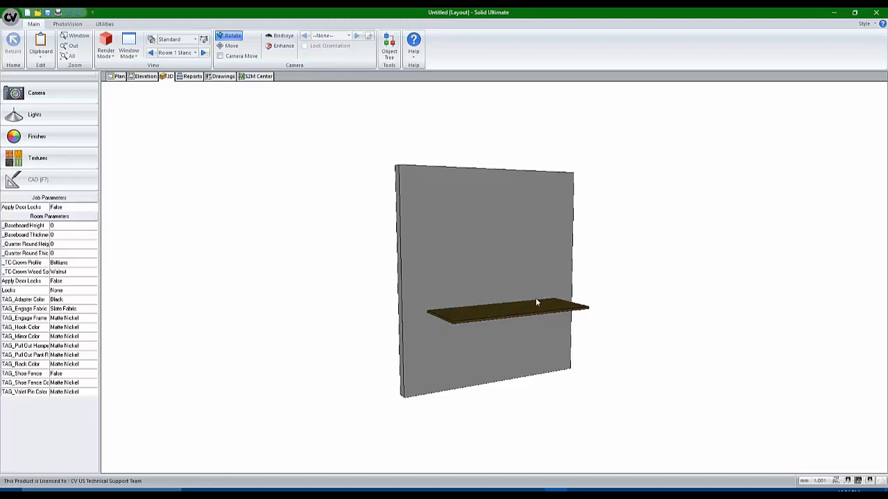
Orbit and zoom in on the wall and countertop in 3D, then go back to the Plan view
drag(493, 308, 519, 330)
scroll(522, 318, up, 4)
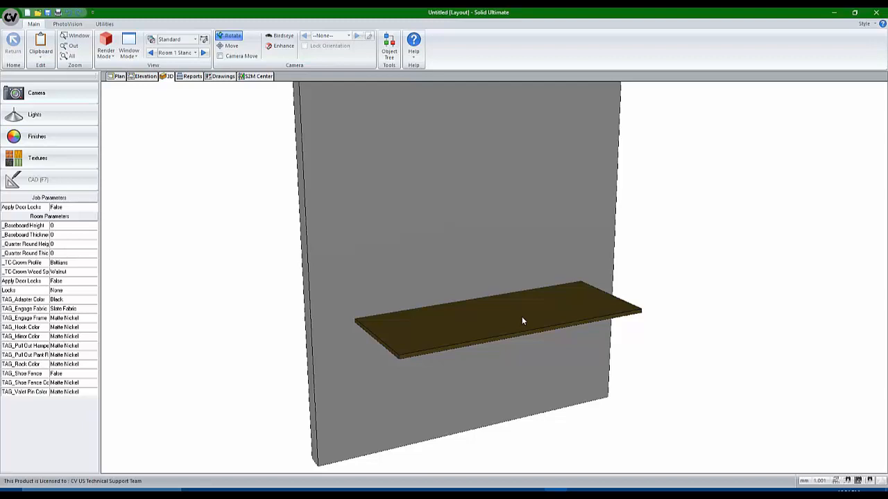
click(118, 78)
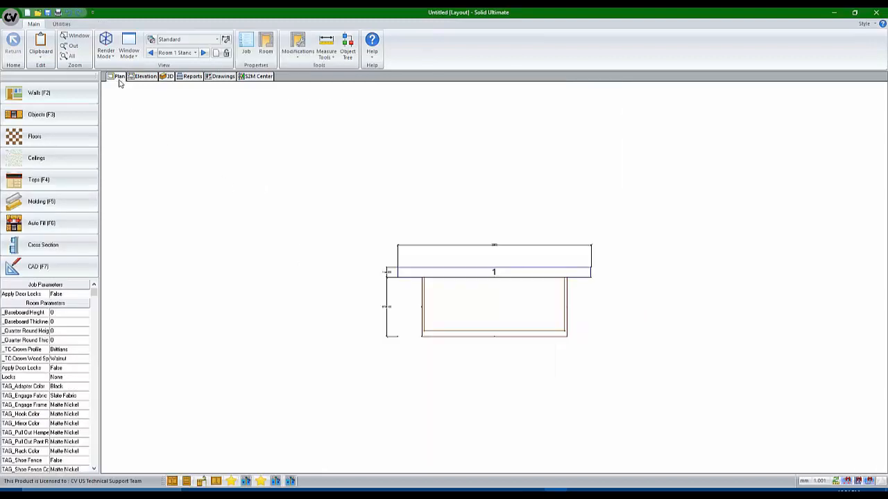
Drag the 1BS-2 sink from Appliance > Sinks > 1 Bowl Standard onto the cabinet
click(87, 119)
click(58, 104)
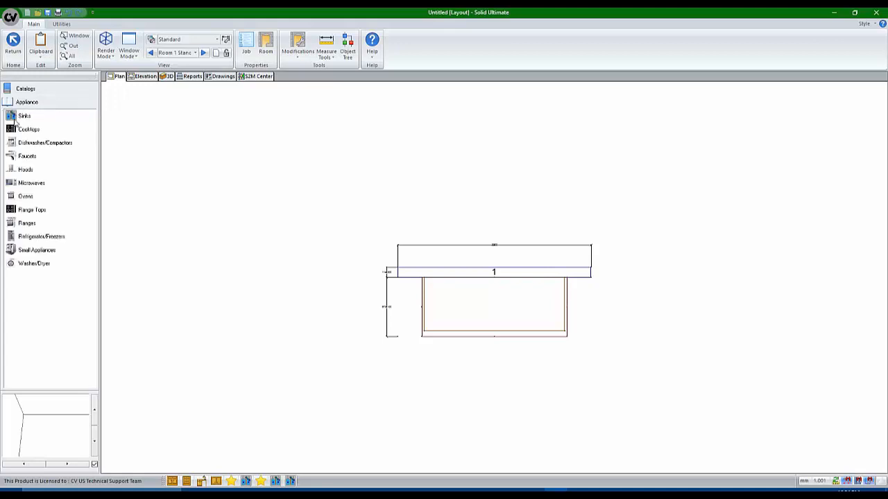
click(17, 118)
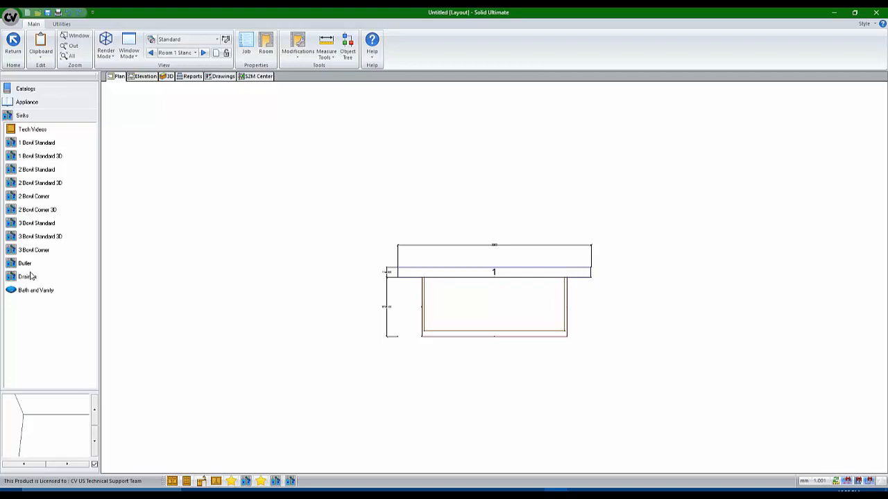
click(48, 147)
click(48, 155)
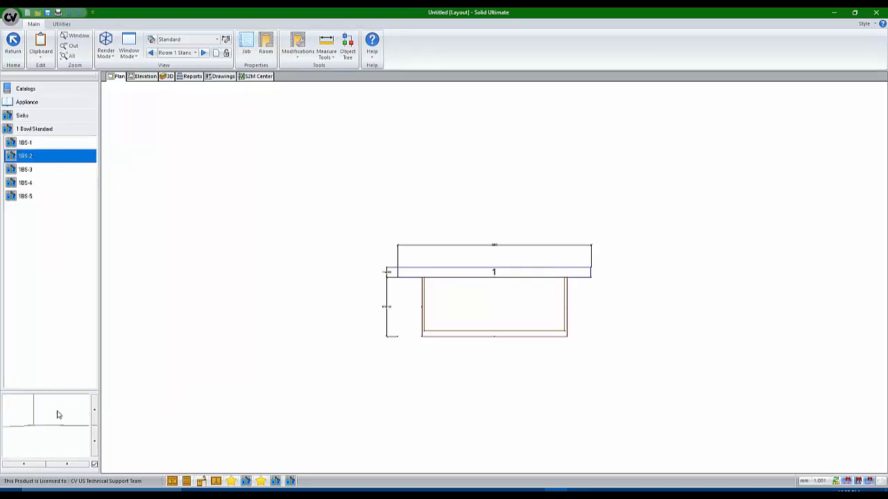
mouse_move(58, 414)
mouse_down()
mouse_move(56, 437)
mouse_move(55, 412)
mouse_up()
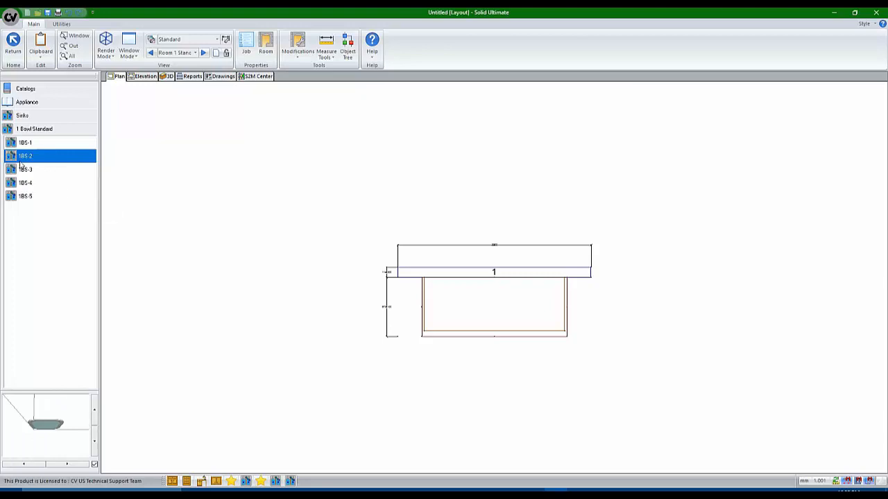
drag(20, 165, 493, 316)
In 3D, orbit above the sink and switch the render mode to Wire Mode
click(166, 76)
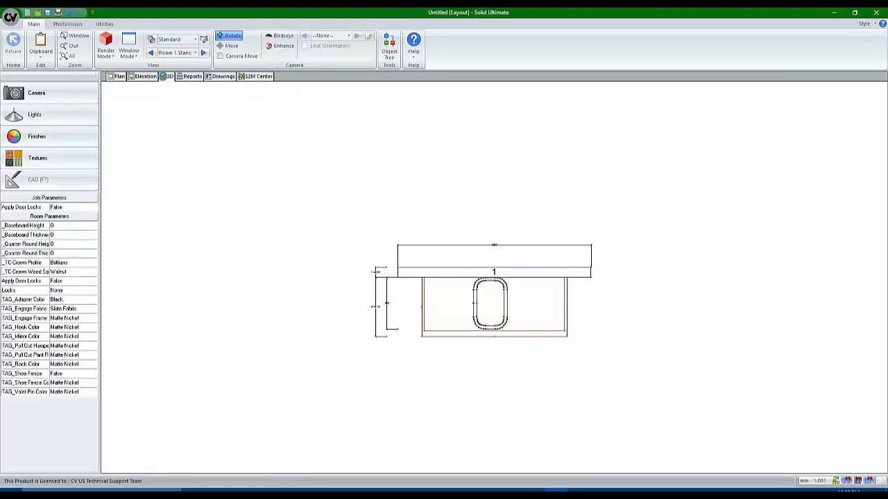
drag(280, 208, 477, 263)
scroll(533, 315, up, 5)
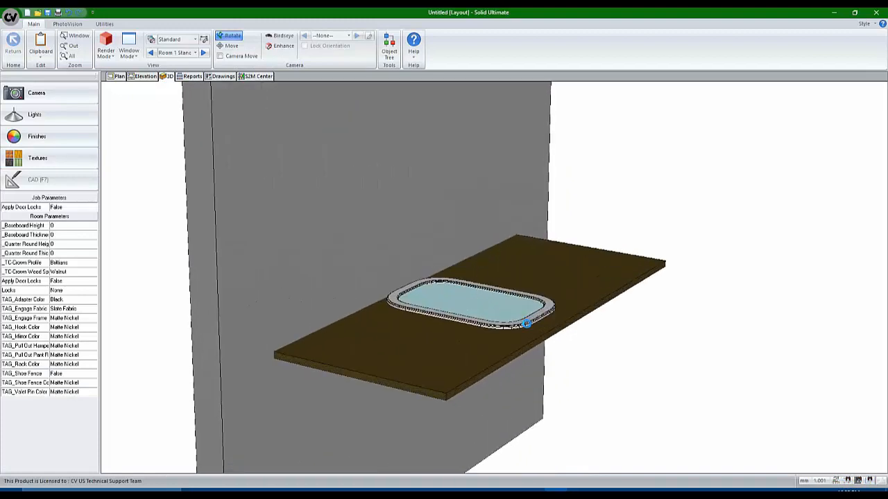
drag(527, 324, 399, 345)
click(101, 55)
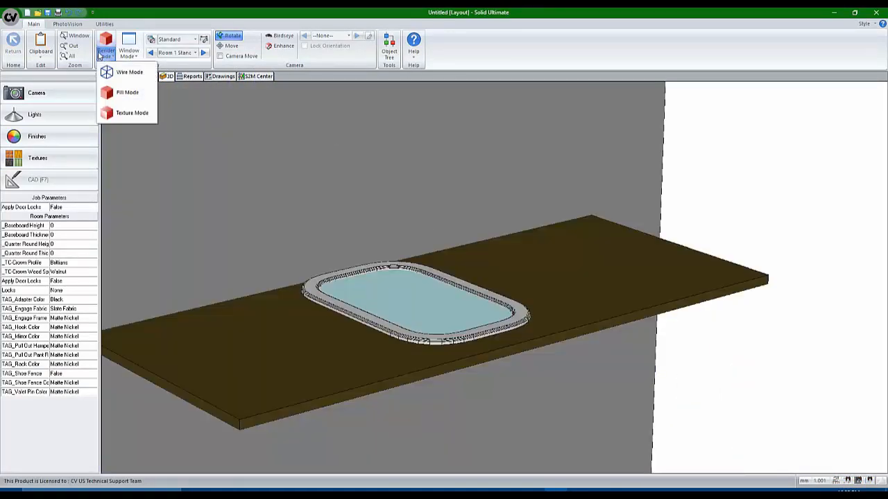
click(118, 72)
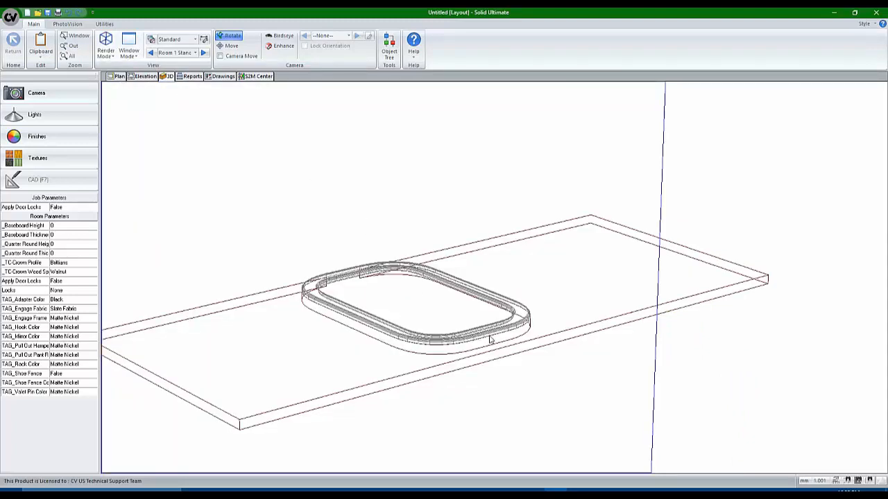
scroll(491, 339, up, 3)
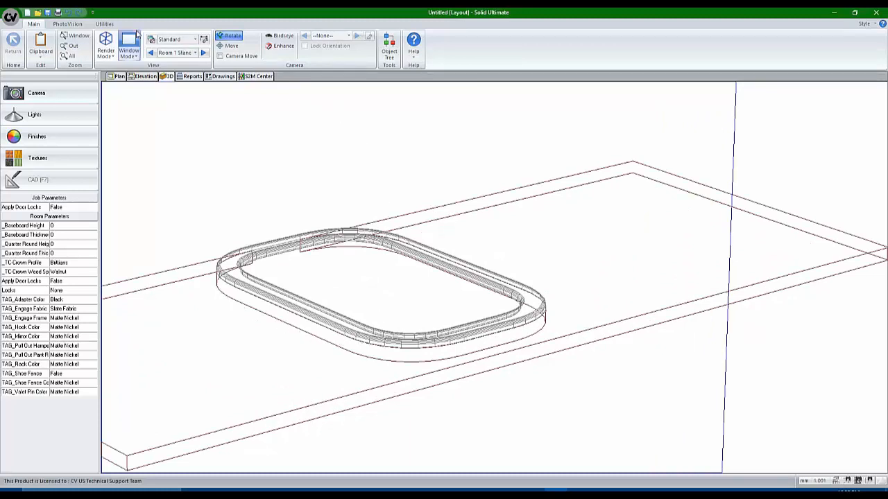
Check the bare cutout with No Appliances, then restore the Standard view style
click(184, 40)
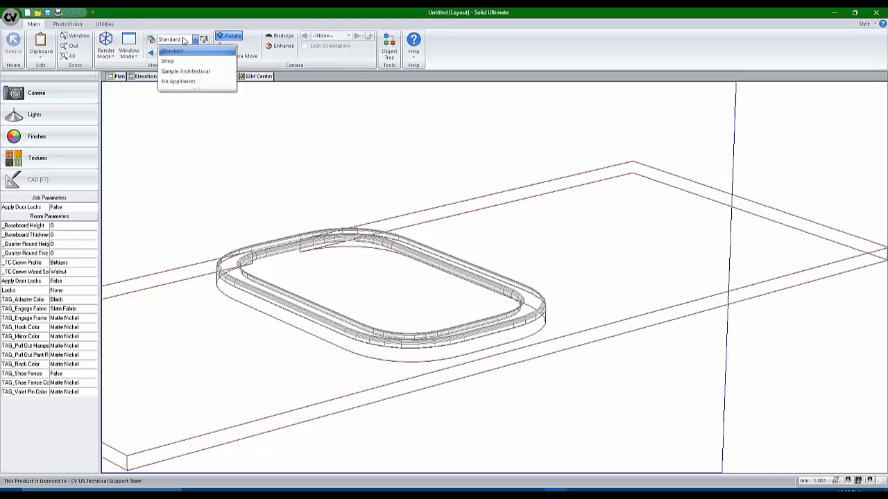
click(198, 85)
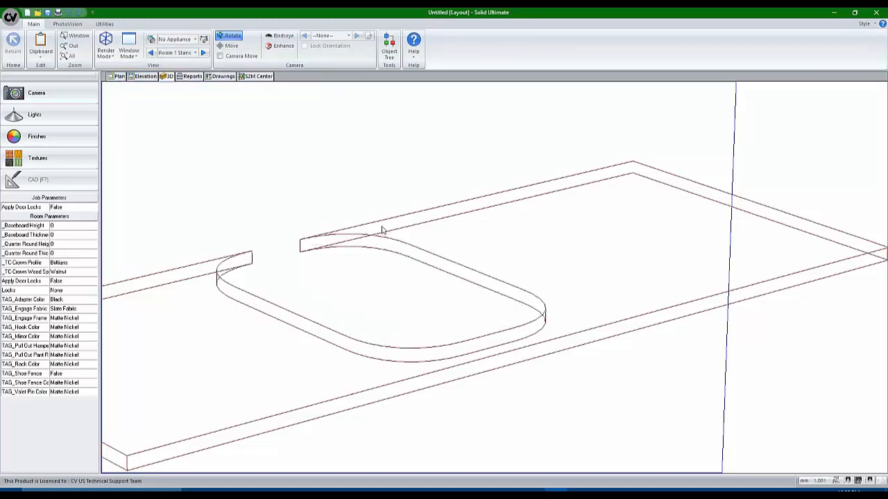
click(183, 40)
click(177, 52)
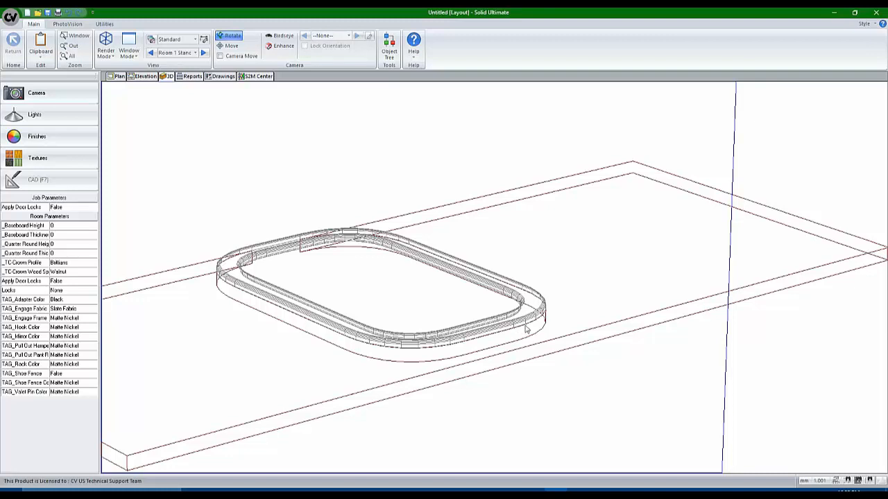
Keep the 1BS-2 sink's Create Cutout in Counter Top set to Automatic
click(118, 76)
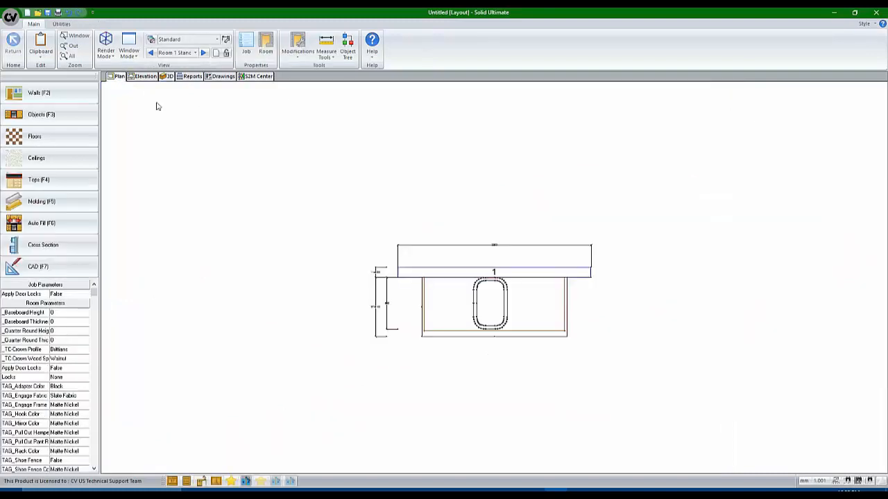
scroll(495, 308, up, 3)
click(487, 302)
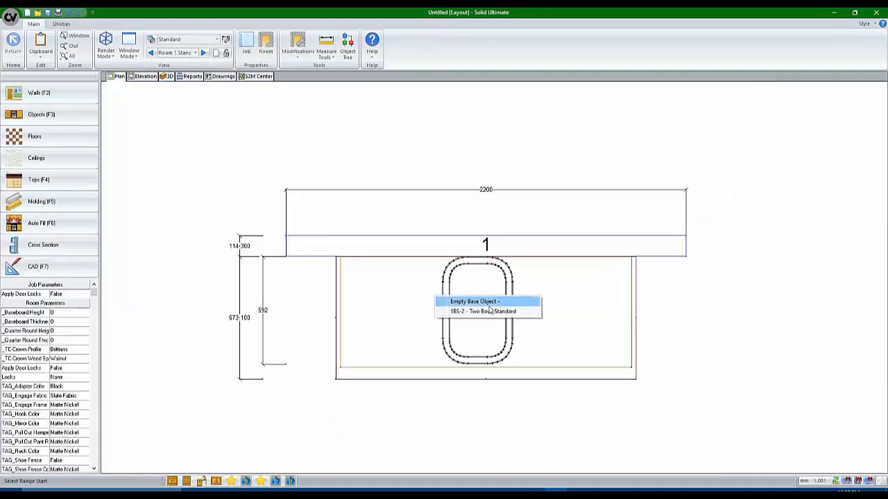
click(487, 312)
click(486, 365)
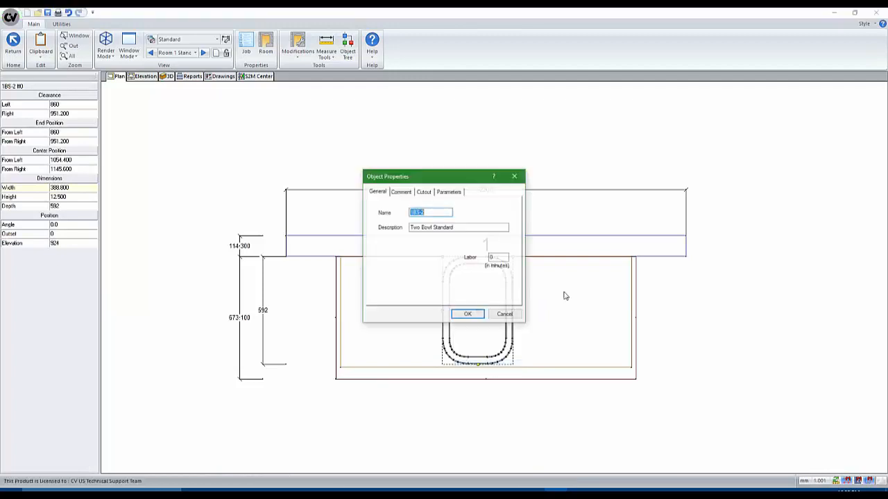
click(424, 192)
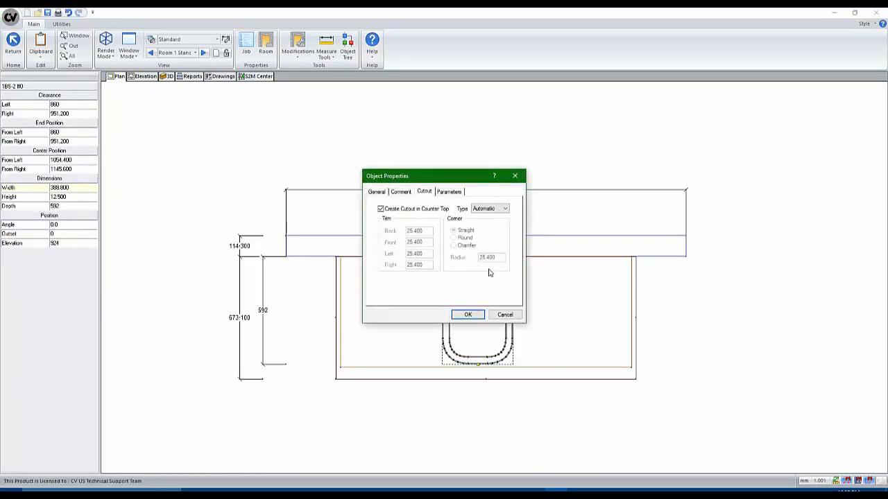
click(468, 315)
Check the countertop cutout in 3D, then return to the plan view
click(162, 78)
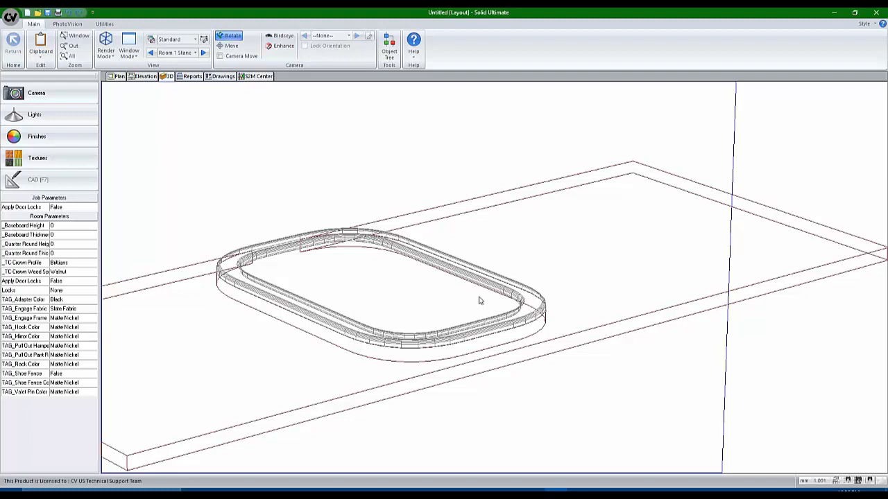
scroll(490, 262, down, 4)
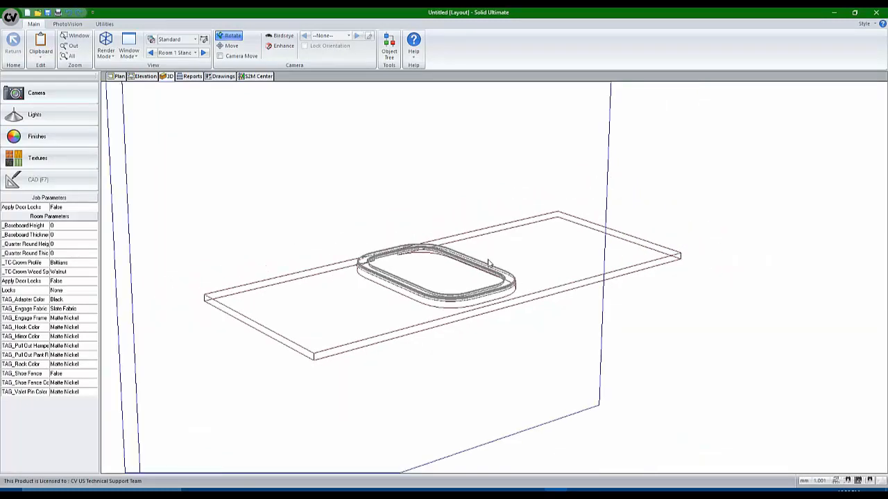
scroll(490, 262, up, 1)
scroll(504, 277, up, 1)
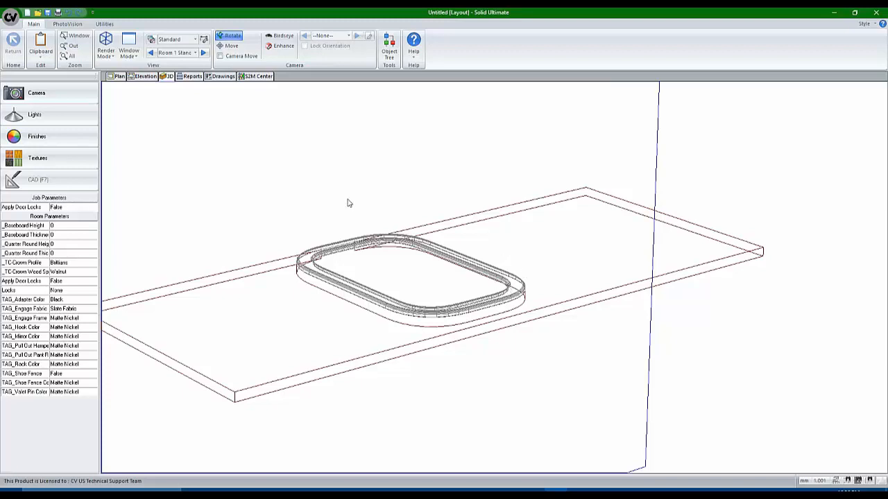
click(125, 77)
scroll(472, 281, up, 2)
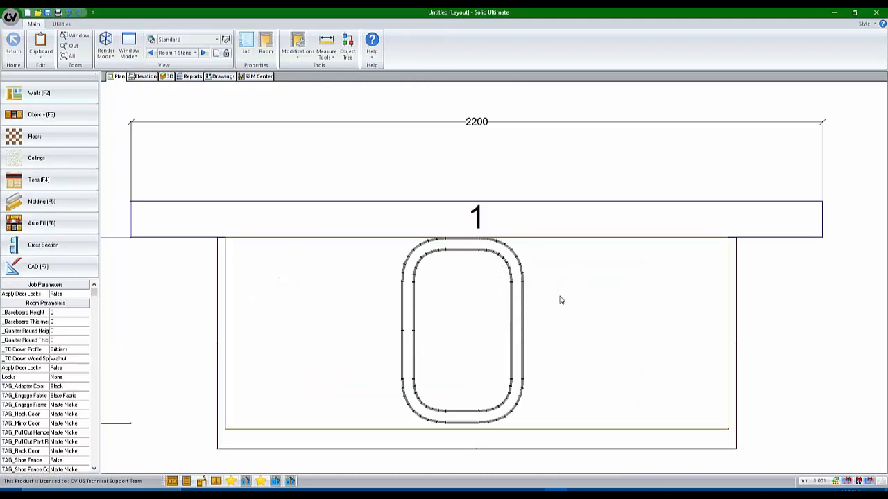
Set the 1BS-2 sink's outset to 50 and inspect its new position in 3D
click(478, 320)
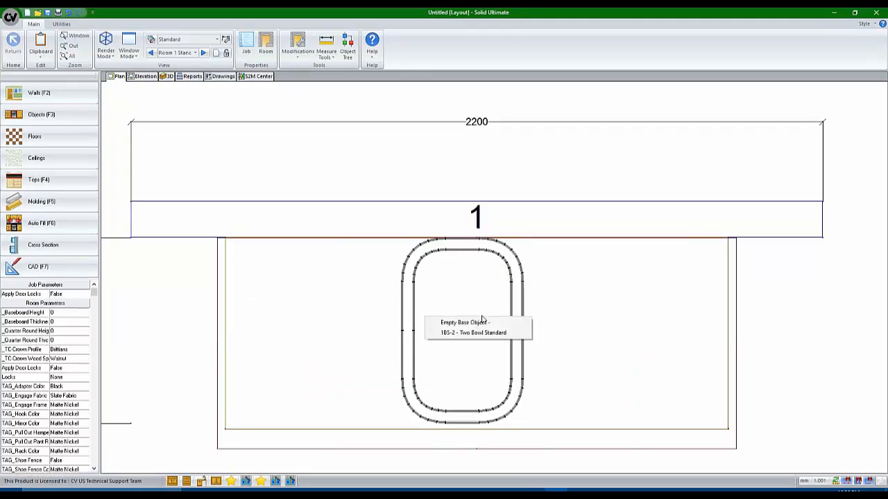
click(481, 332)
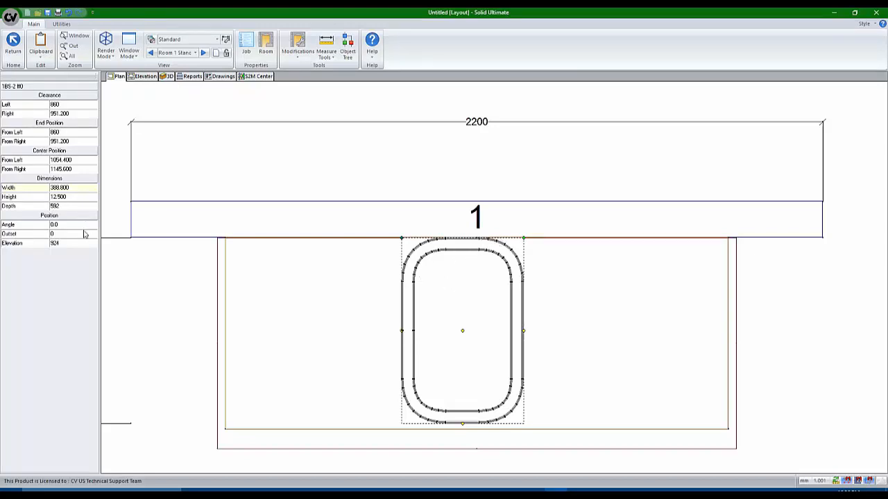
key(Return)
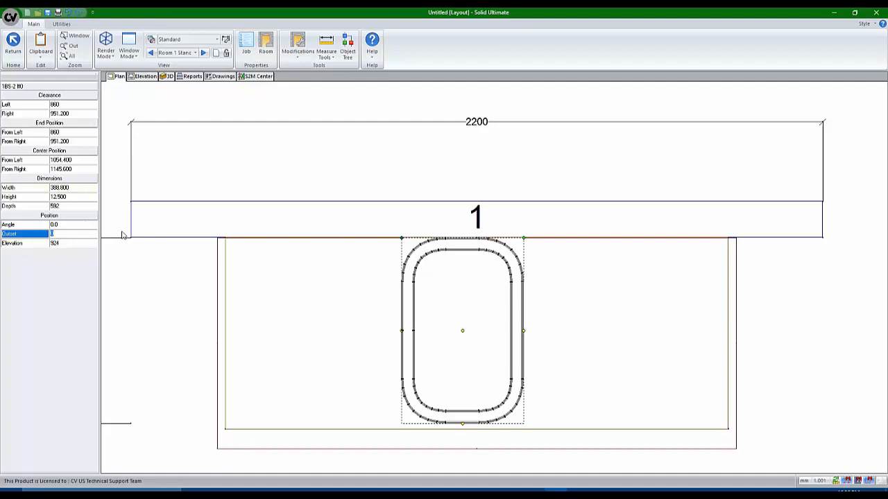
key(Return)
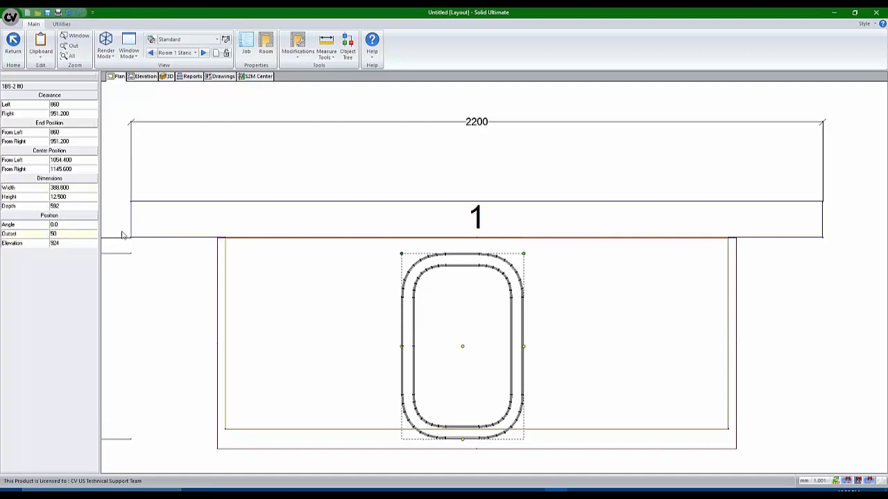
click(167, 77)
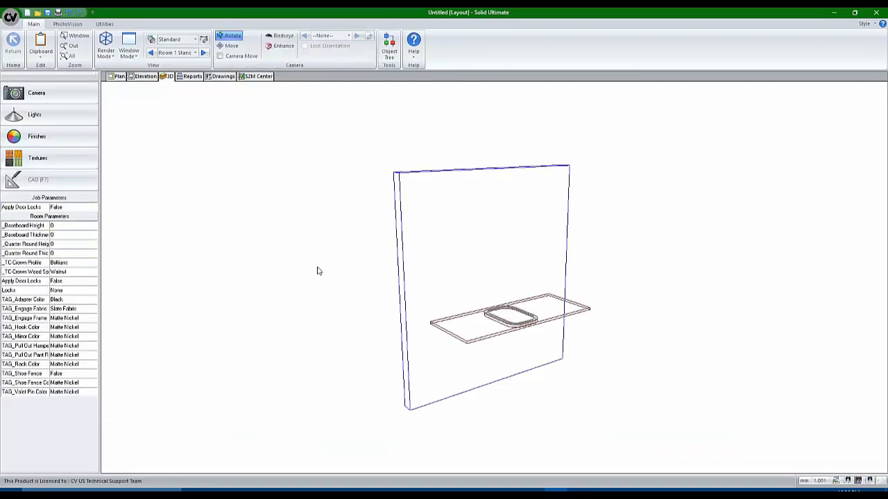
scroll(485, 316, up, 5)
drag(428, 343, 345, 365)
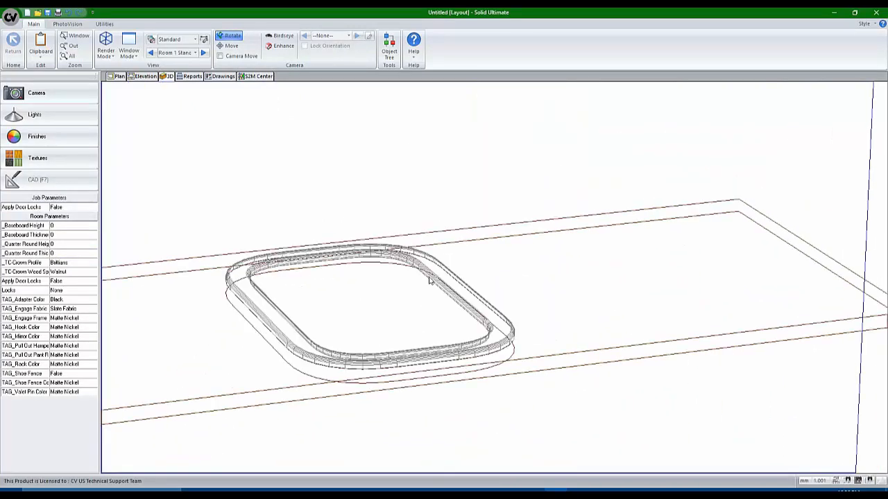
click(117, 77)
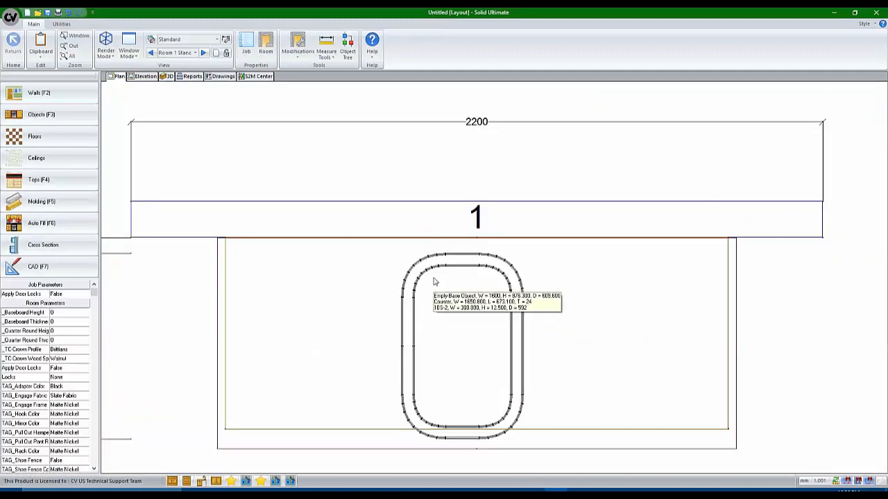
Switch to Room 2 and look it over in 3D before returning to plan
scroll(433, 282, down, 5)
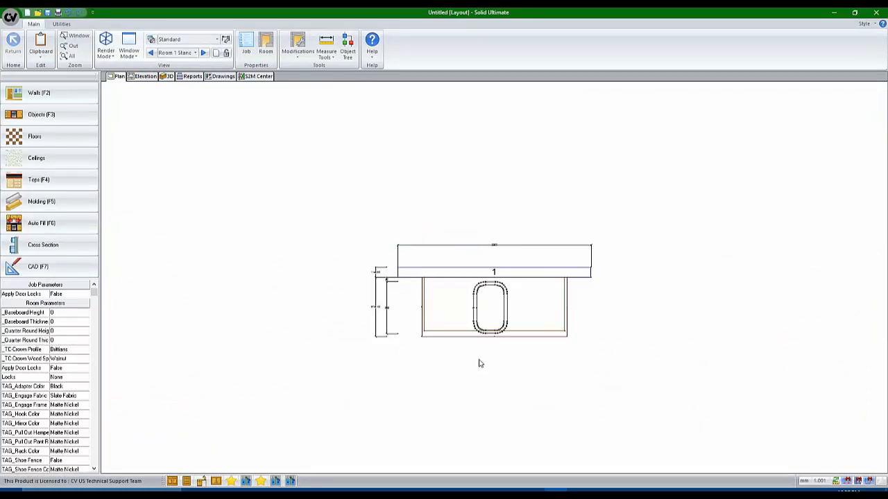
click(180, 53)
click(188, 75)
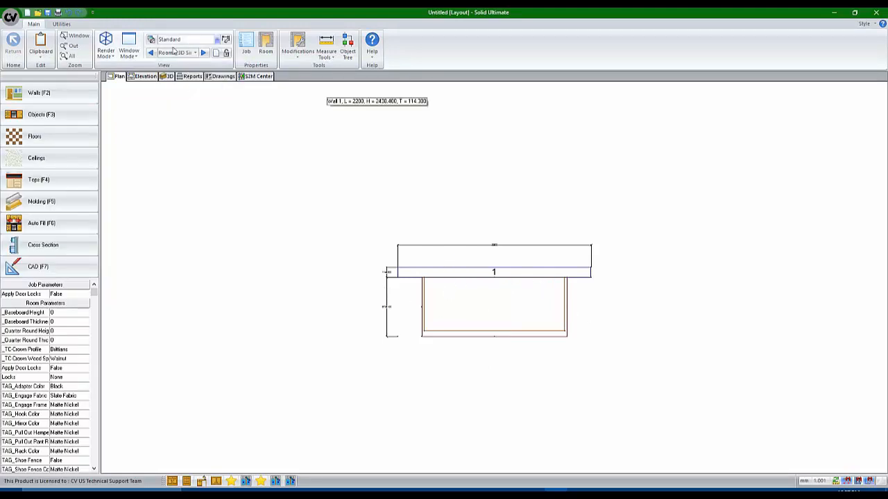
click(167, 79)
drag(388, 305, 596, 374)
click(120, 77)
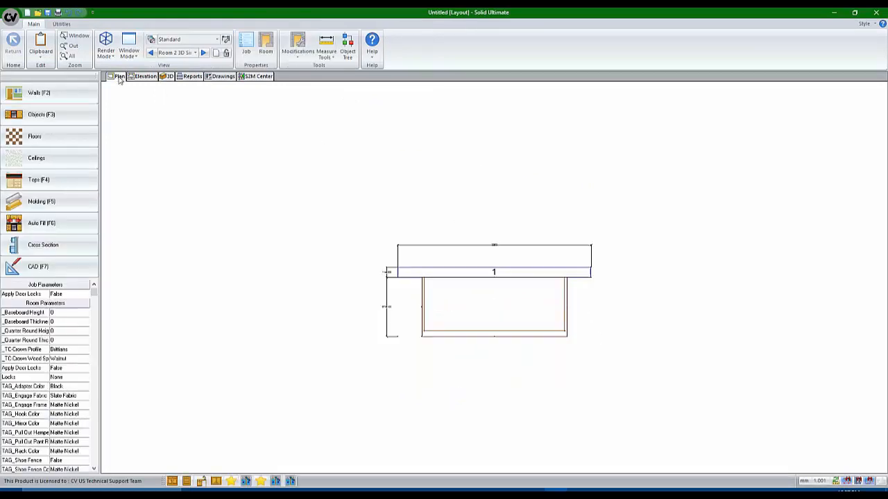
Place the Sink w Faucet over the base cabinet with its centre position set to 11
click(248, 482)
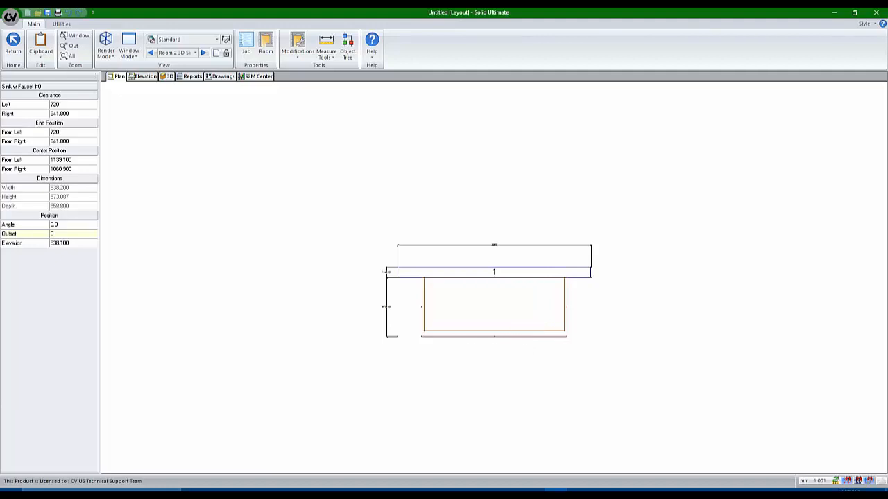
middle_drag(488, 299, 487, 310)
scroll(485, 299, up, 5)
scroll(483, 282, up, 2)
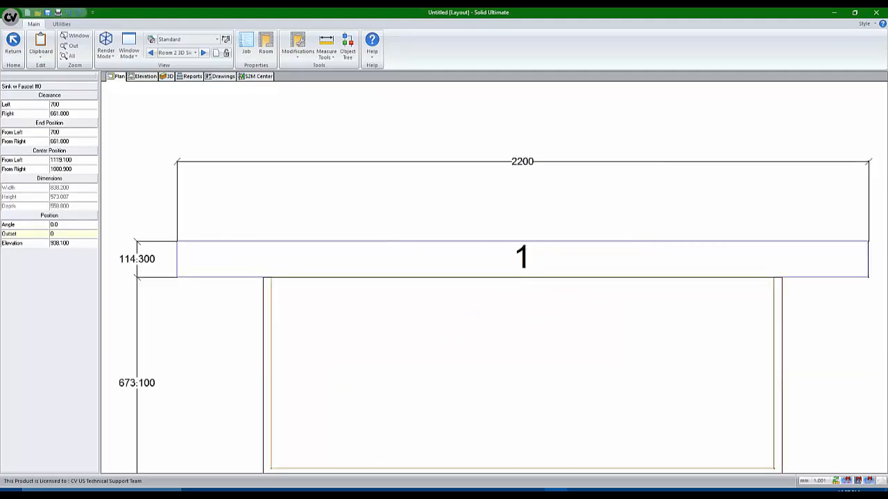
scroll(519, 167, down, 6)
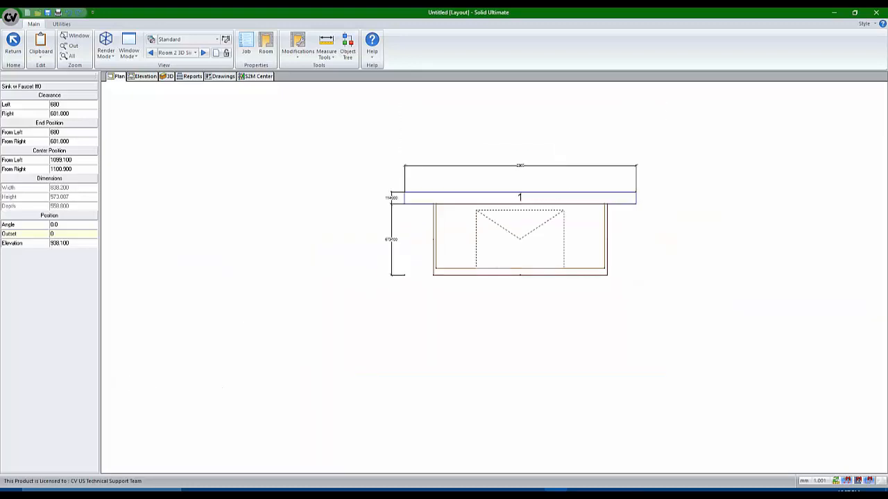
key(Tab)
key(Tab)
key(Tab)
key(Tab)
key(Tab)
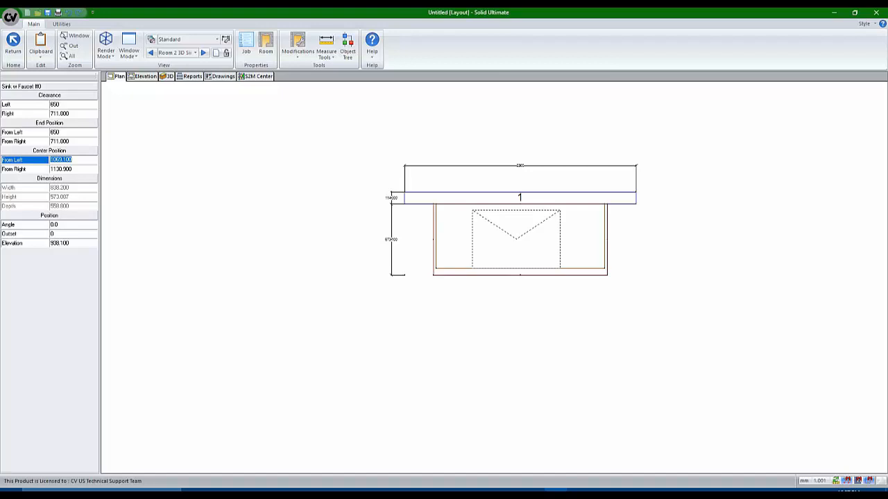
text(11)
key(Return)
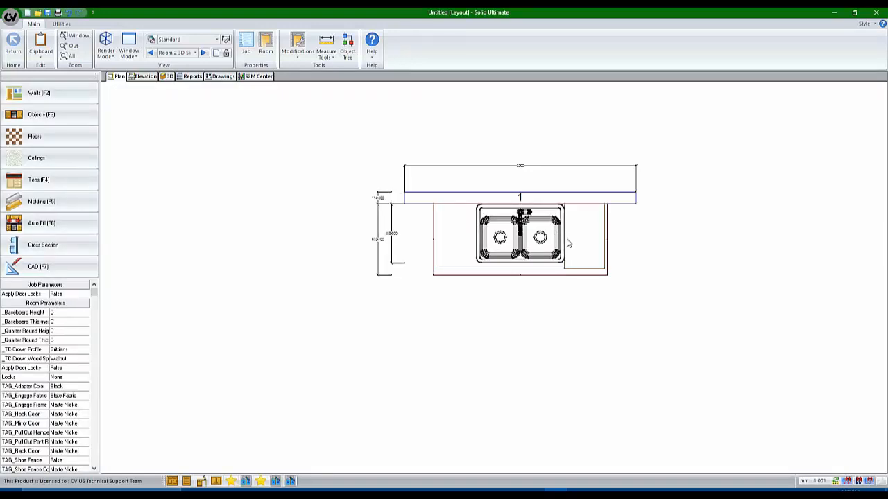
scroll(569, 244, up, 1)
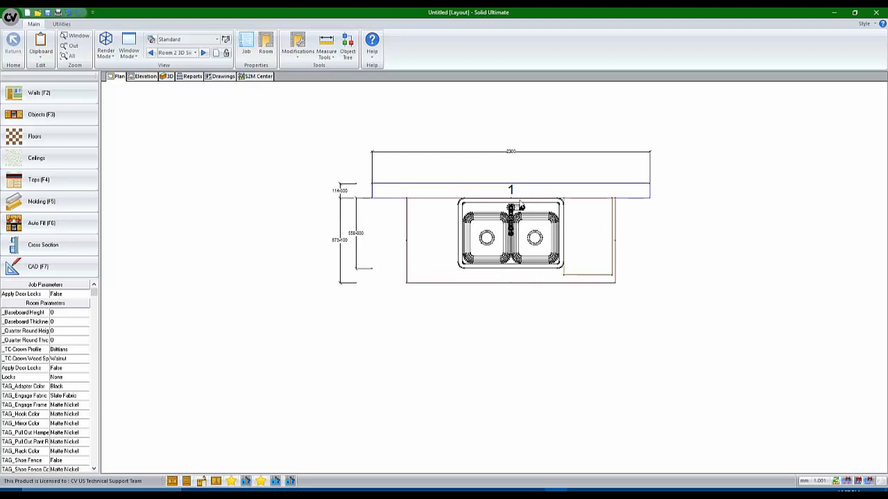
click(601, 262)
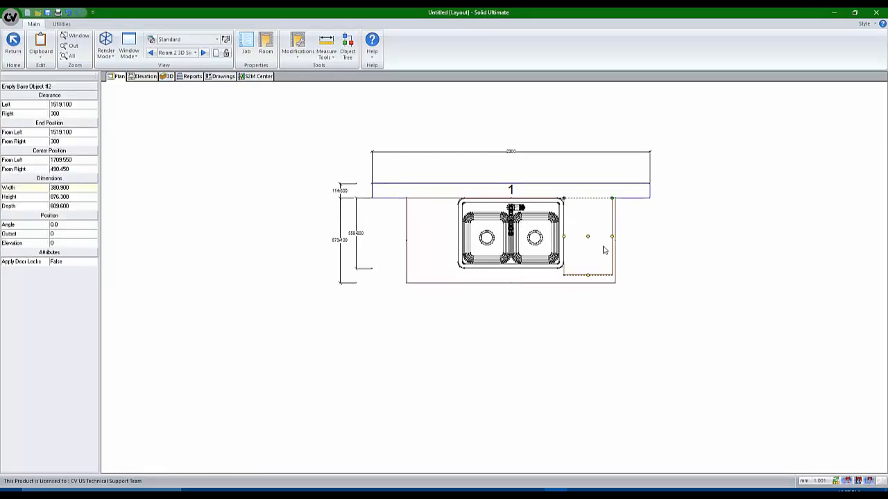
key(Escape)
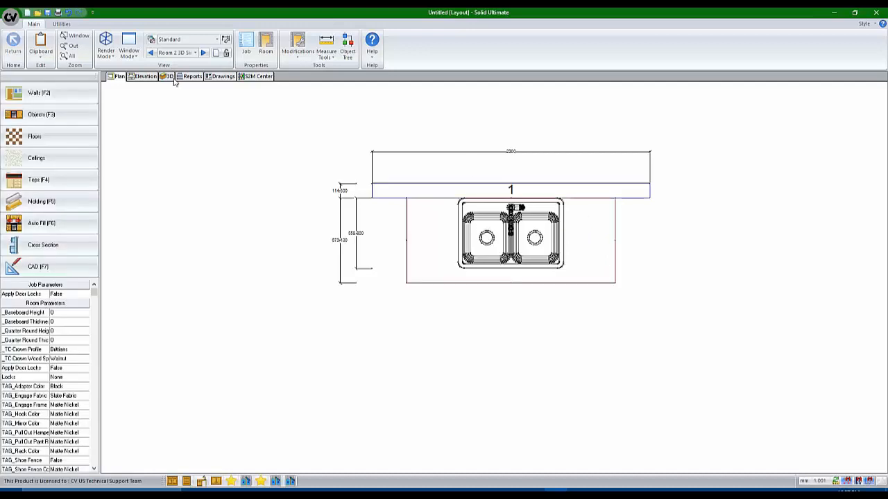
Switch to the wall 1 elevation view and zoom in on the sink
click(143, 77)
scroll(513, 299, up, 3)
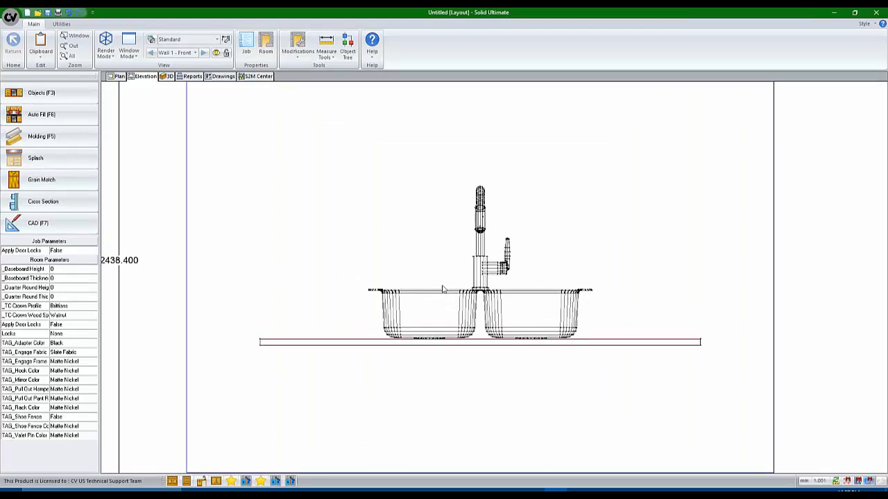
scroll(445, 289, down, 3)
scroll(451, 255, up, 3)
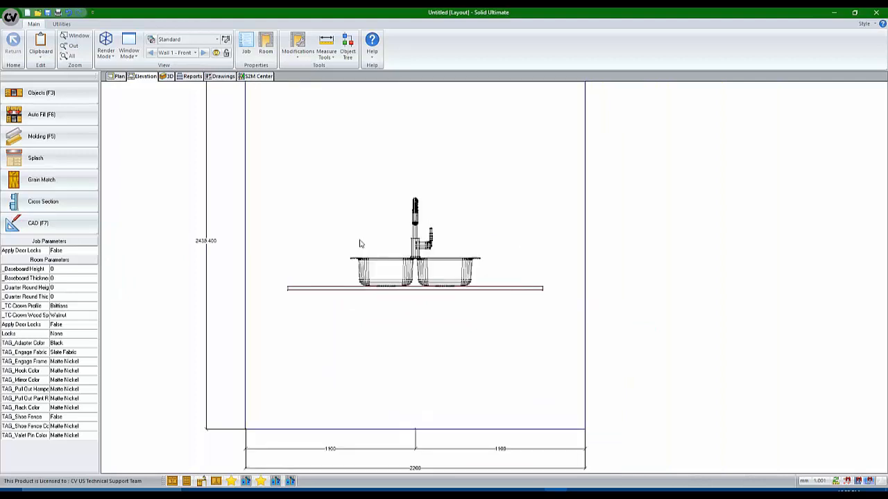
scroll(446, 257, up, 1)
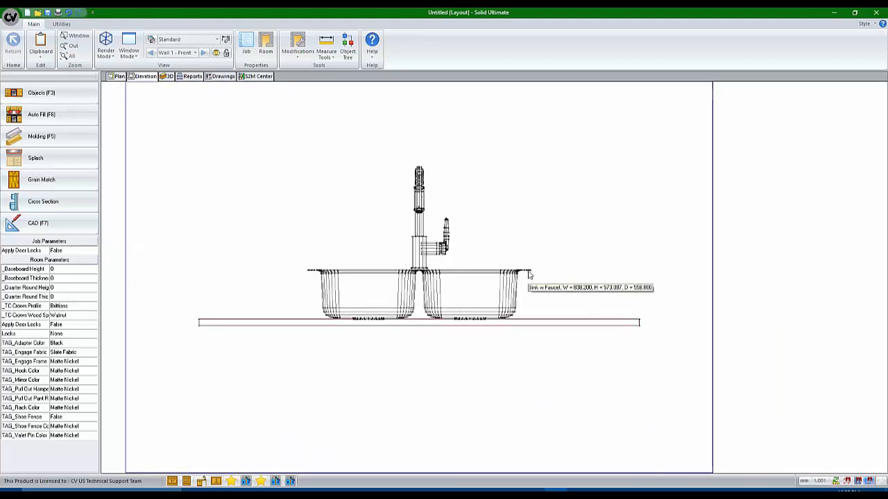
Start a measurement from the sink rim corner using Measure Tools
click(300, 43)
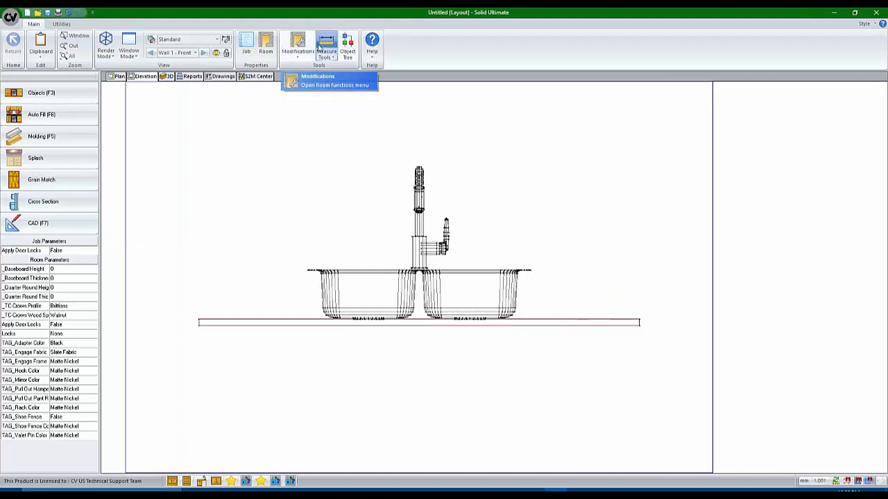
click(312, 79)
scroll(531, 271, up, 4)
scroll(533, 270, up, 3)
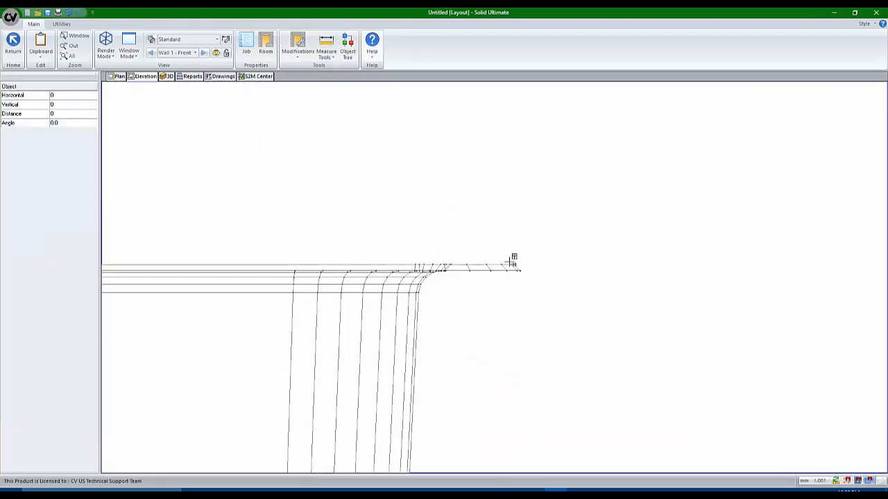
click(509, 267)
scroll(510, 277, down, 5)
scroll(517, 302, up, 4)
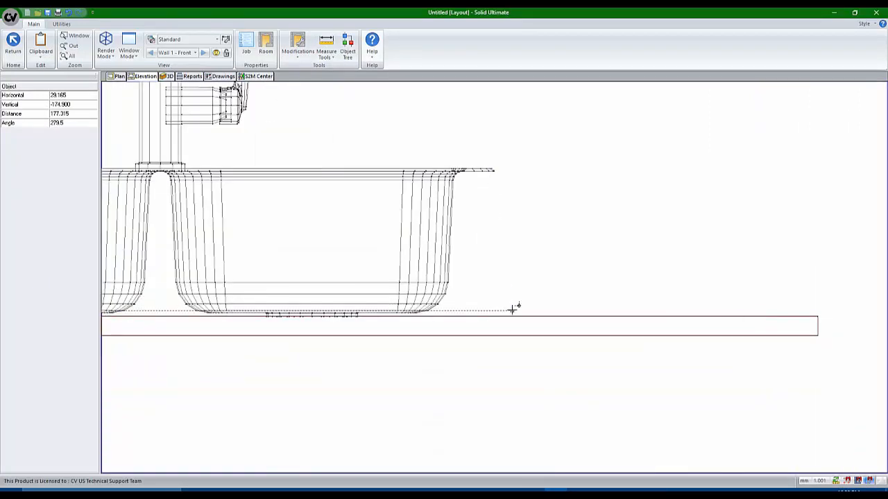
Read the measured vertical distance, exit measuring, and select the sink
key(Tab)
key(Tab)
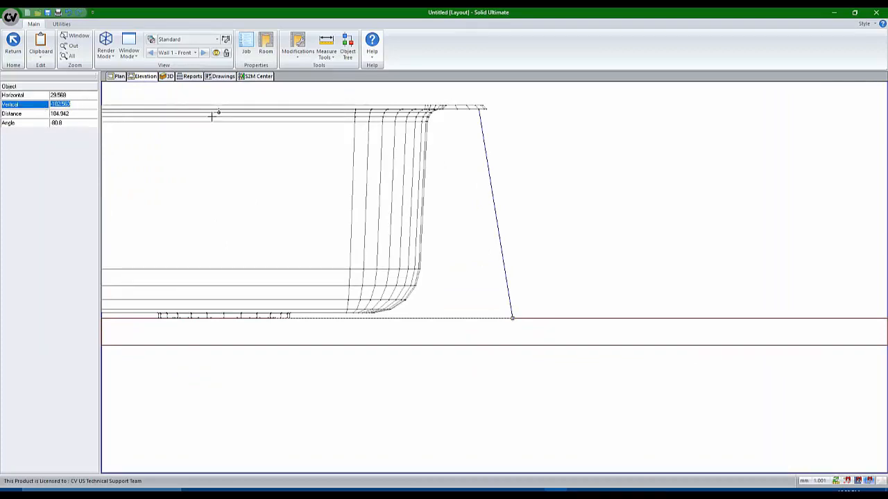
key(BackSpace)
key(Escape)
scroll(490, 243, down, 8)
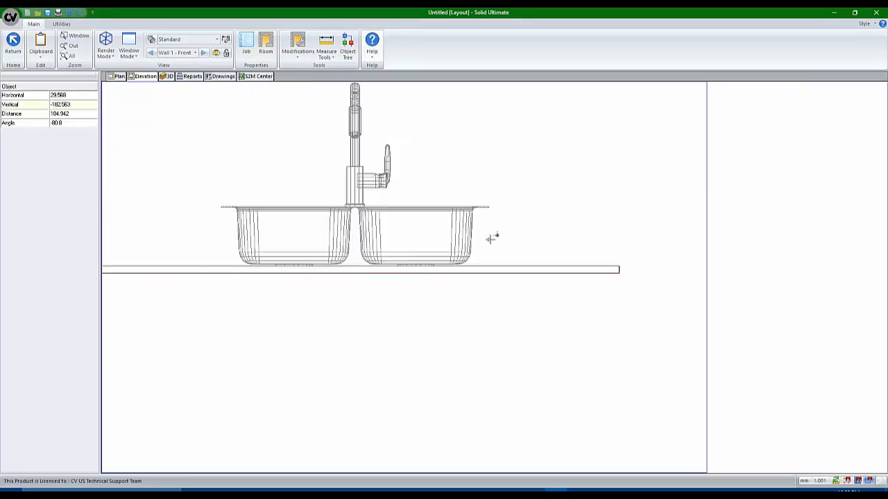
key(Escape)
click(479, 254)
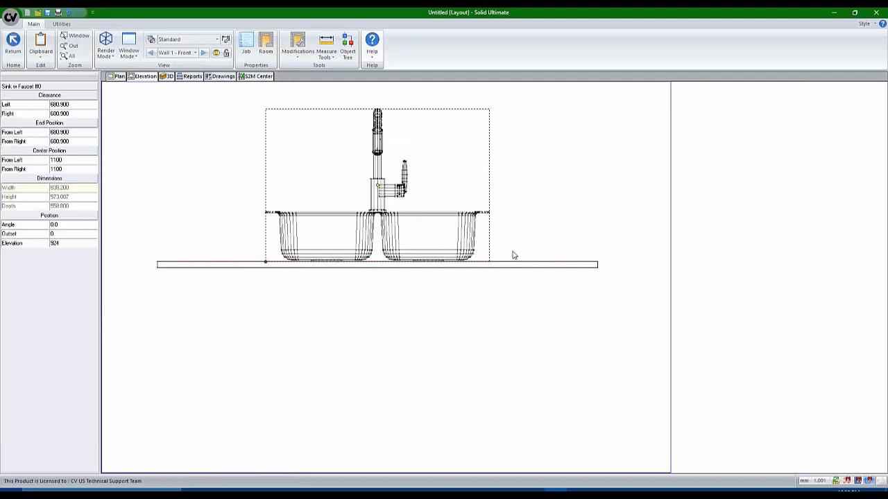
Add parameter _ELEADJ with value -102.563 in the Sink w Faucet's properties
right_click(435, 237)
click(435, 304)
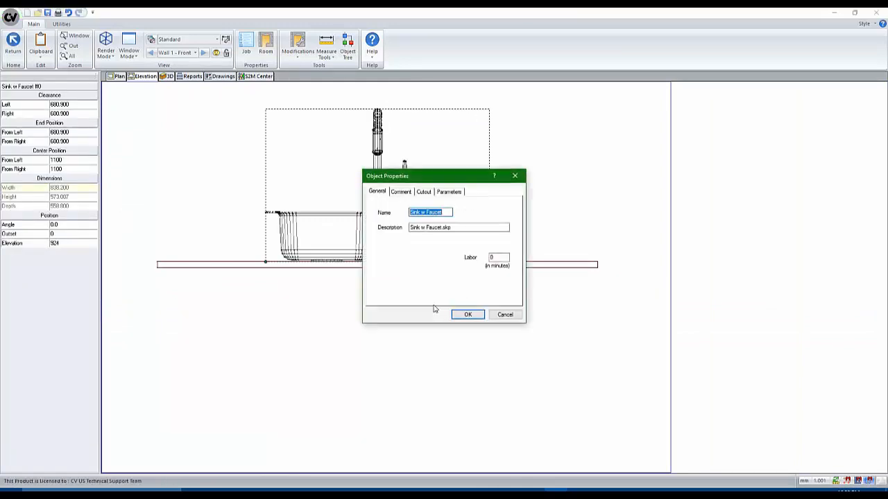
click(440, 192)
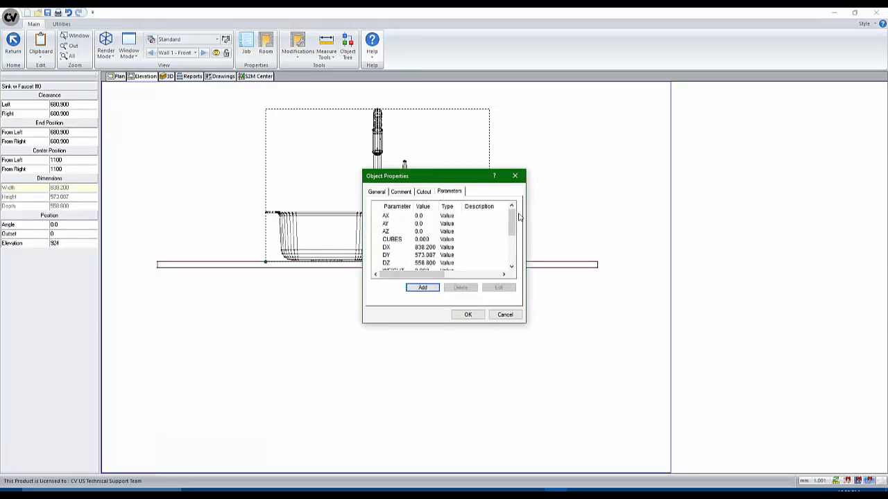
click(422, 287)
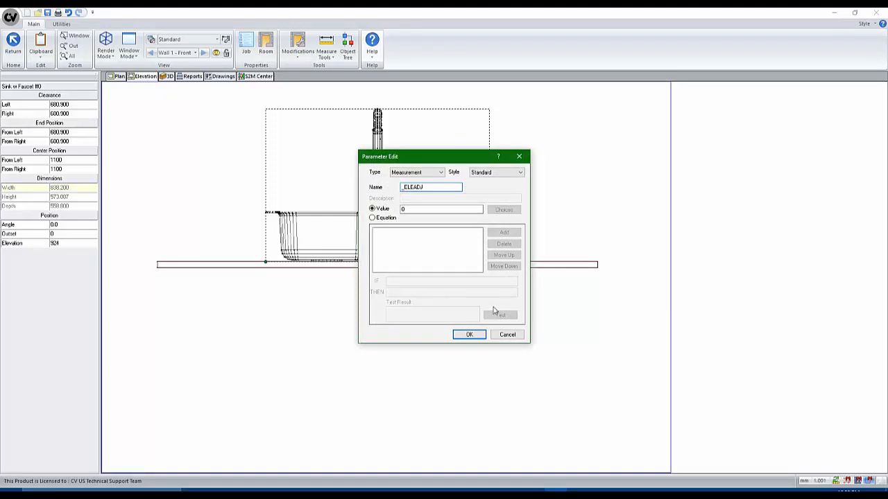
key(Tab)
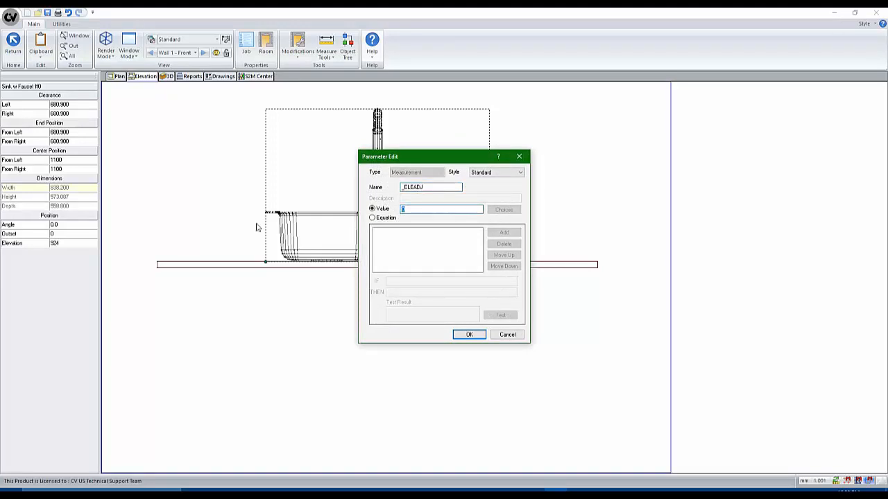
text(-102.563)
click(468, 335)
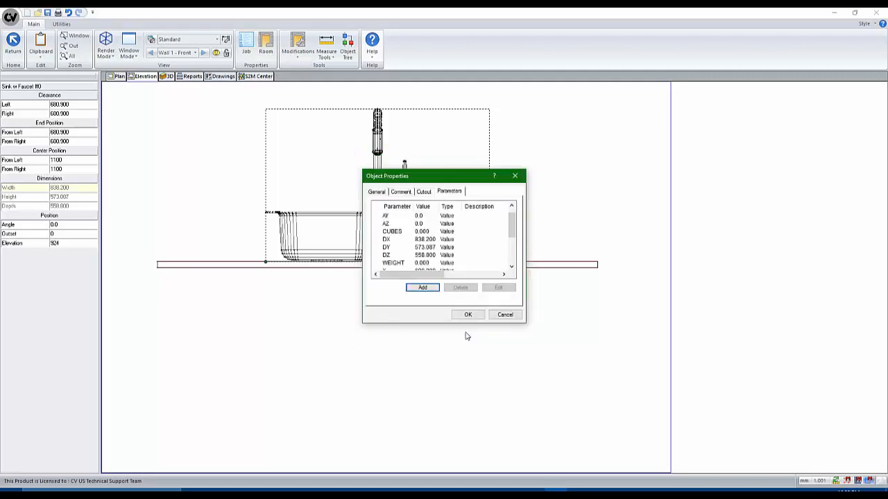
click(468, 314)
click(717, 258)
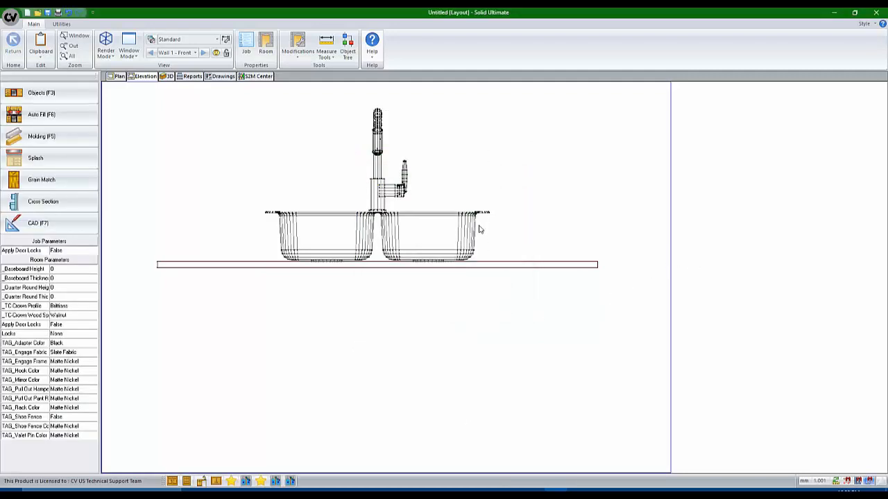
Re-save Sink w Faucet as Appliance/Sink with Wall, Corner and Counter Top placement
right_click(446, 230)
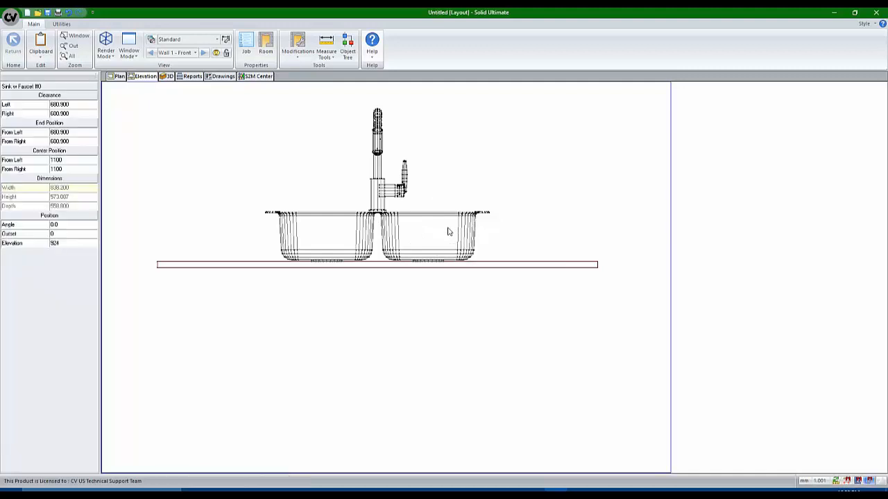
mouse_move(446, 271)
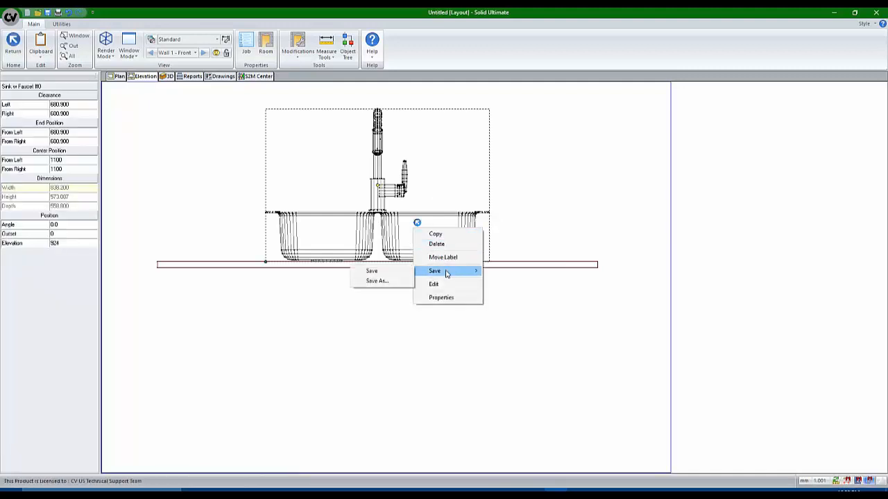
click(397, 274)
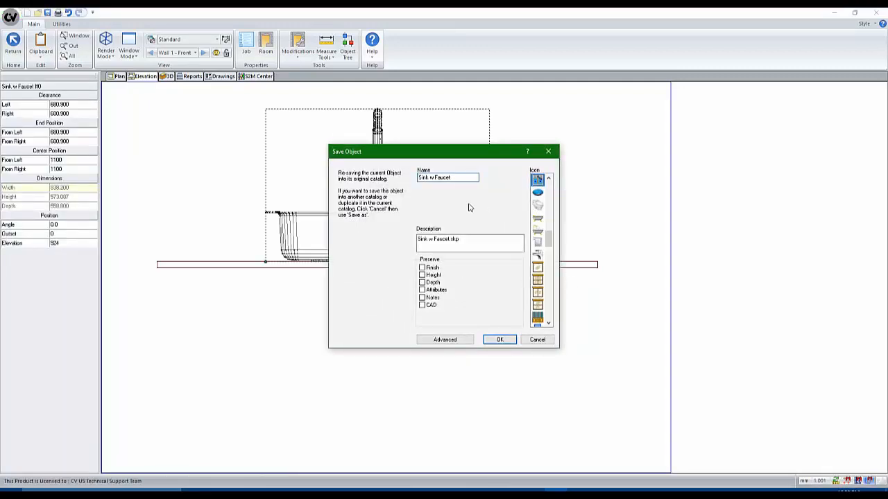
click(464, 341)
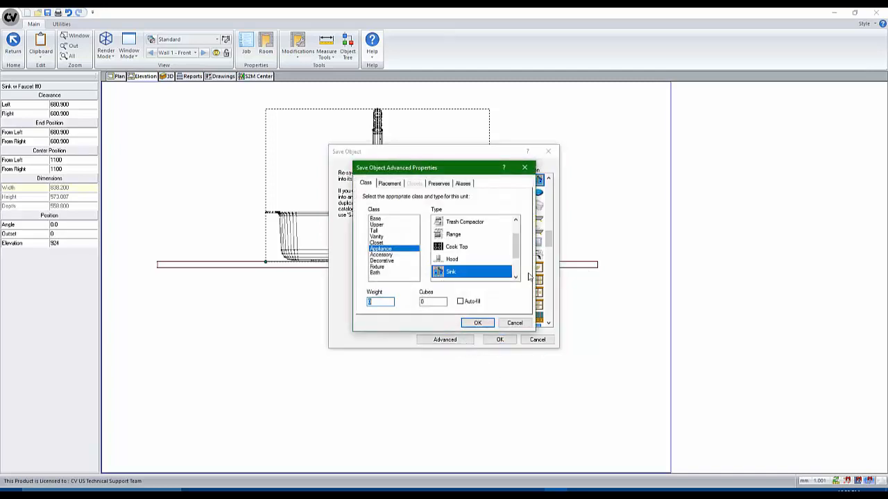
drag(458, 171, 512, 168)
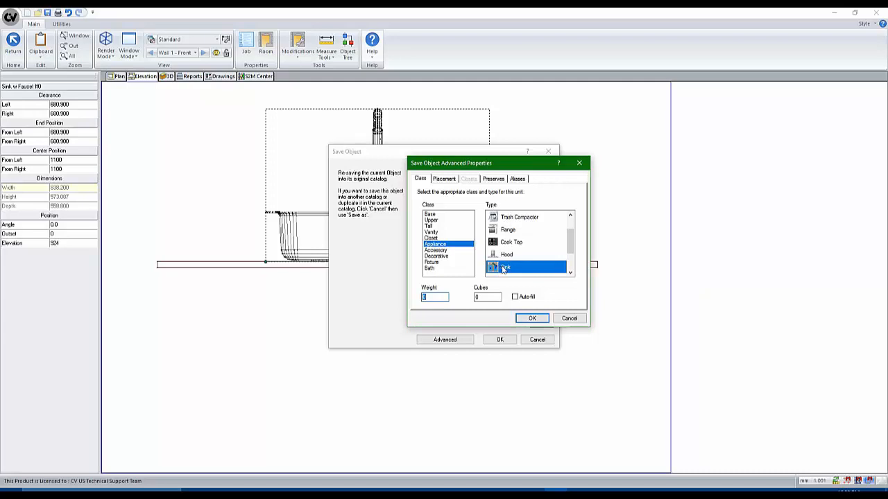
click(450, 179)
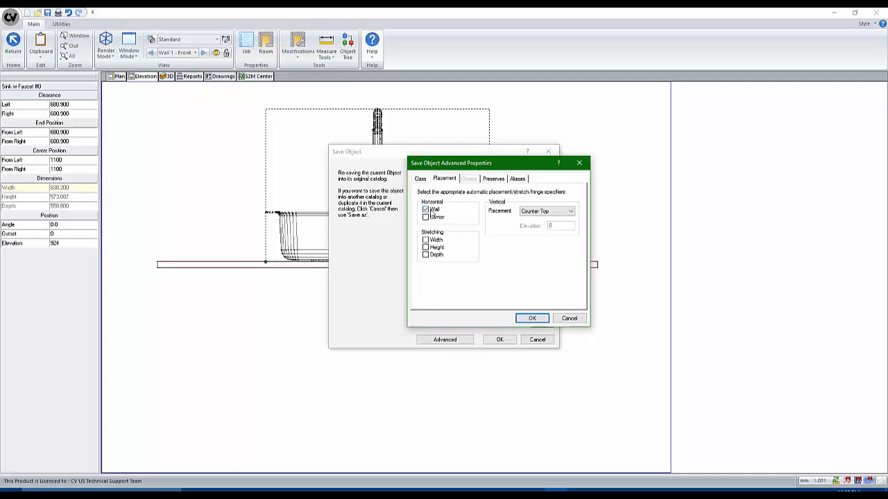
click(425, 216)
click(532, 318)
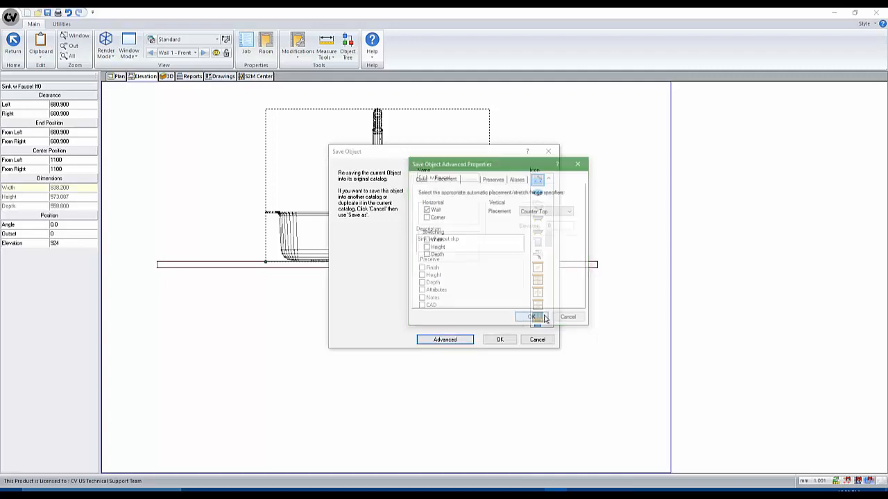
click(501, 339)
scroll(499, 246, down, 2)
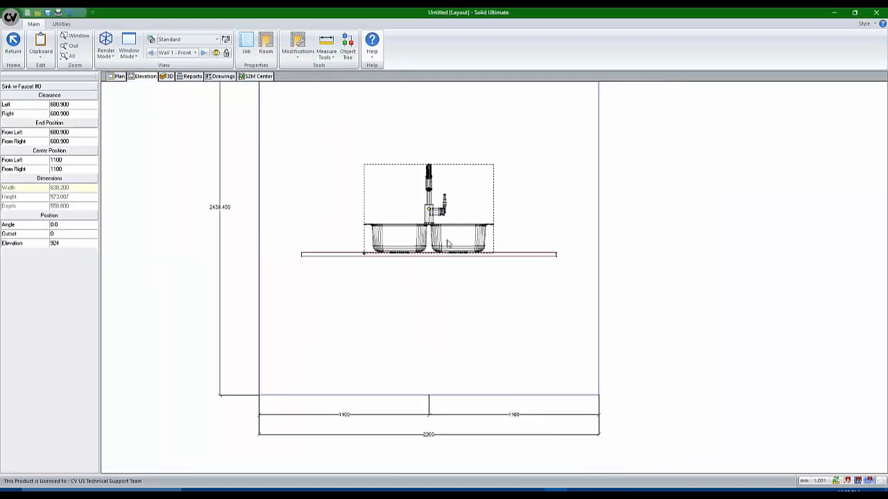
Delete the old sink, place the re-saved Sink w Faucet on the countertop, and check it in 3D
key(Delete)
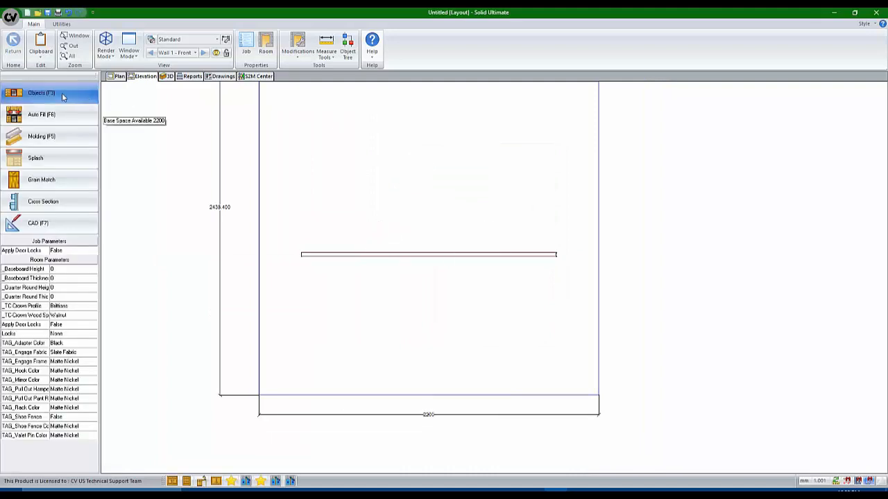
click(248, 480)
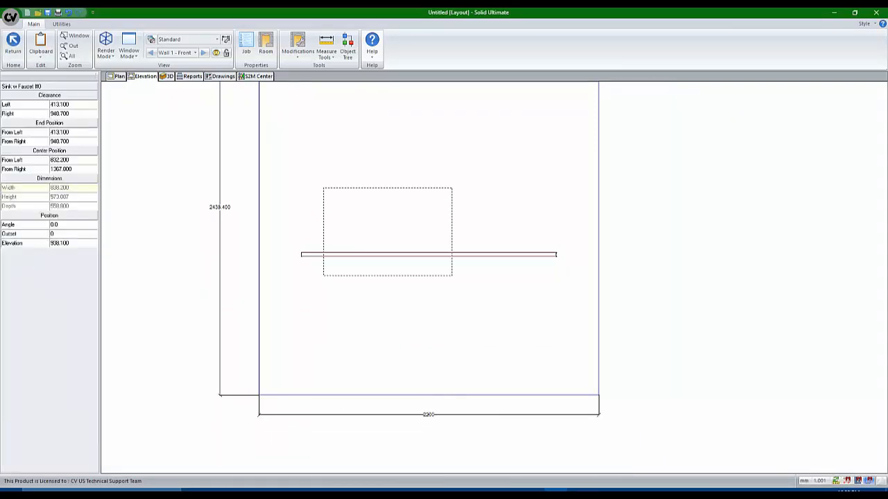
click(416, 319)
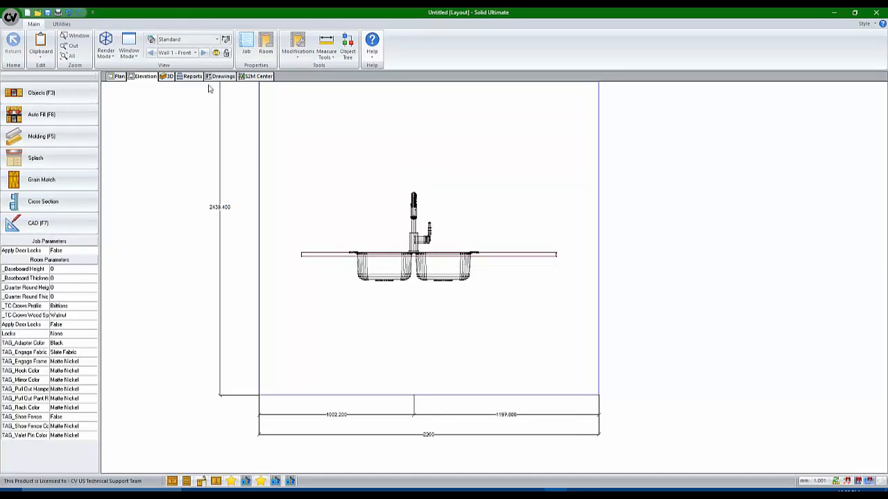
click(167, 76)
drag(317, 280, 467, 315)
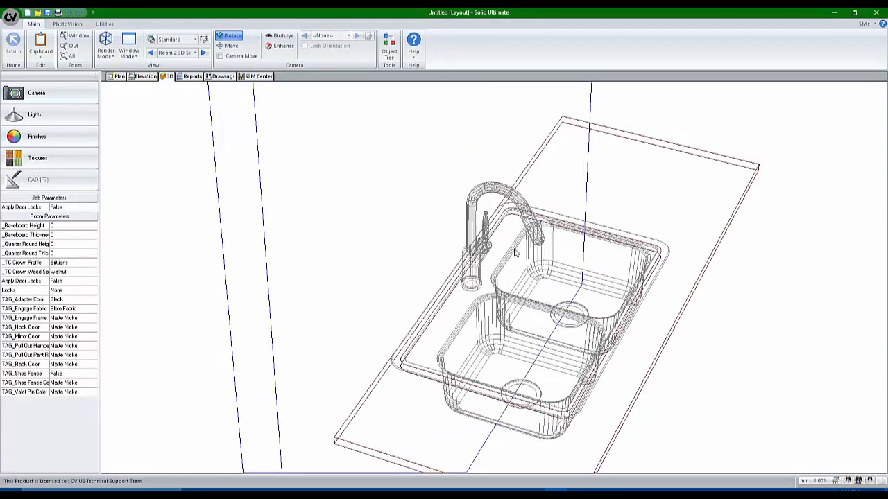
click(116, 77)
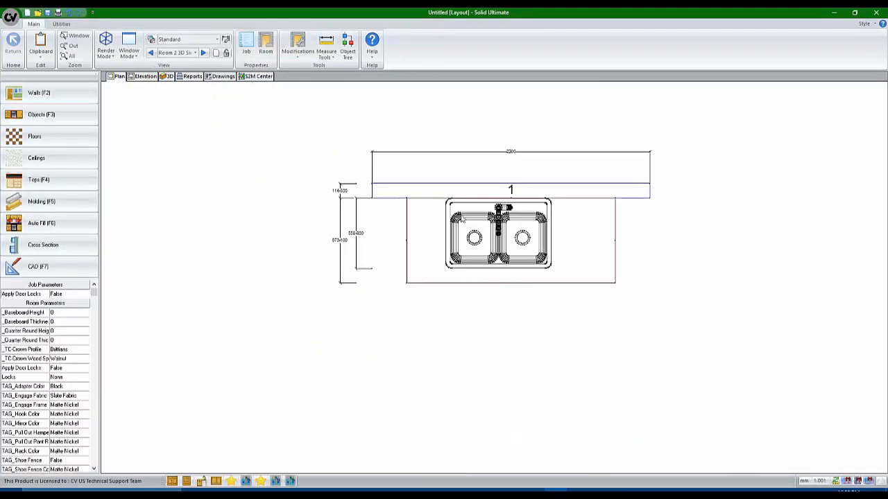
Set the sink's outset to 60
click(478, 224)
key(Tab)
key(Tab)
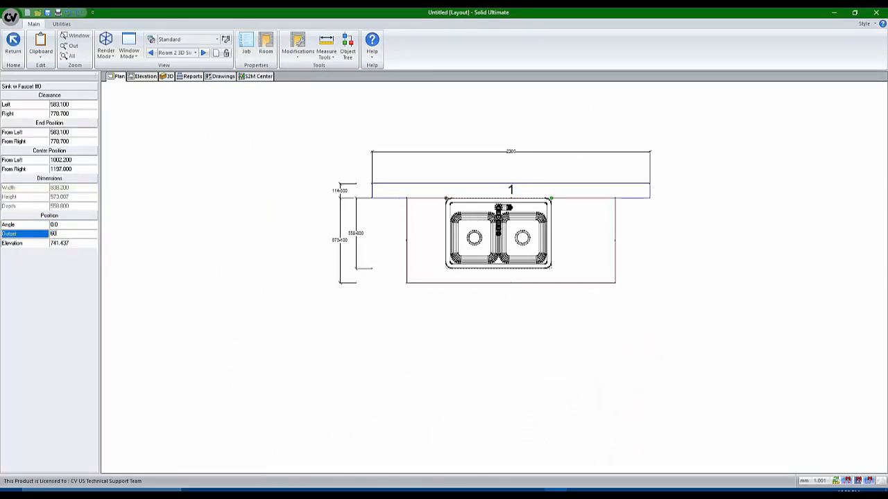
text(60)
key(Return)
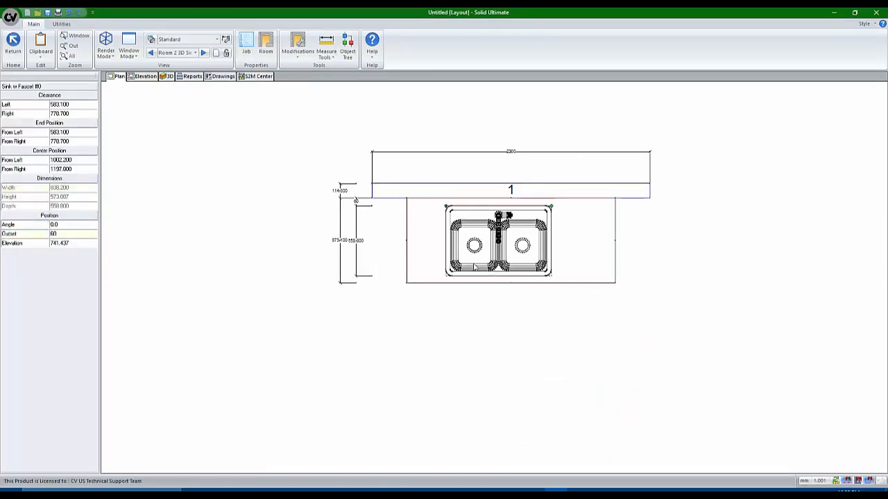
Check the sink at outset 60 in 3D and front elevation, then return to plan
click(173, 77)
drag(481, 280, 503, 342)
scroll(502, 343, up, 5)
scroll(473, 305, down, 3)
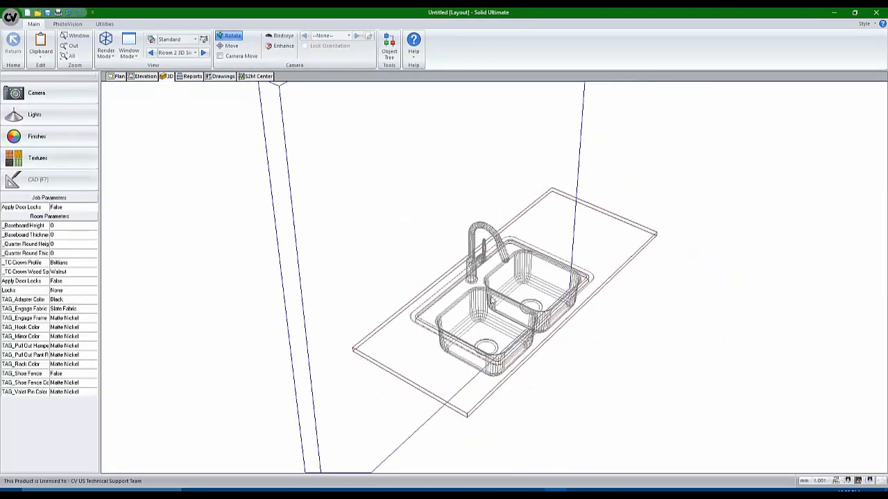
scroll(505, 344, up, 4)
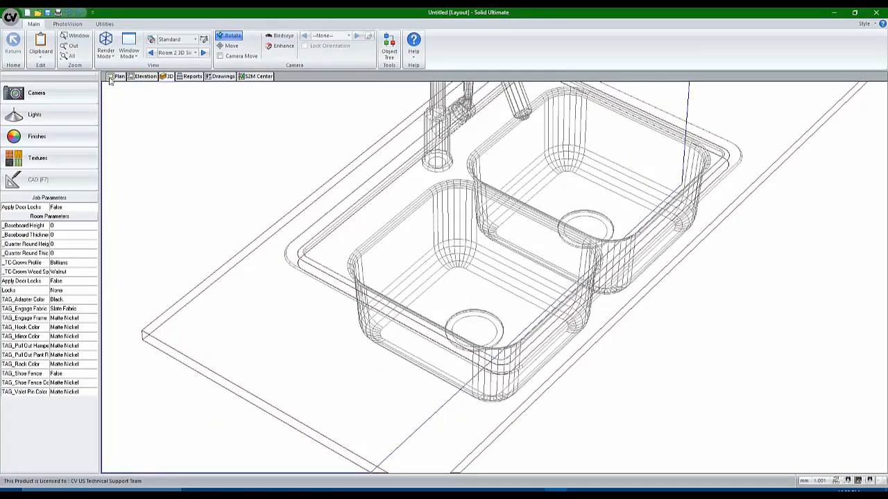
click(145, 76)
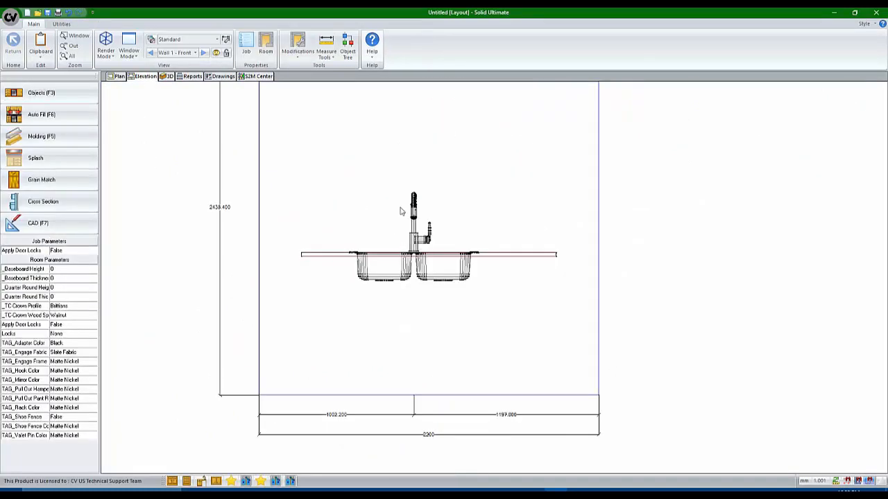
click(113, 78)
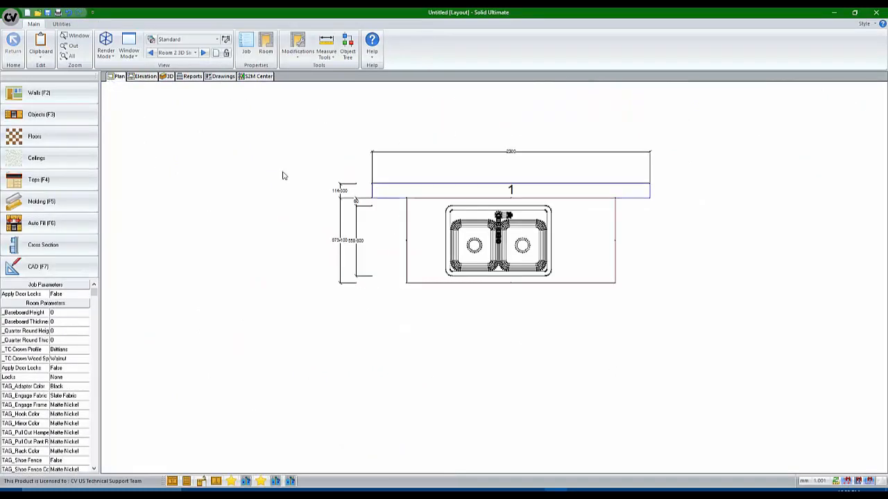
scroll(486, 256, up, 3)
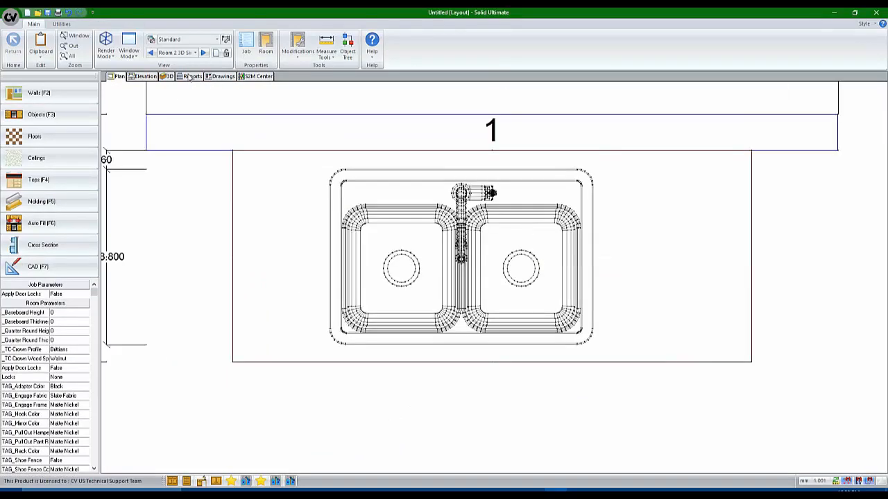
In 3D, hide appliances to inspect the countertop cutout, then show all objects again
click(168, 80)
drag(453, 310, 393, 262)
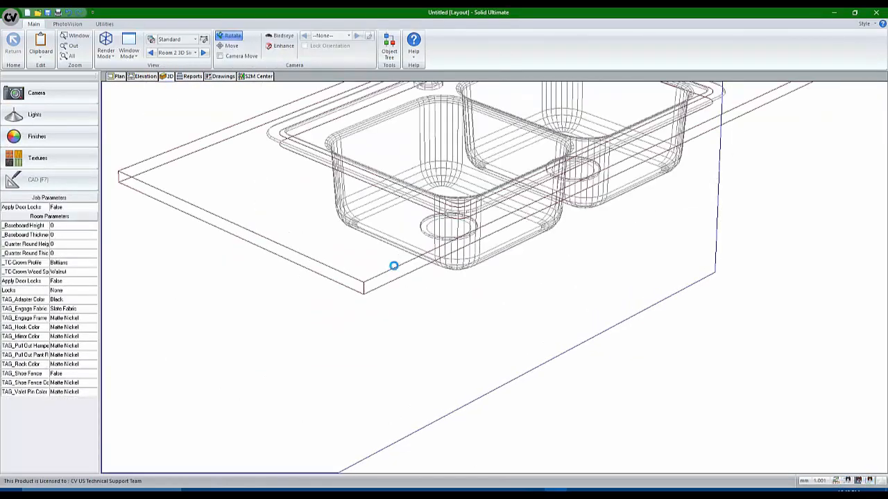
scroll(414, 211, down, 3)
scroll(416, 215, up, 4)
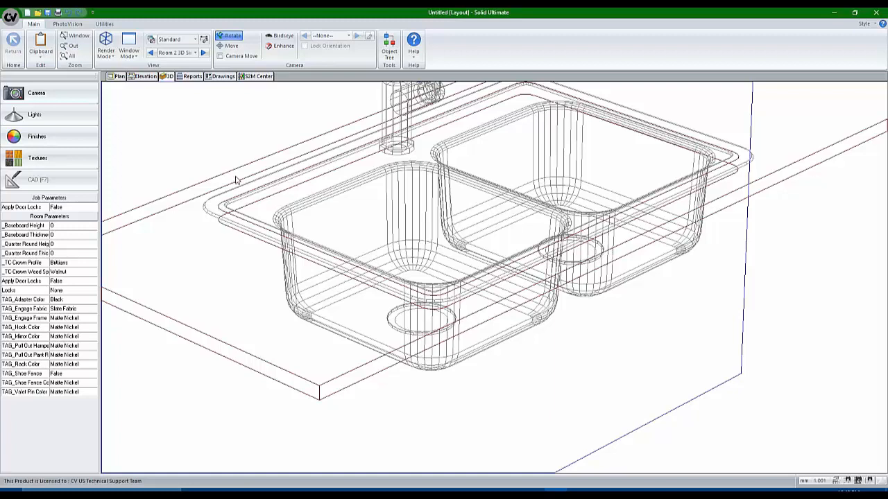
click(172, 41)
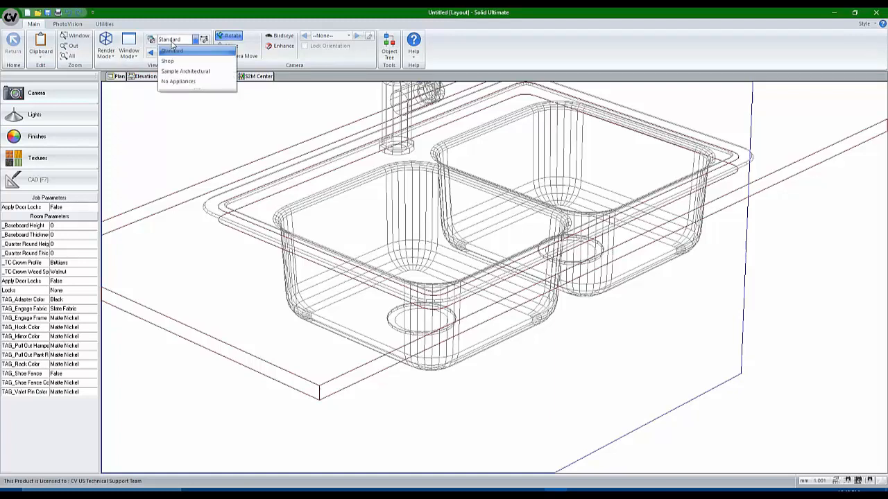
click(178, 81)
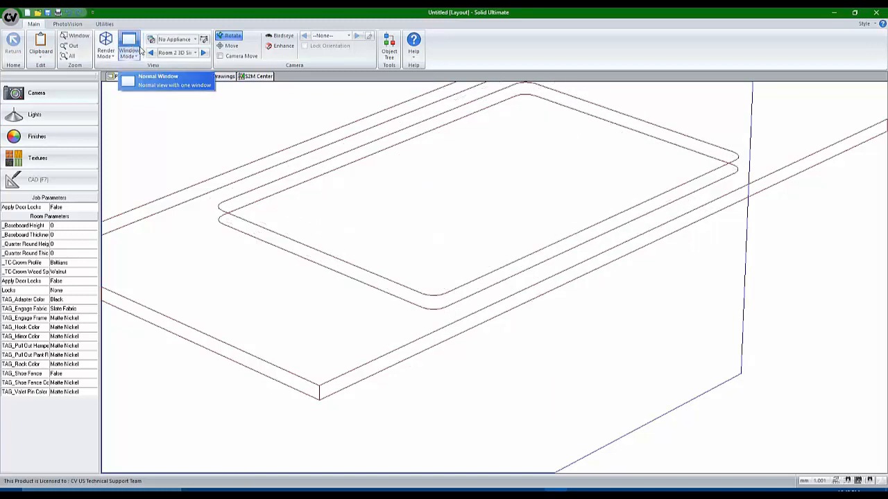
click(168, 42)
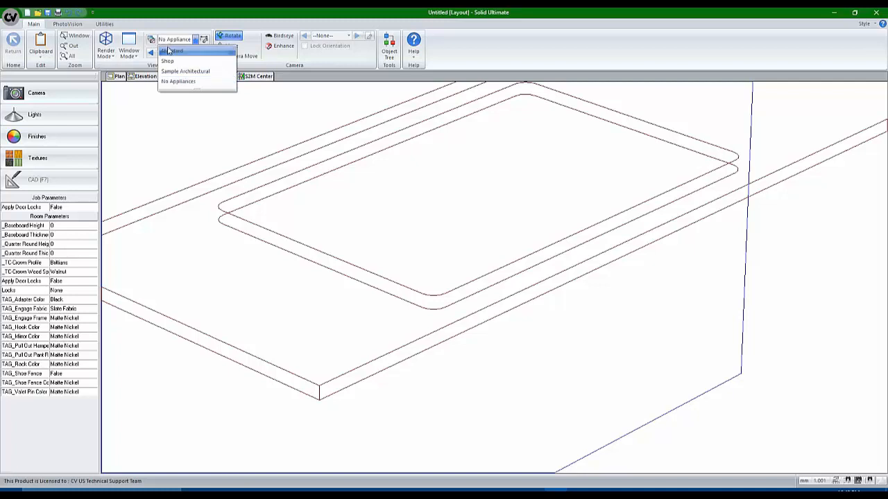
click(170, 50)
scroll(458, 307, down, 5)
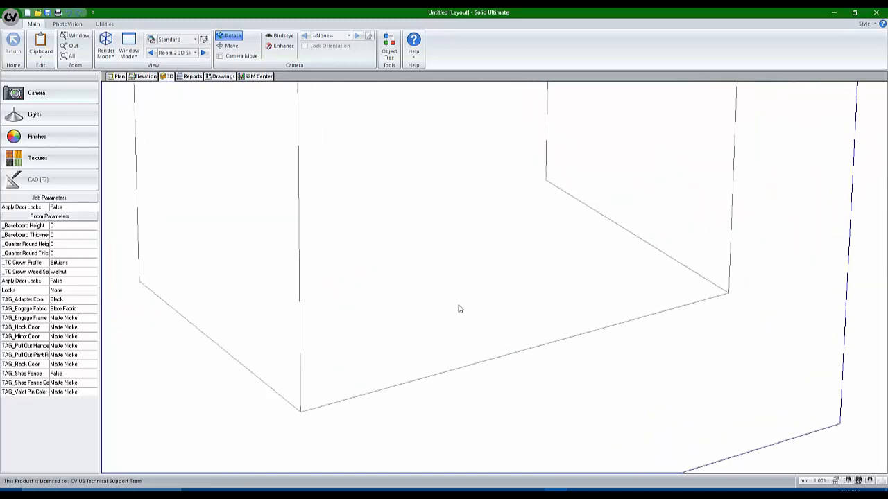
Back in plan, select the sink and bring up its actions menu
click(116, 77)
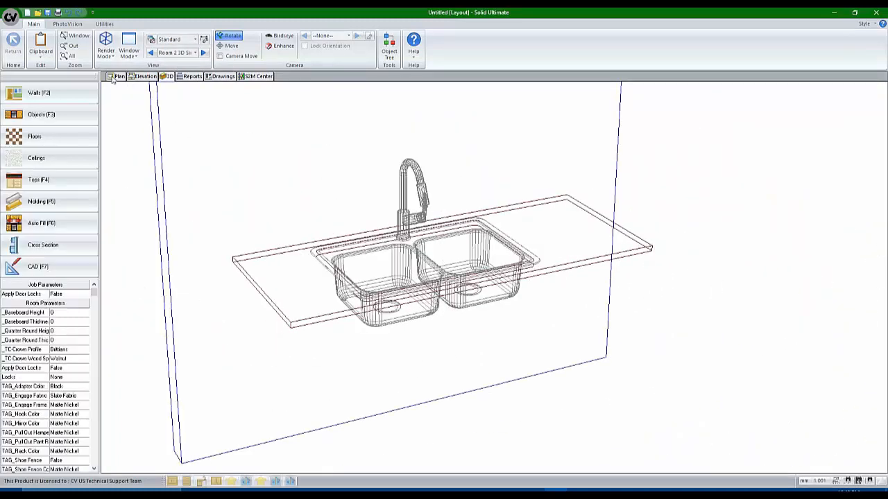
click(403, 271)
right_click(369, 259)
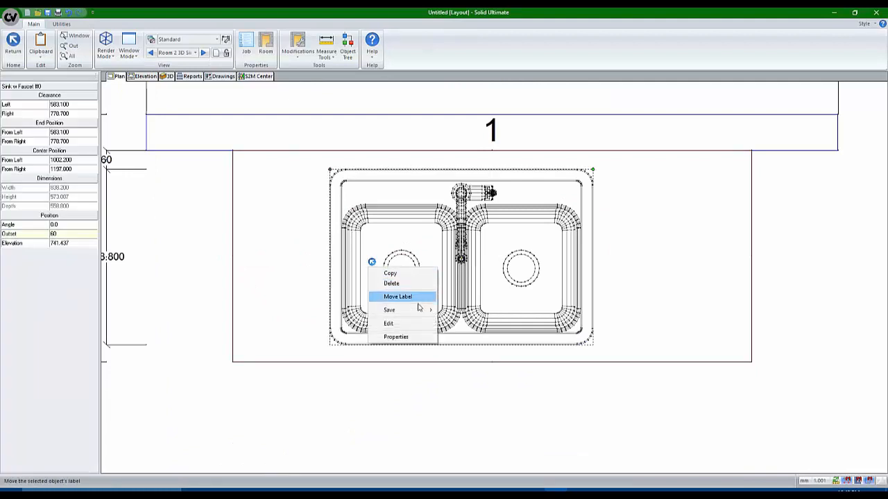
Give the sink a CNC countertop cutout with 25.4 trims and 25.4 round corners, then view in 3D
click(398, 338)
click(424, 192)
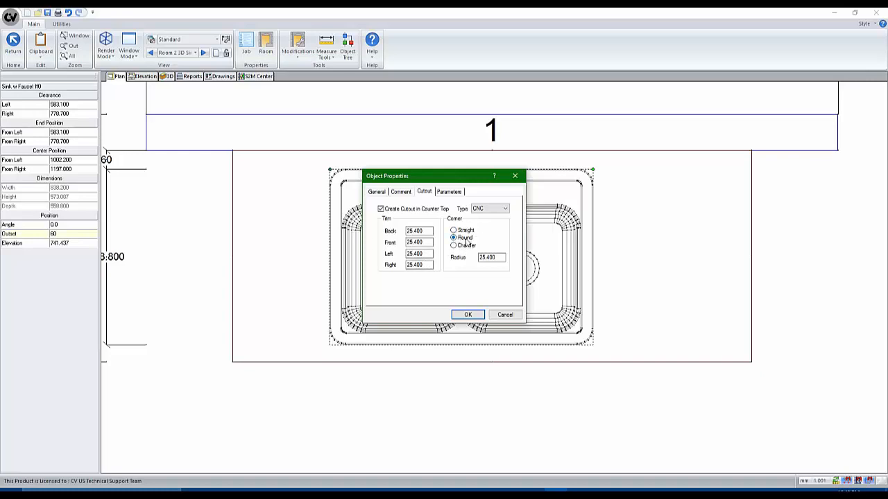
click(464, 314)
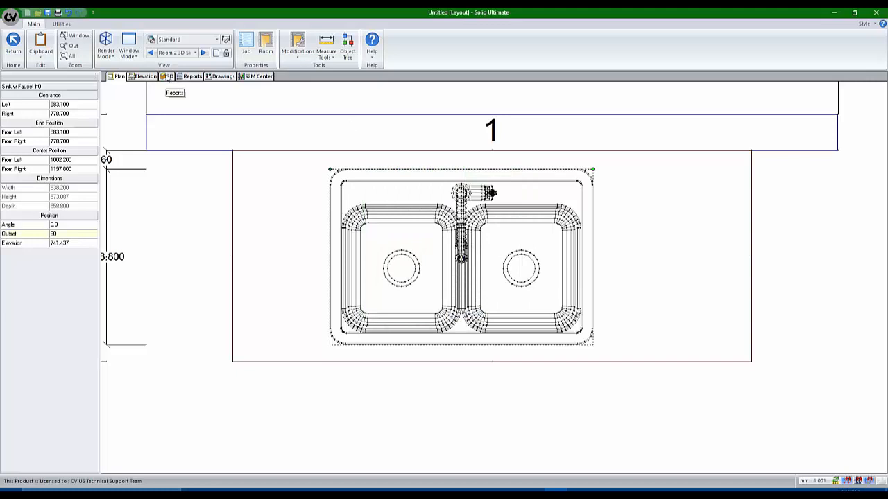
click(169, 76)
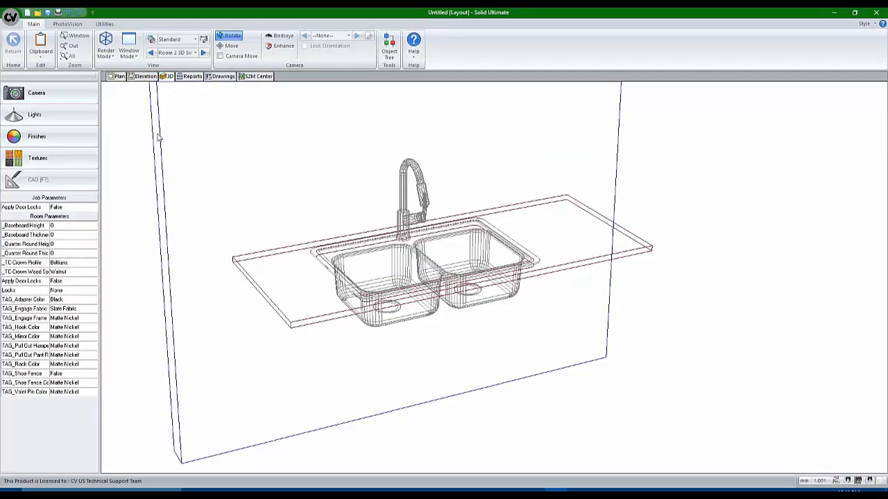
Render the sink and countertop in Full Architectural PhotoVision style
click(67, 23)
click(69, 53)
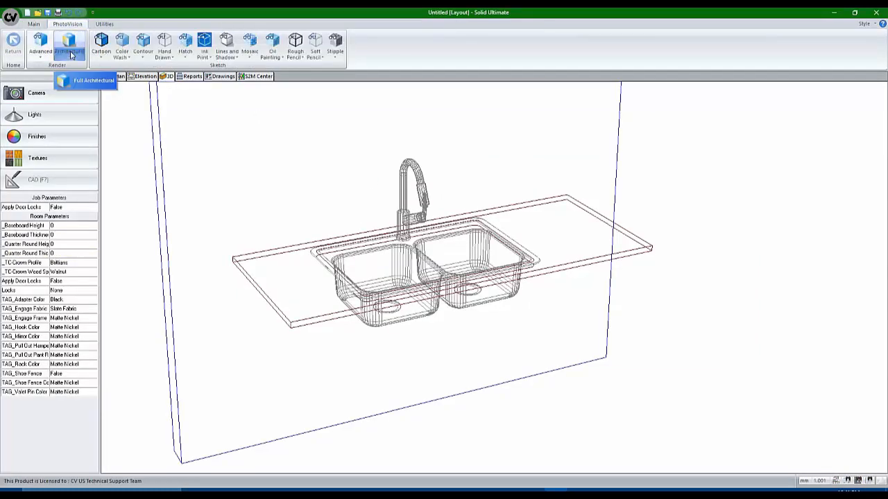
click(80, 93)
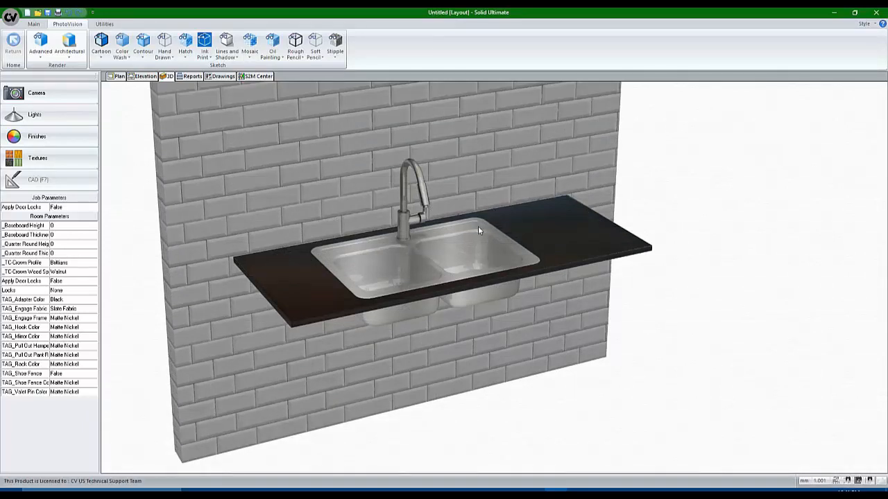
Switch the plan view to the Room 3 Farm Sink room
click(117, 76)
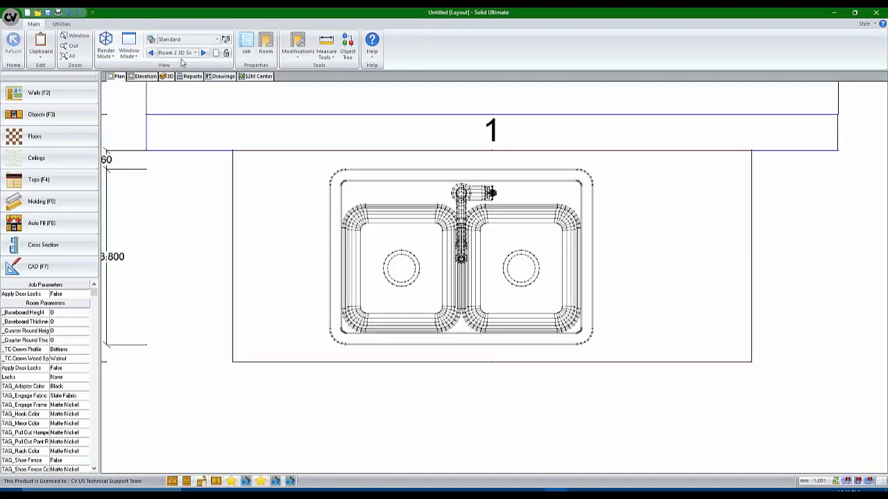
click(179, 53)
click(182, 86)
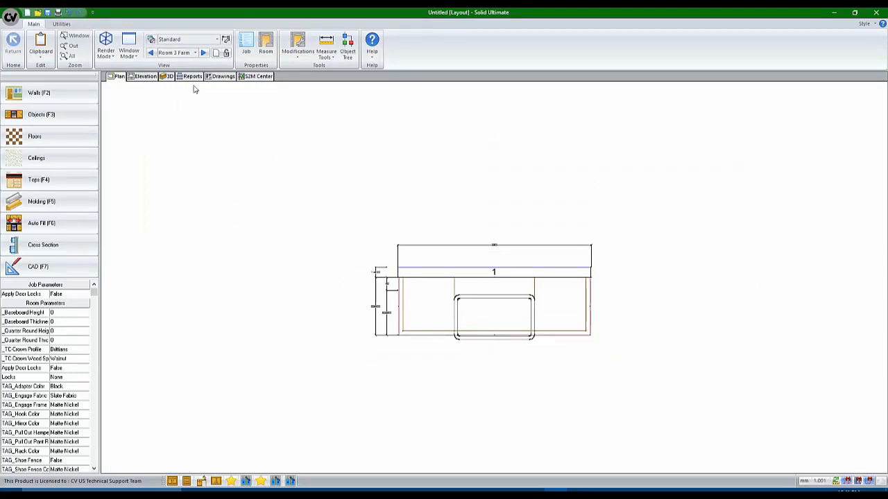
click(167, 77)
drag(358, 307, 556, 407)
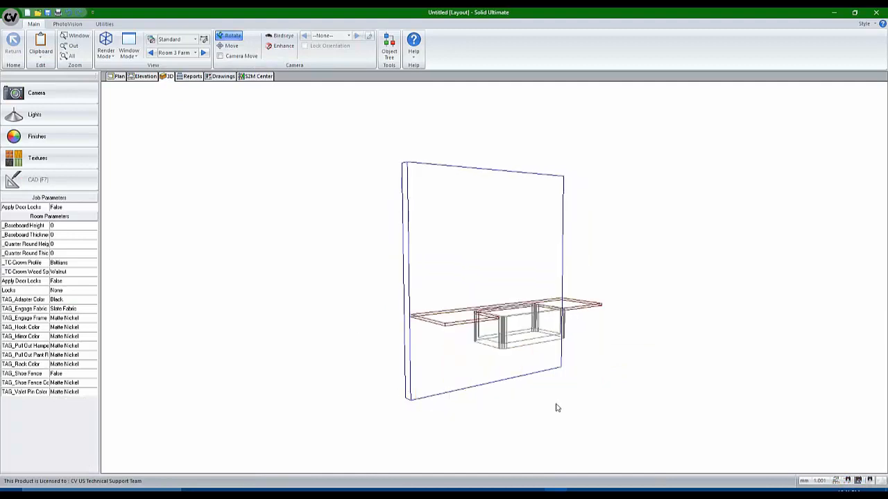
scroll(516, 335, up, 5)
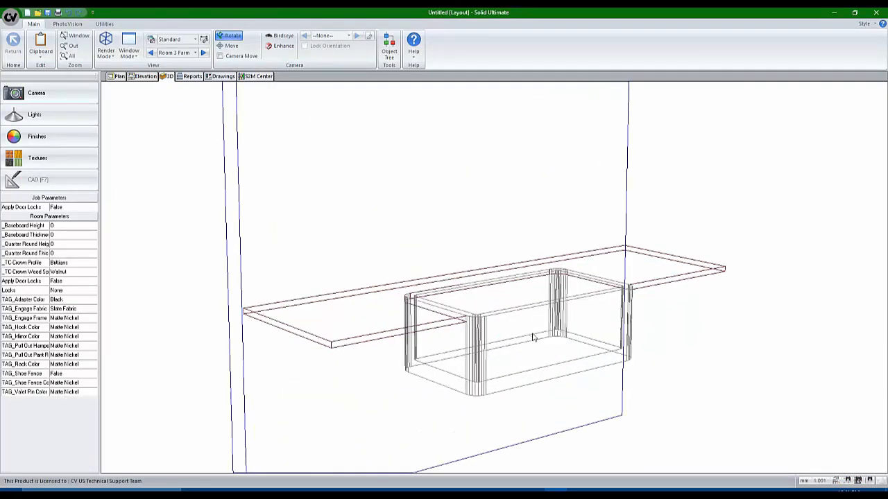
scroll(536, 373, up, 2)
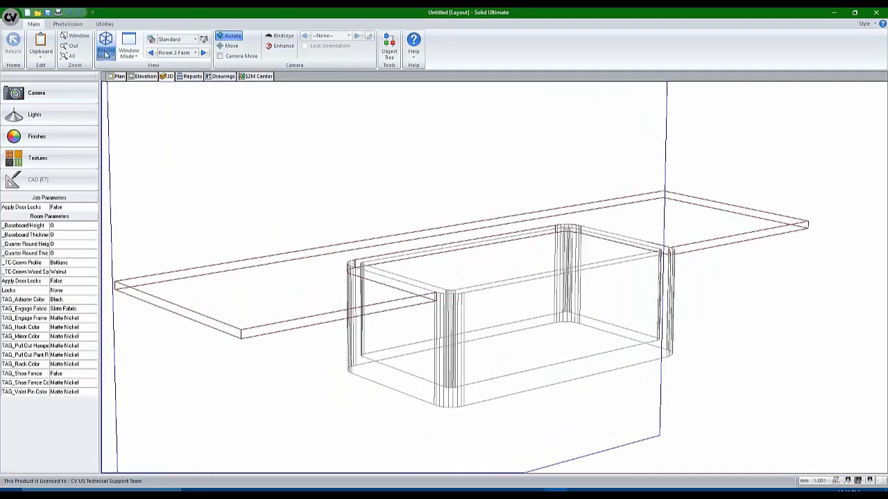
click(68, 25)
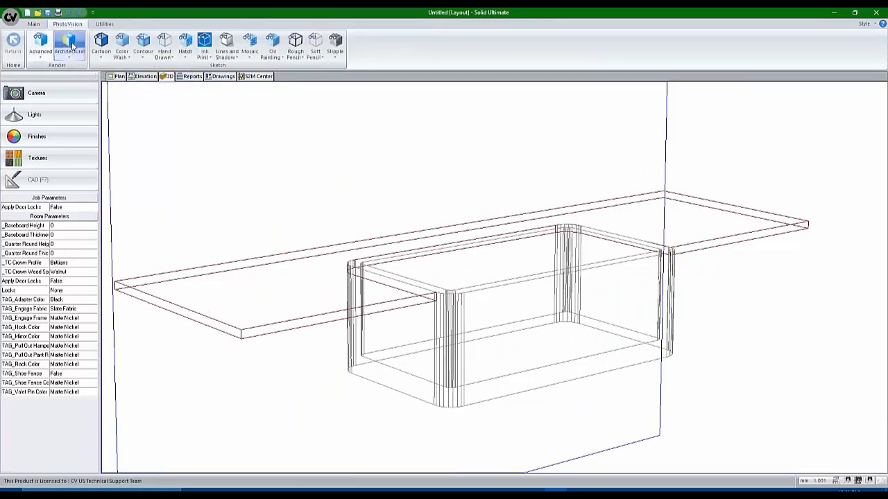
click(69, 43)
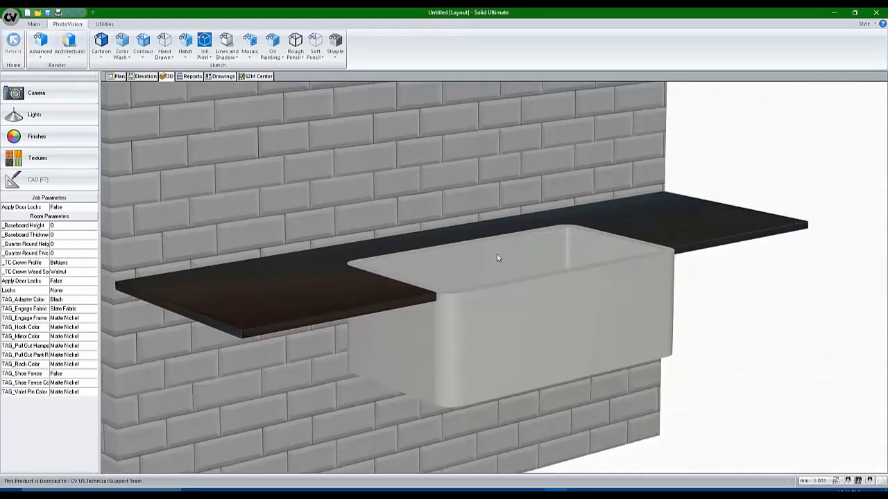
scroll(477, 303, down, 5)
scroll(387, 288, up, 2)
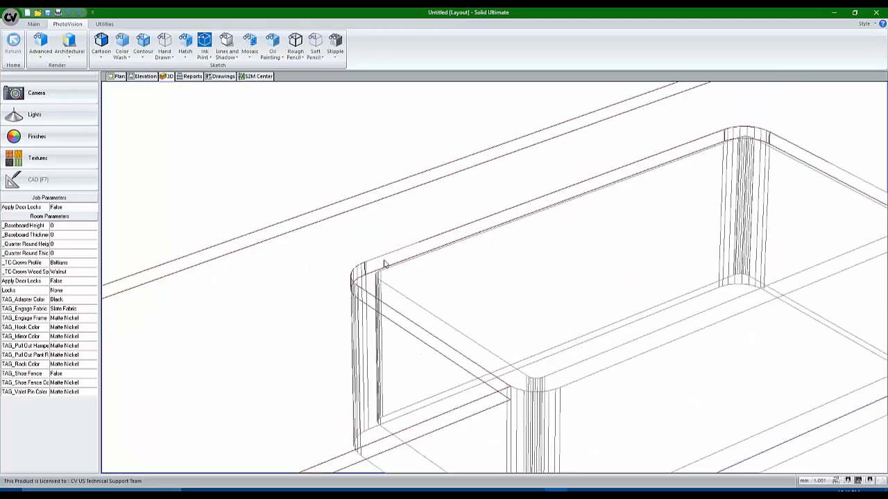
scroll(371, 266, down, 6)
scroll(414, 305, up, 2)
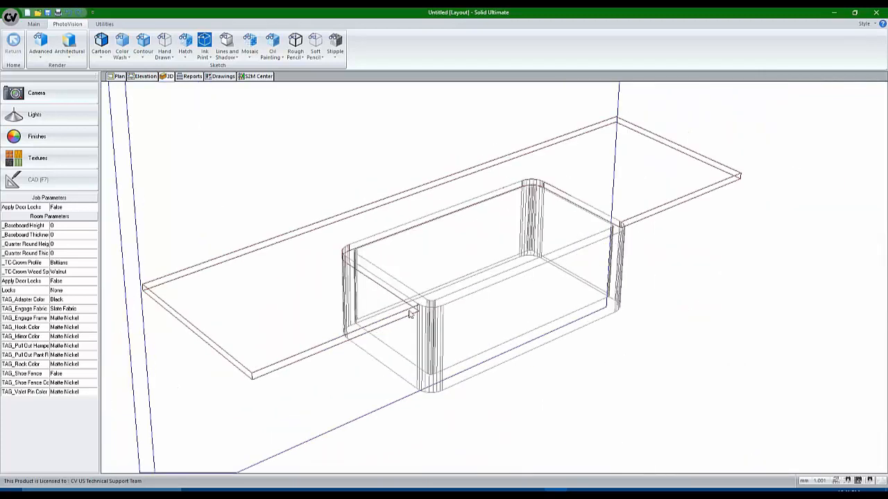
scroll(416, 309, up, 3)
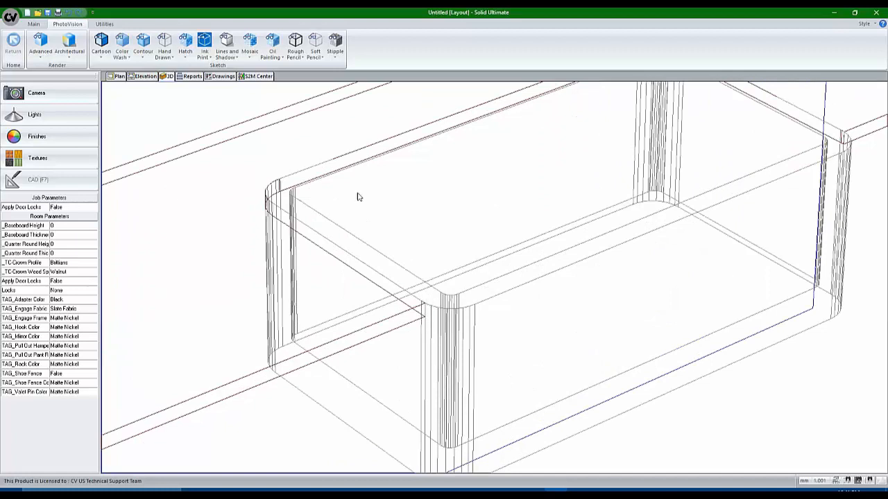
click(113, 77)
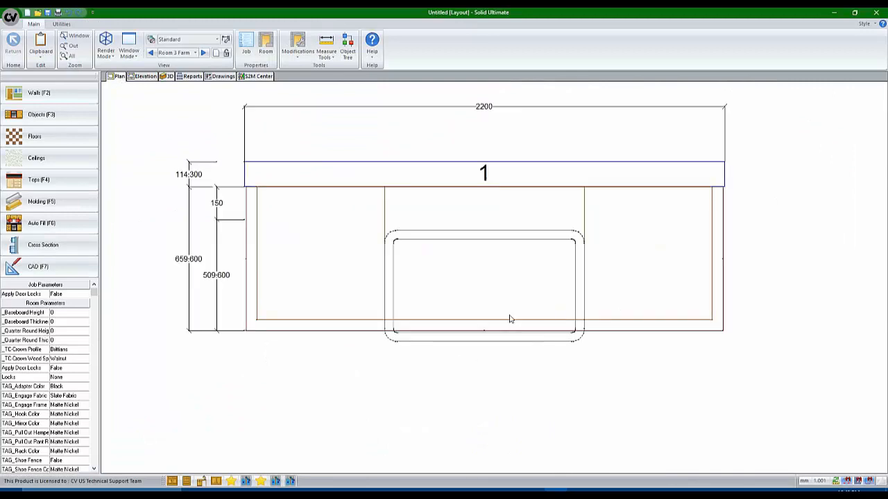
Change the Butler Single sink's Offset from 150 to 155 and view it in 3D
click(510, 318)
click(511, 332)
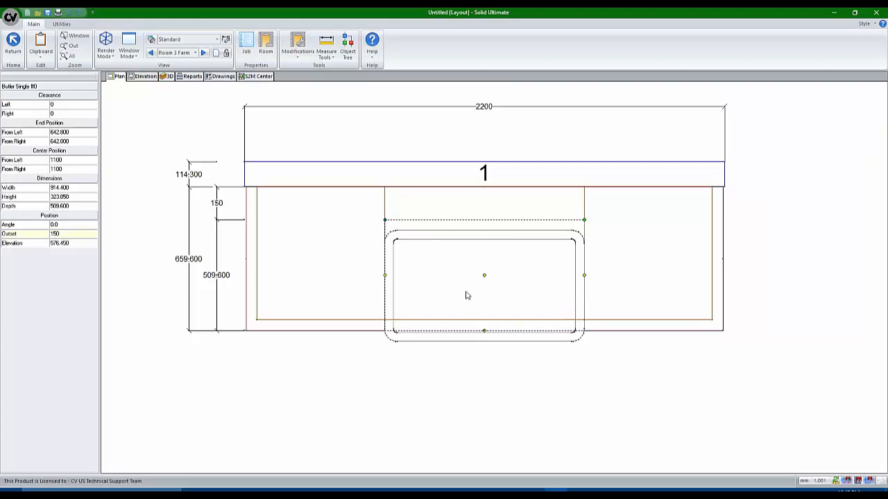
scroll(558, 265, up, 1)
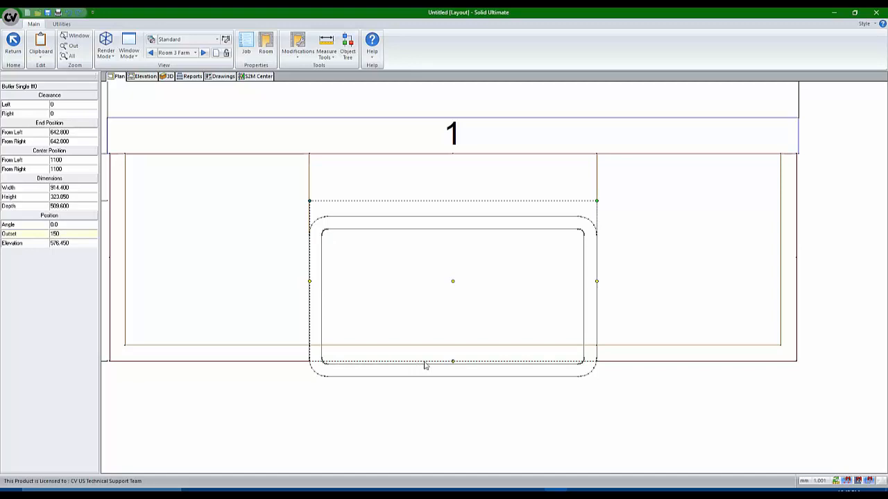
click(79, 235)
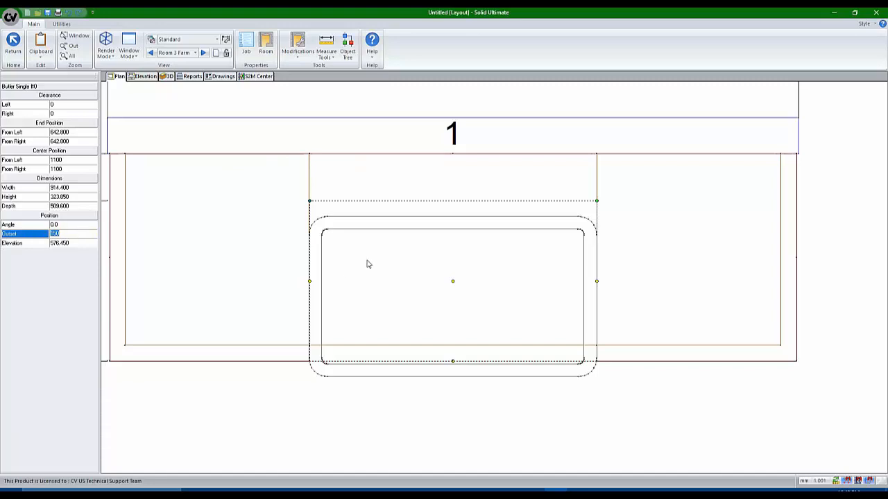
text(155)
key(Return)
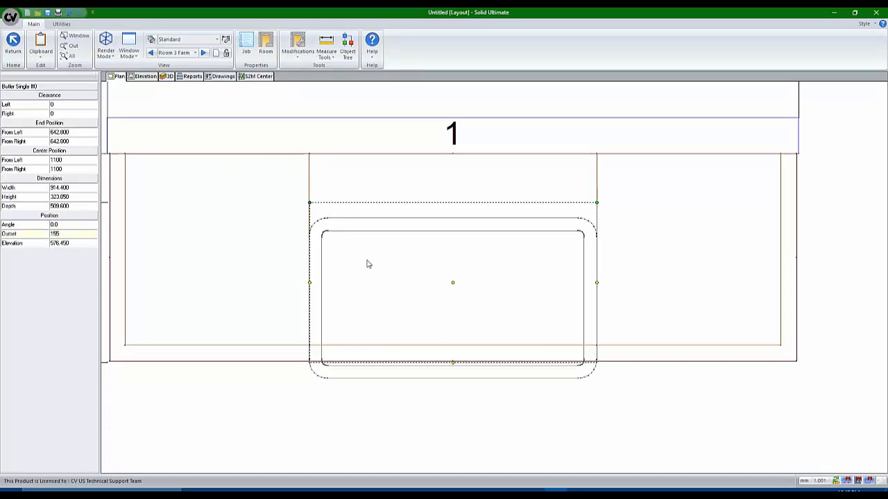
click(167, 76)
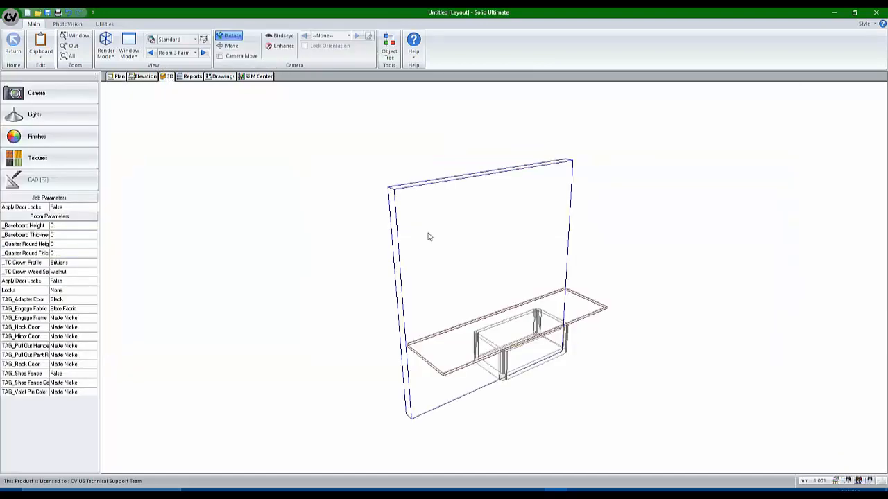
Render an architectural-style PhotoVision image of the farm sink in the countertop
scroll(541, 337, up, 5)
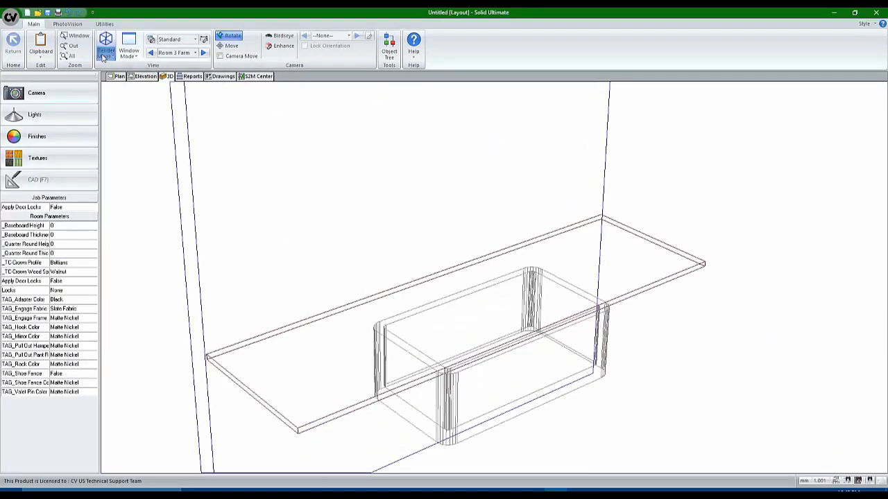
click(67, 23)
click(69, 42)
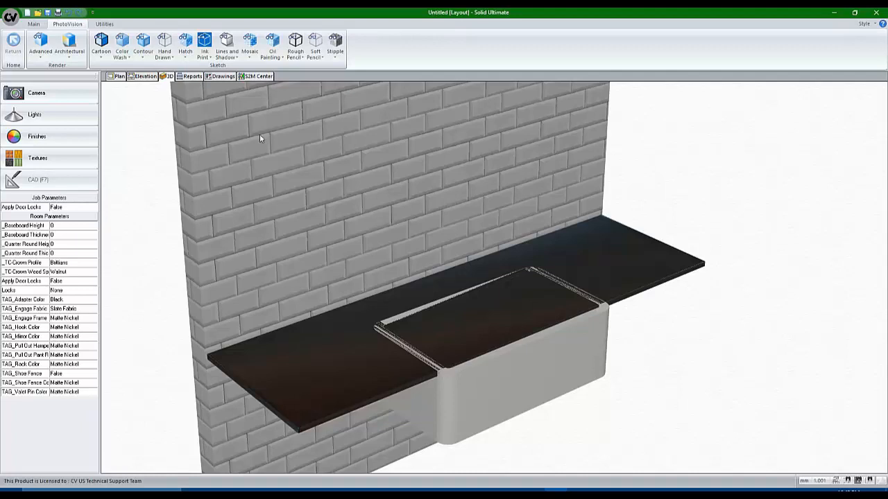
In plan, set the Butler Single sink's offset back to 150
click(116, 76)
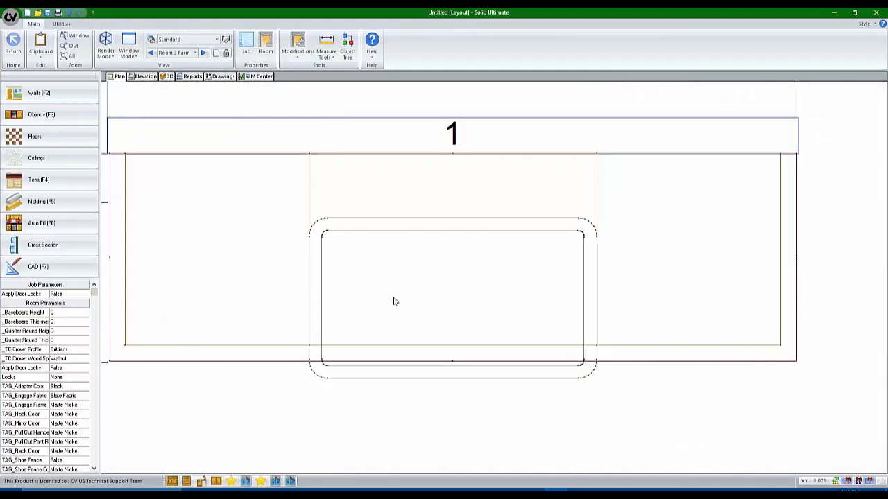
click(409, 301)
click(409, 313)
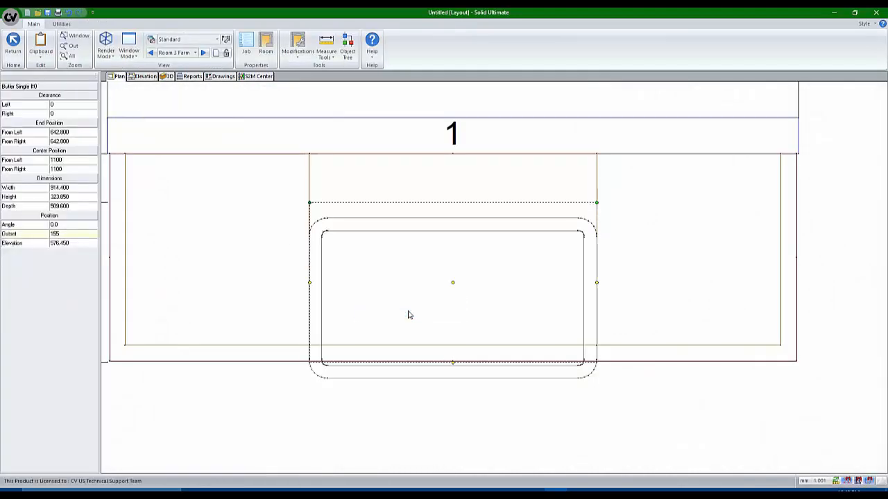
text(1)
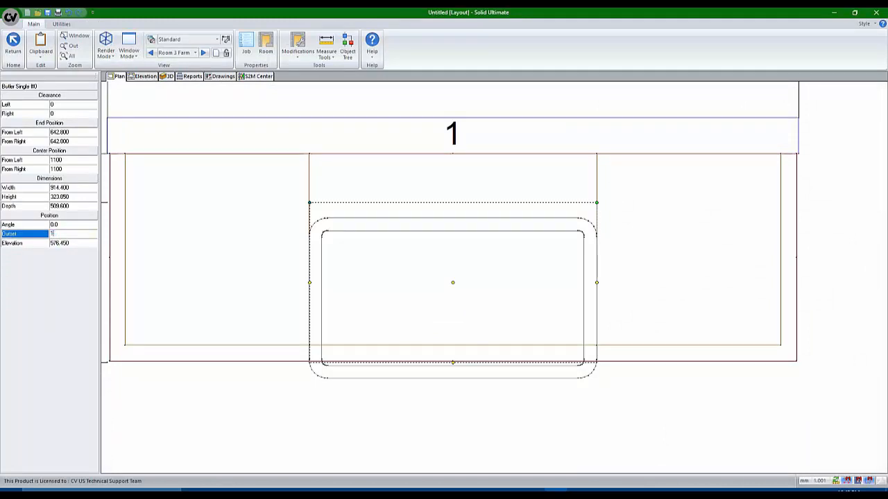
text(50)
key(Return)
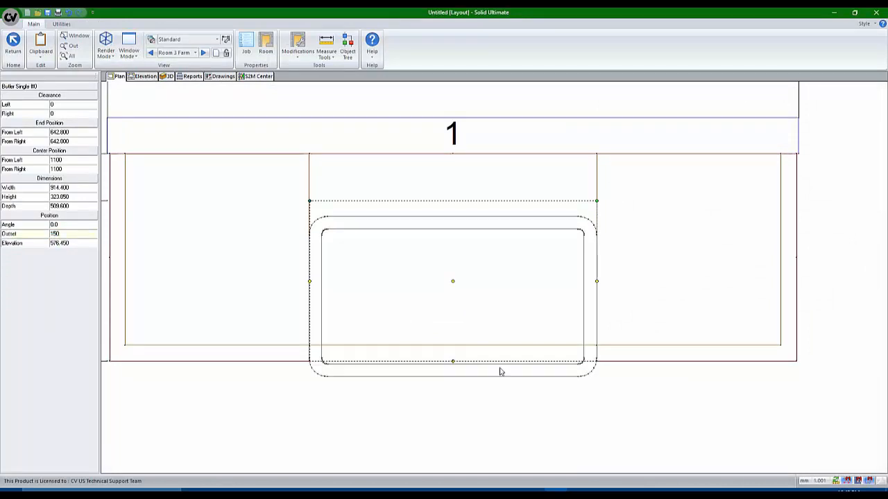
View the room in 3D in Fill Mode, then switch back to Wire Mode
scroll(300, 368, up, 2)
scroll(320, 351, up, 2)
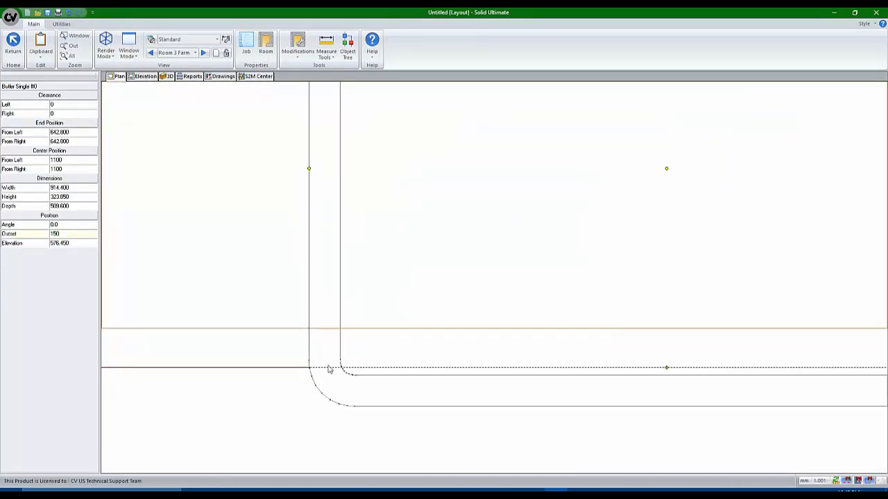
click(167, 76)
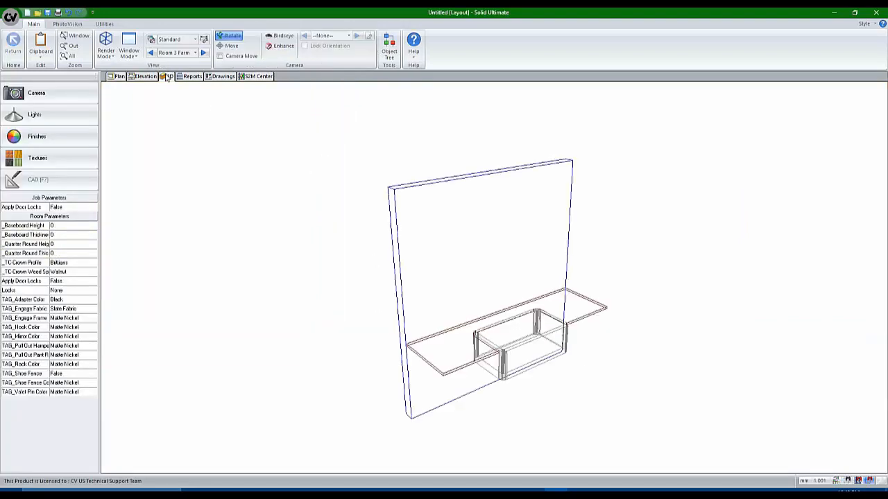
scroll(521, 344, up, 2)
scroll(526, 356, up, 1)
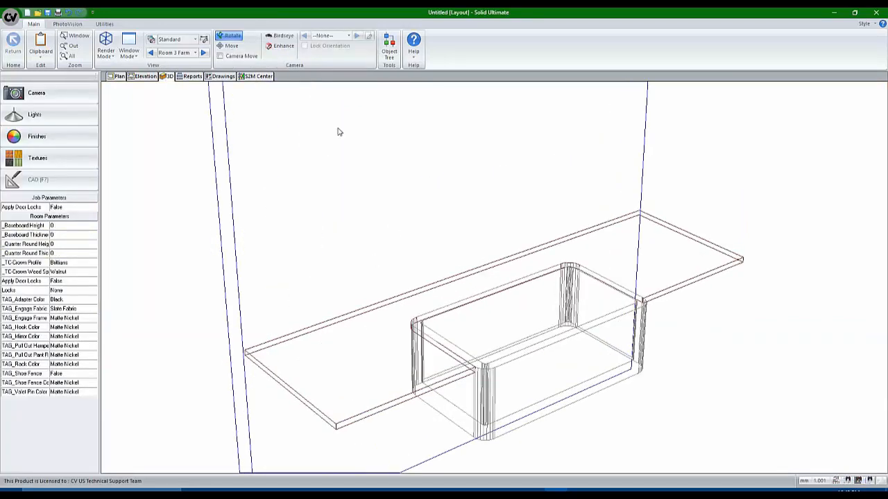
click(106, 47)
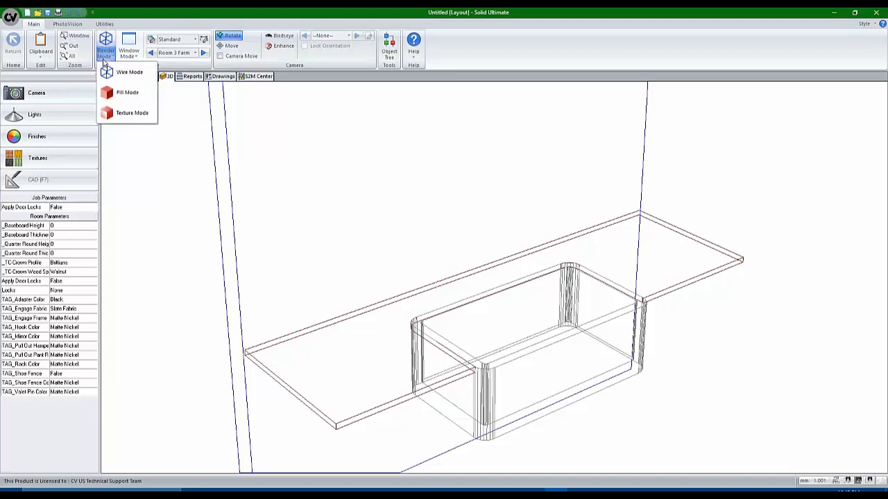
click(116, 95)
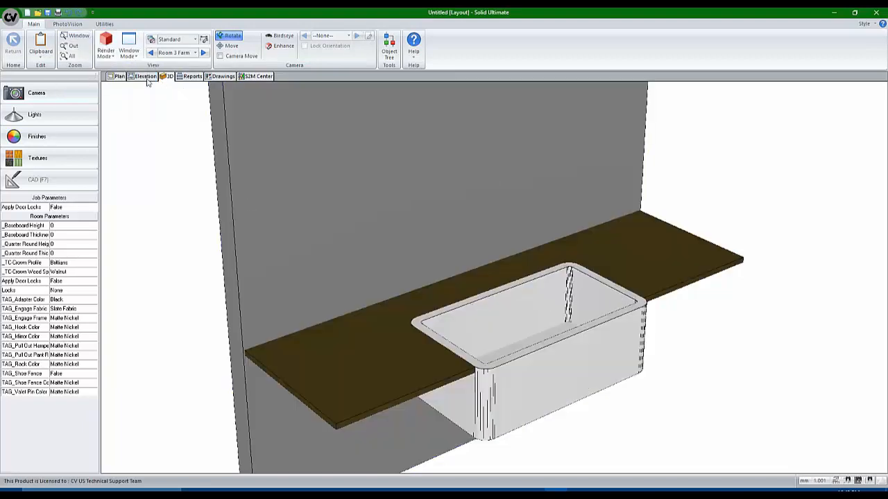
click(106, 47)
click(113, 73)
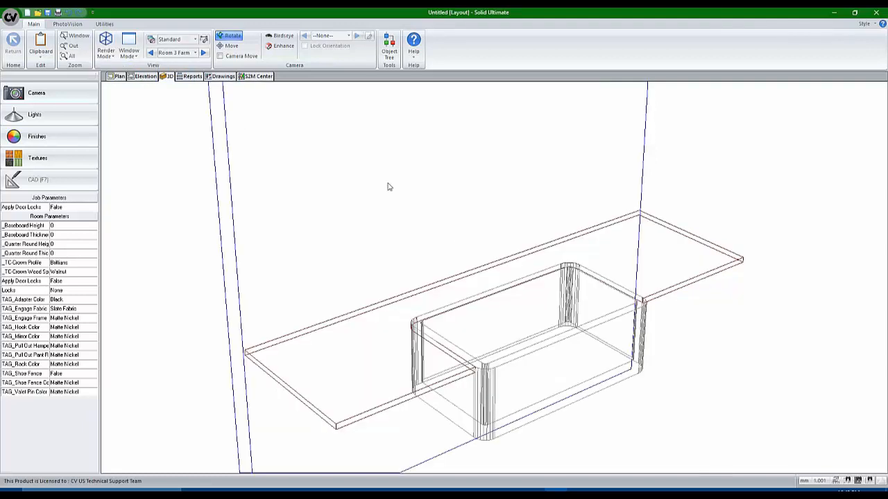
Remove the Butler Single sink and middle empty base cabinet, then zoom out the plan
click(113, 77)
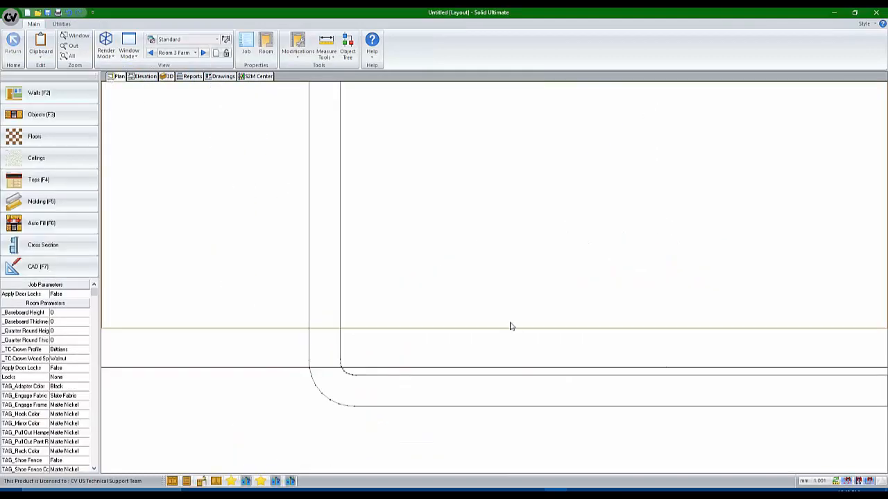
scroll(426, 299, down, 5)
click(466, 269)
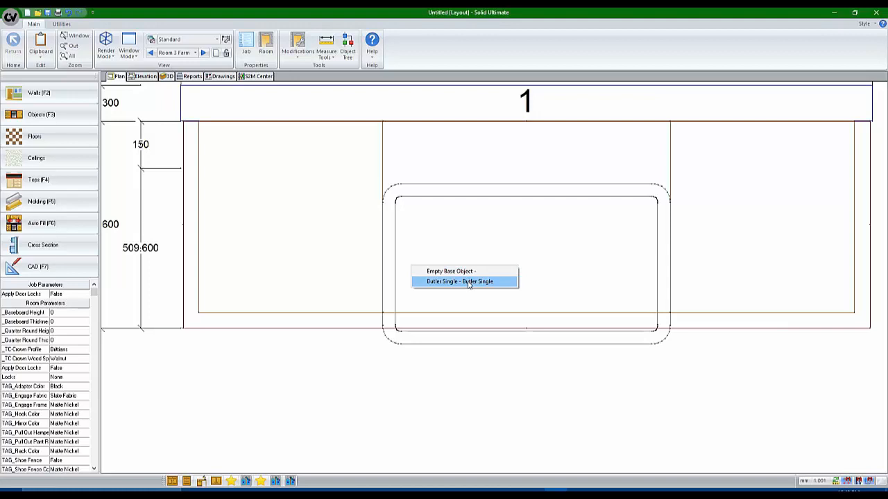
click(469, 282)
click(459, 282)
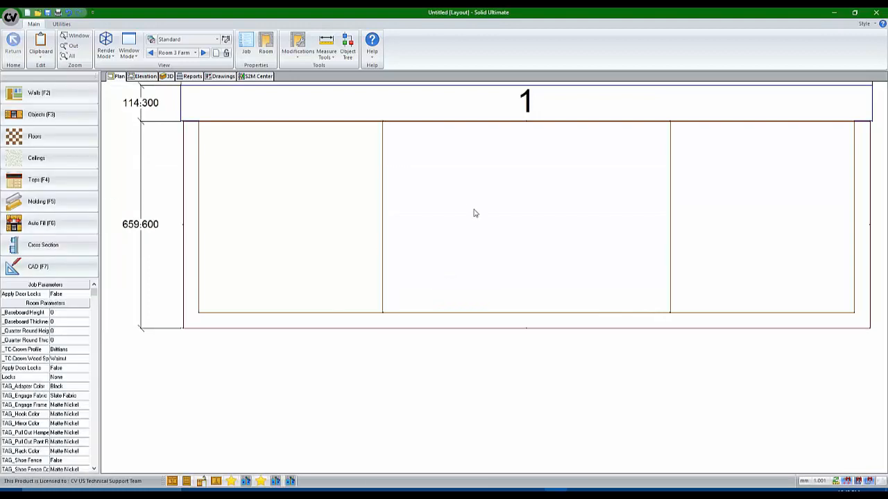
click(475, 213)
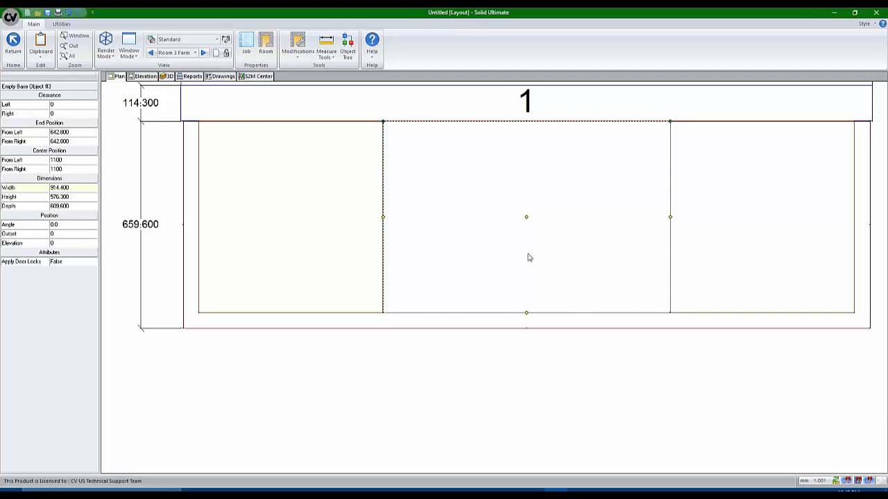
key(Delete)
scroll(507, 353, down, 2)
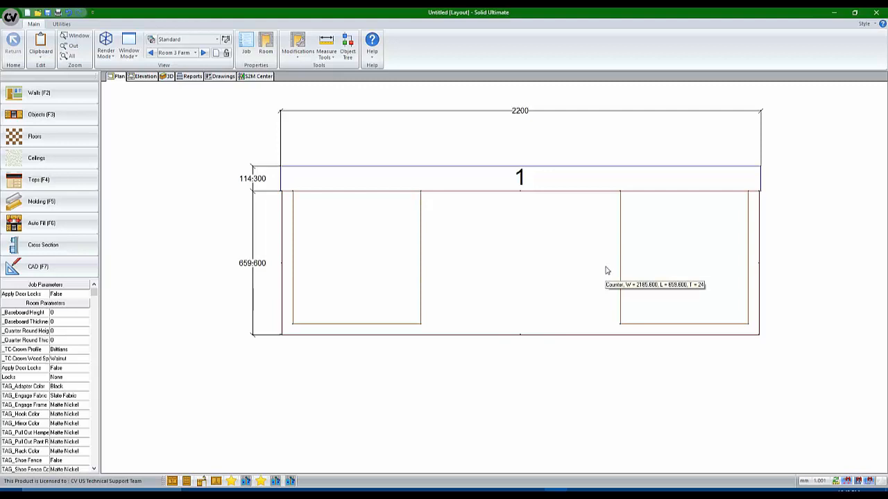
click(167, 76)
mouse_move(391, 258)
mouse_down()
mouse_move(452, 283)
mouse_move(501, 323)
mouse_up()
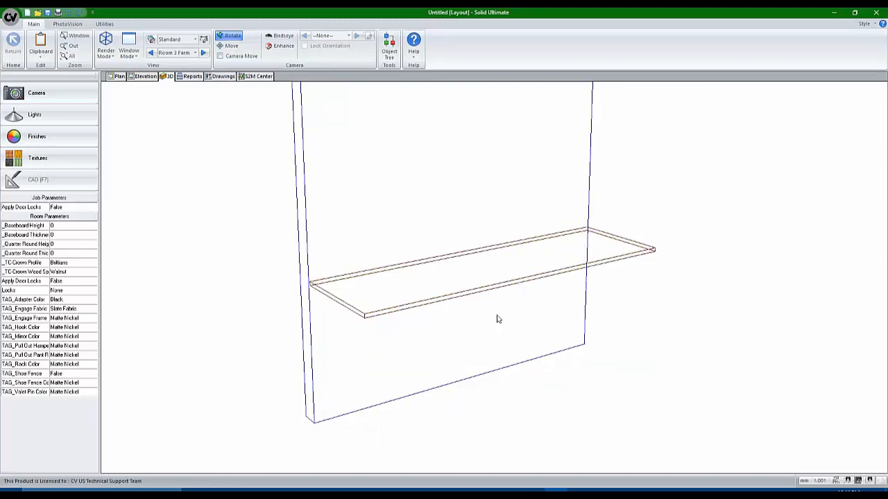
Select the middle empty base cabinet and inspect the cabinet boxes in 3D
click(116, 77)
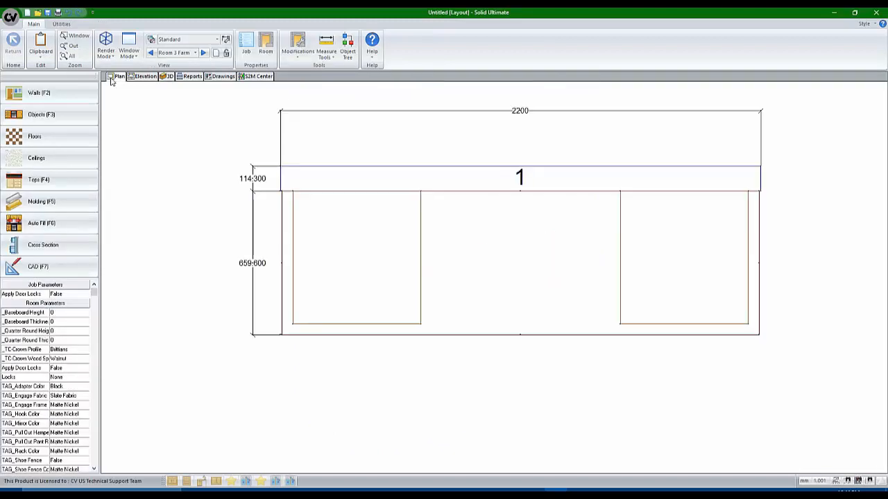
click(495, 299)
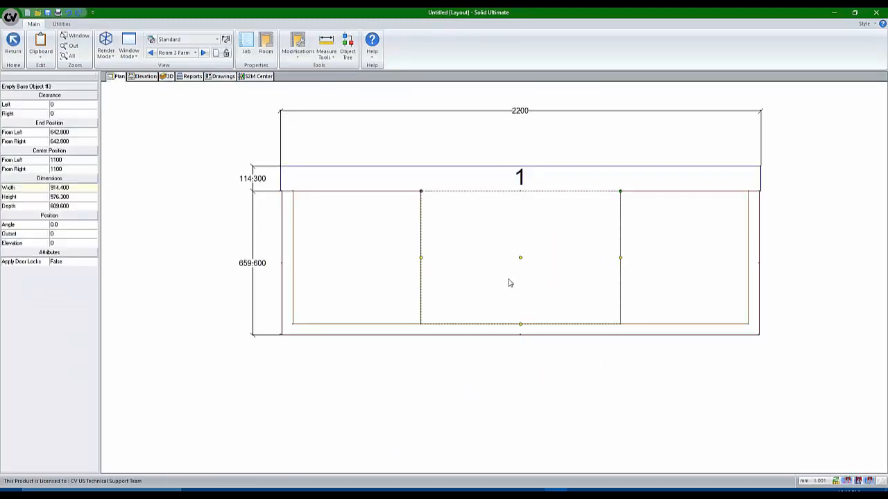
click(163, 77)
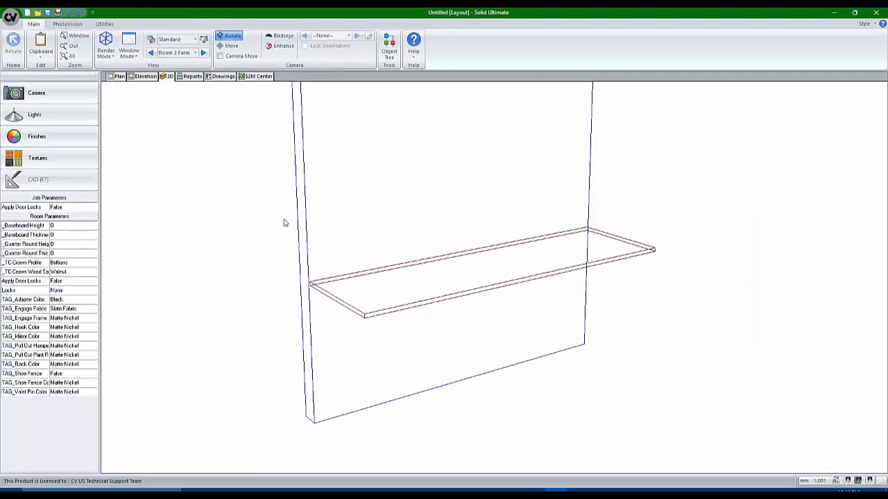
drag(283, 223, 321, 194)
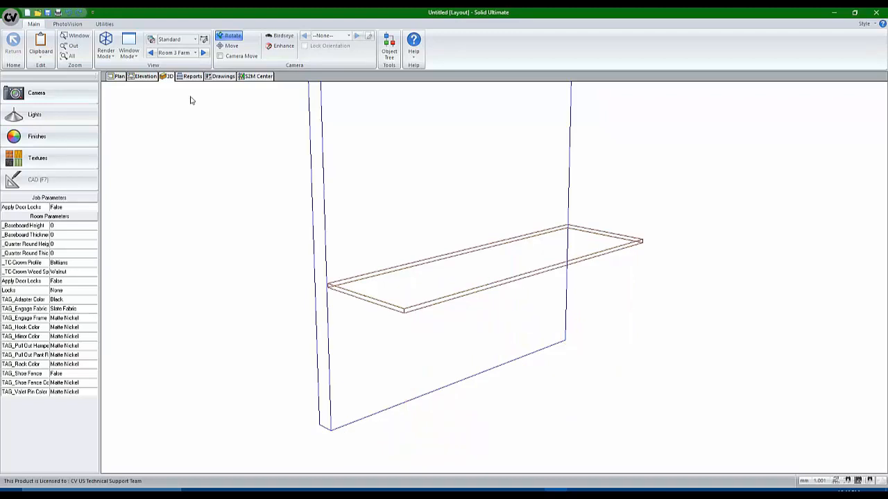
click(117, 77)
Add 3 to the middle empty base cabinet's height and check it in 3D
click(473, 262)
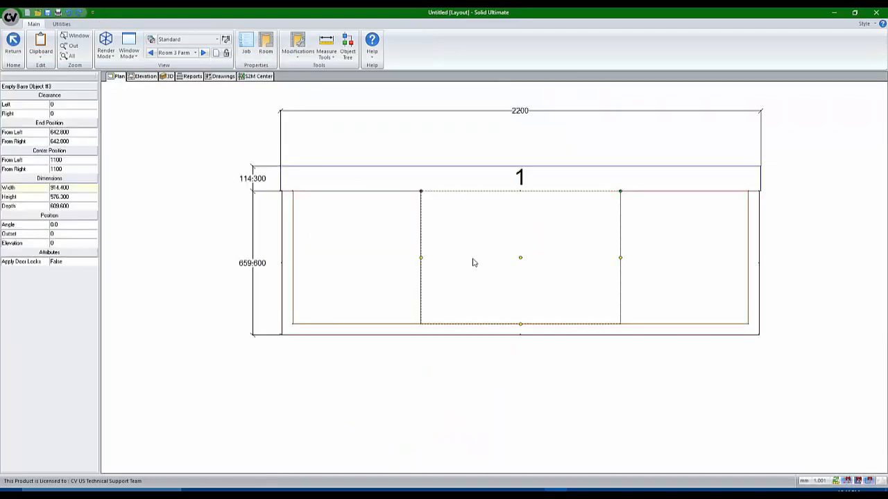
key(Tab)
key(Tab)
key(End)
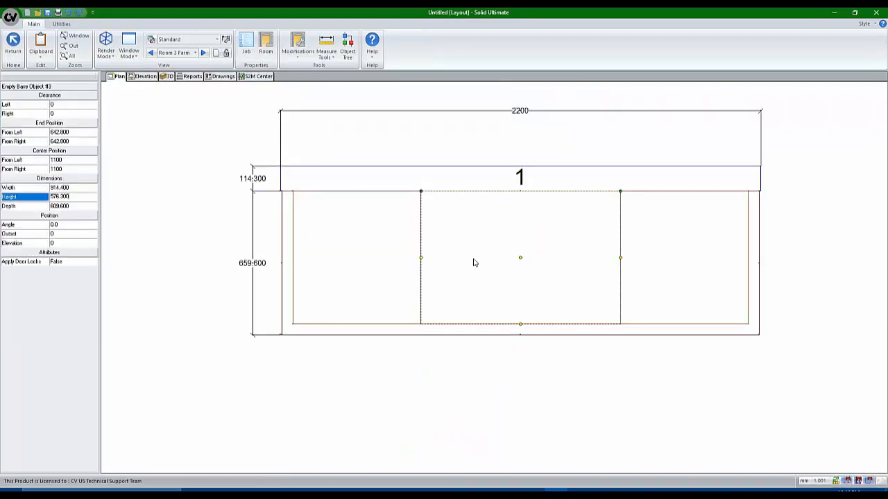
text(+300)
key(Return)
click(168, 76)
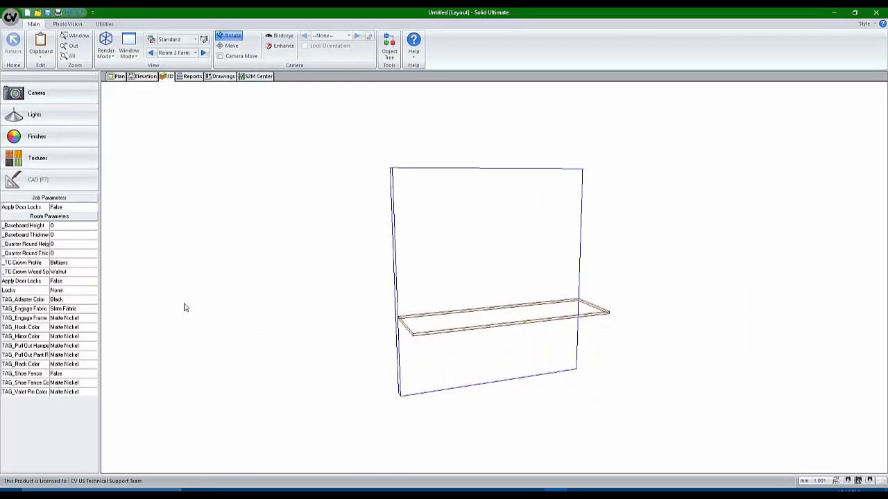
click(133, 78)
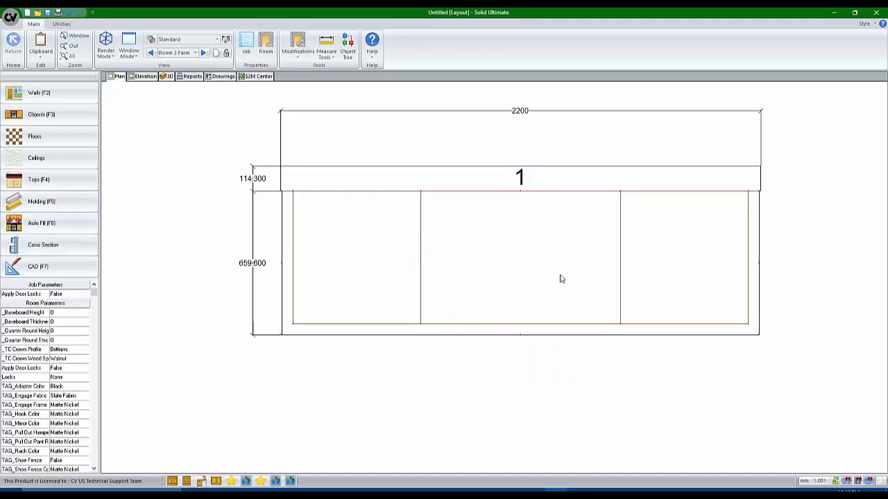
click(69, 179)
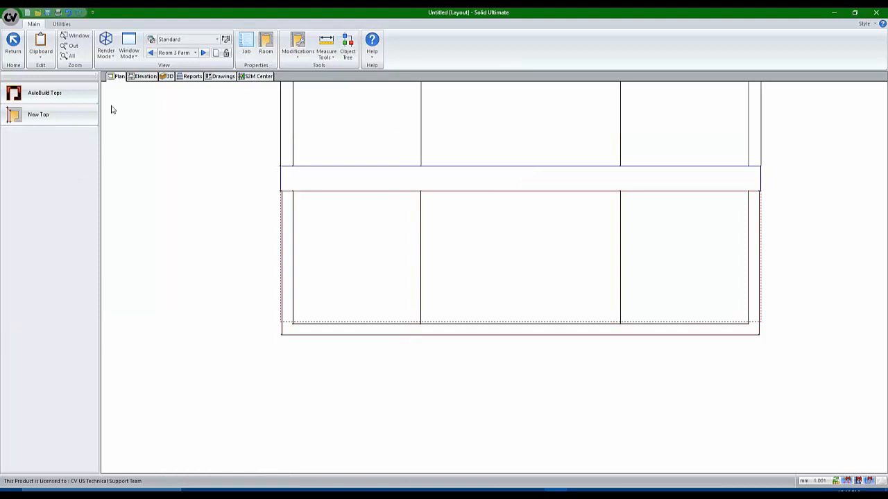
AutoBuild countertops for the Entire Room and inspect the new top in 3D
click(59, 90)
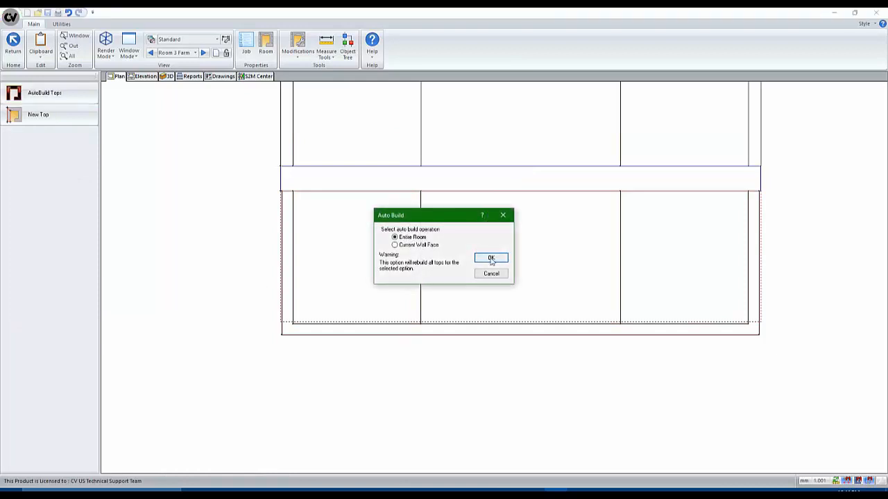
click(491, 258)
click(168, 77)
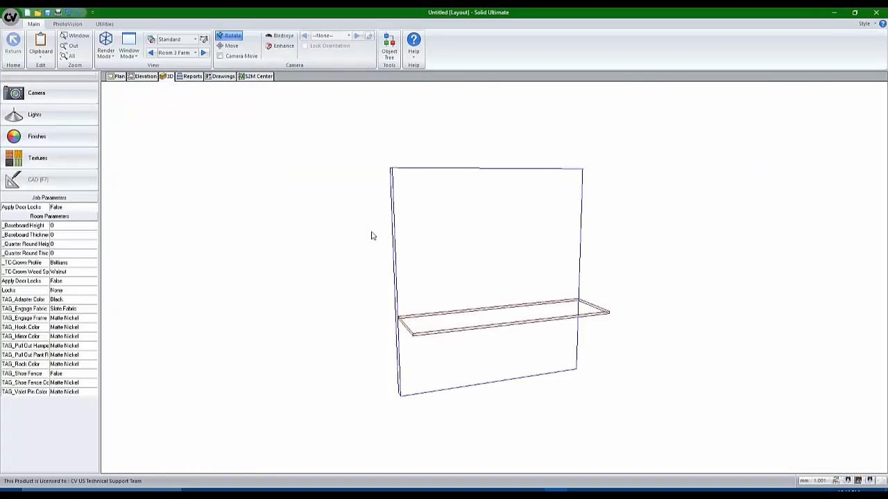
drag(371, 236, 317, 290)
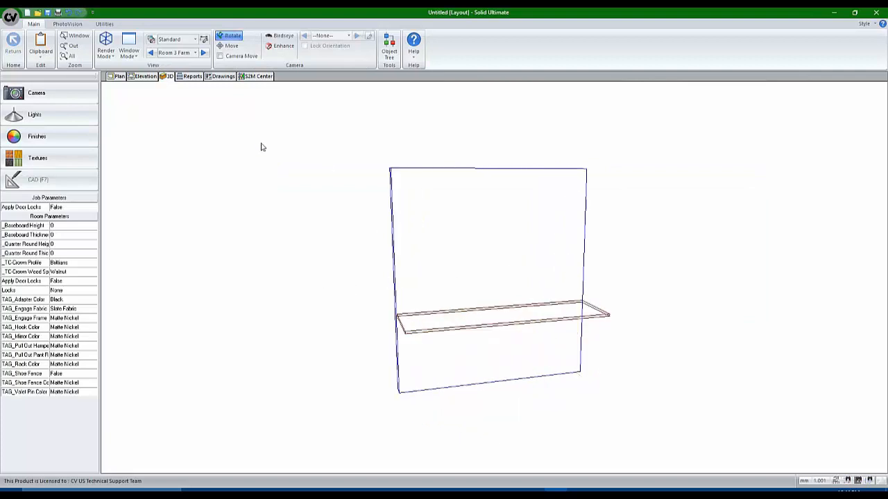
click(115, 77)
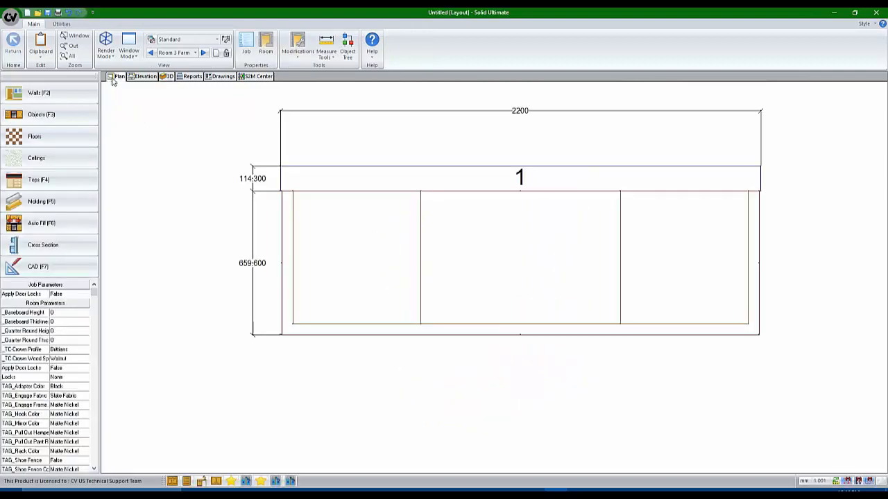
Select the middle empty base cabinet and review its height, leaving it unchanged
click(498, 271)
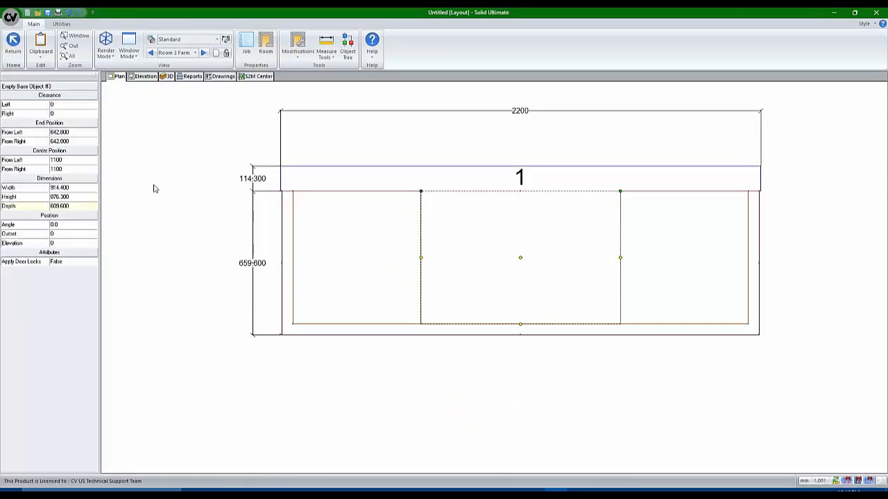
click(79, 197)
click(79, 196)
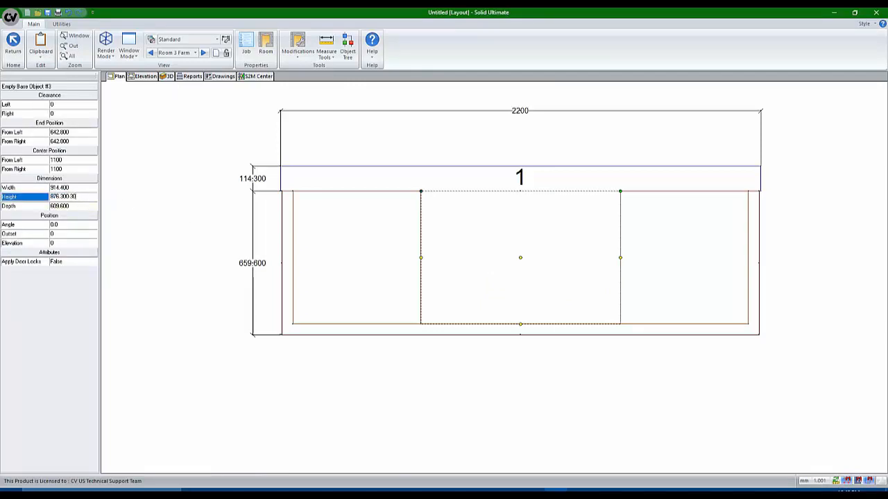
click(383, 427)
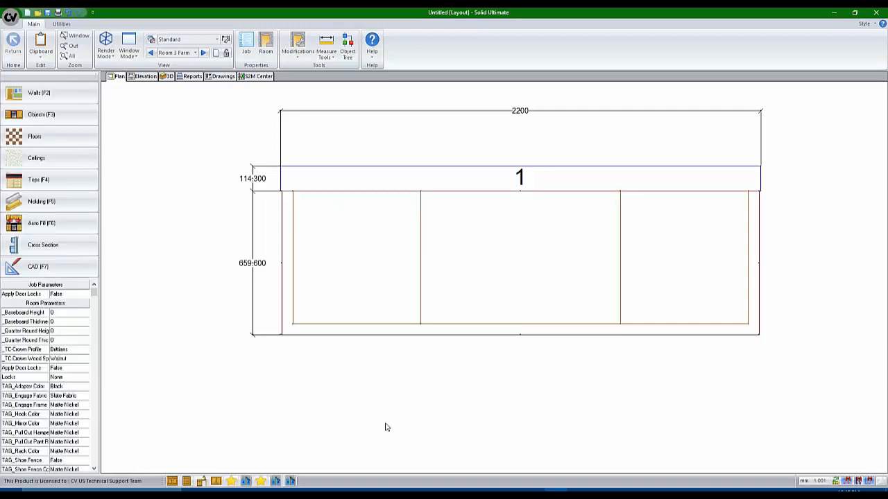
Place a Butler Single sink on the middle cabinet with Clearance Right 0
click(274, 481)
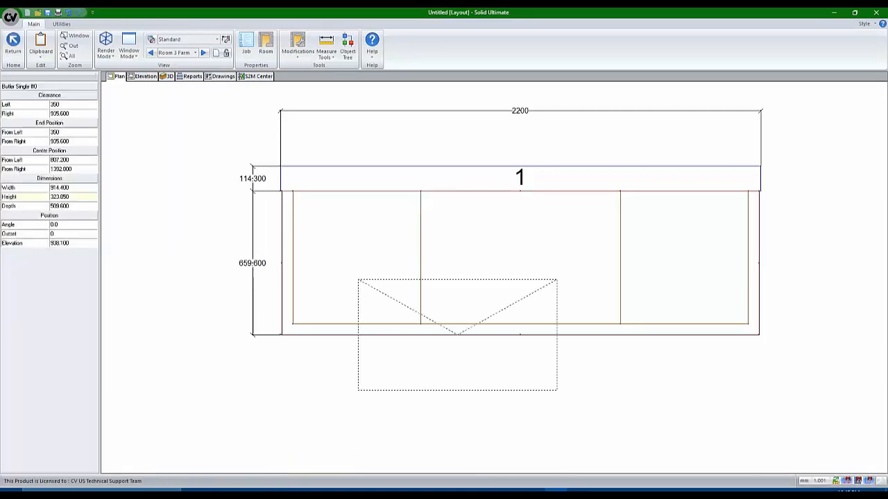
click(470, 332)
click(488, 269)
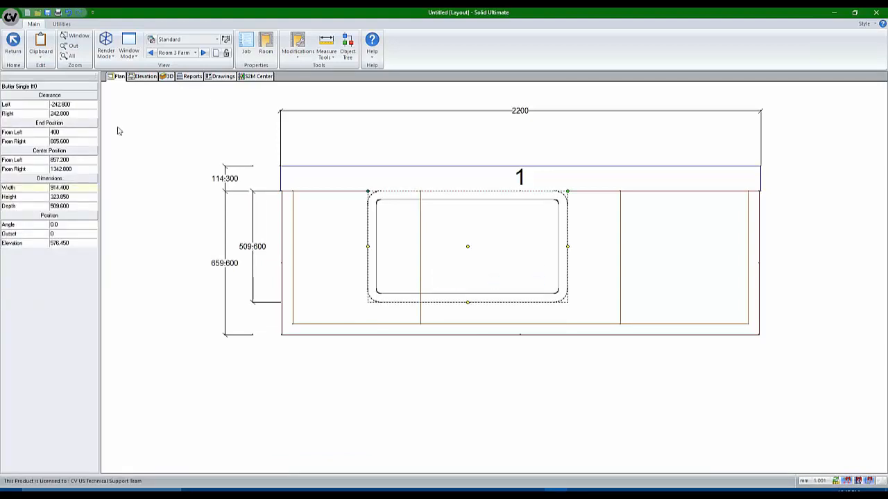
click(72, 114)
text(0)
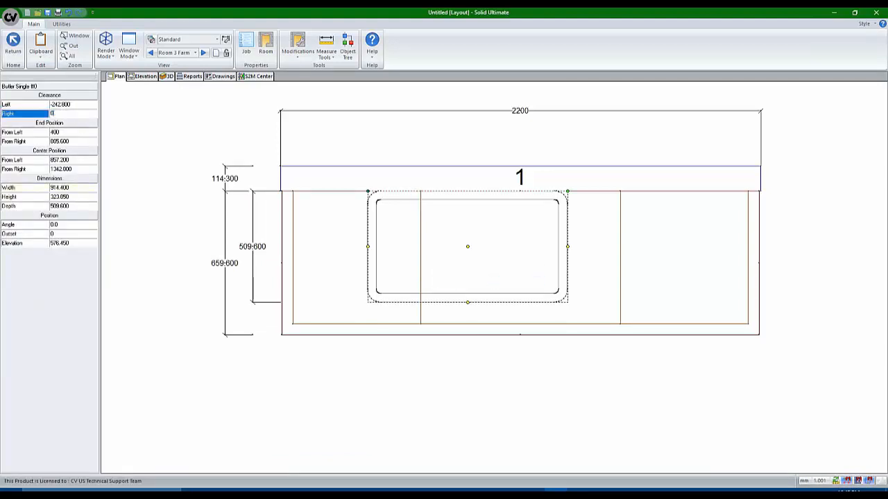
key(Return)
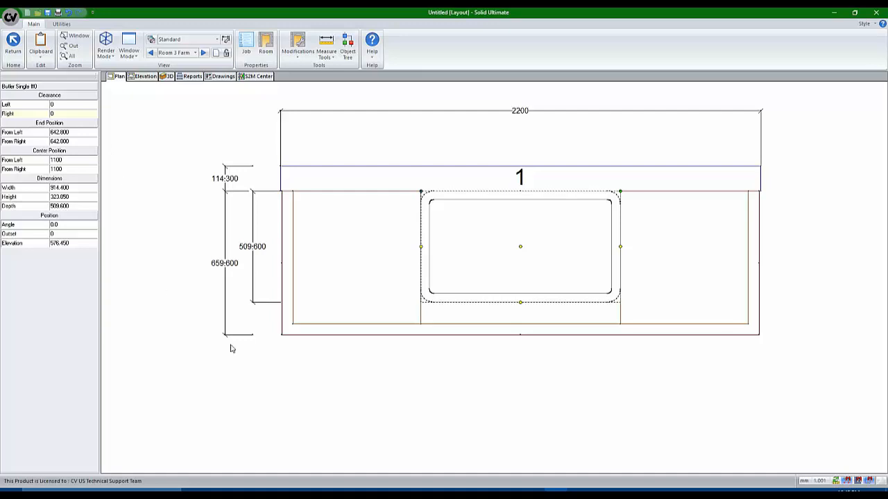
click(330, 415)
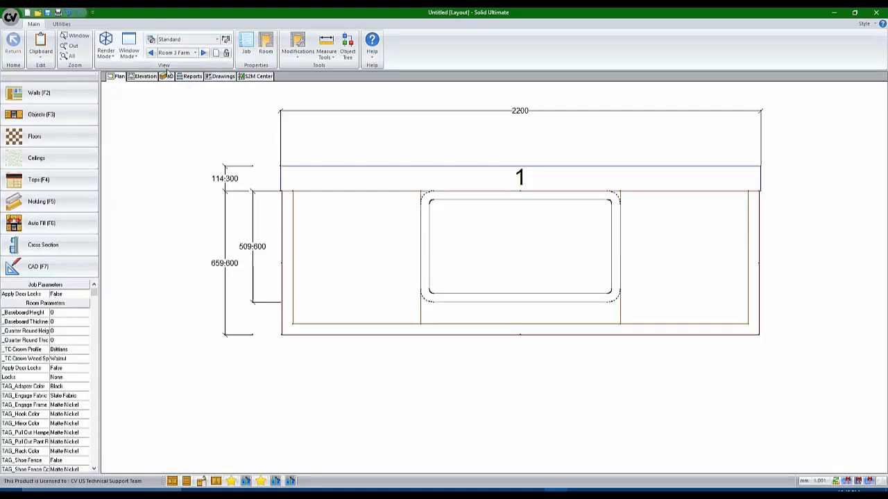
click(166, 76)
drag(533, 287, 495, 340)
scroll(513, 314, up, 5)
scroll(513, 317, up, 2)
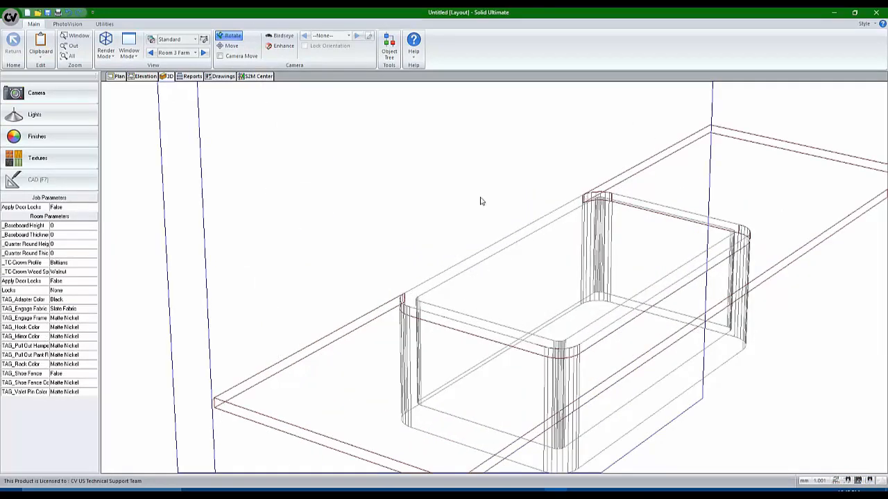
scroll(480, 240, down, 3)
scroll(478, 250, up, 4)
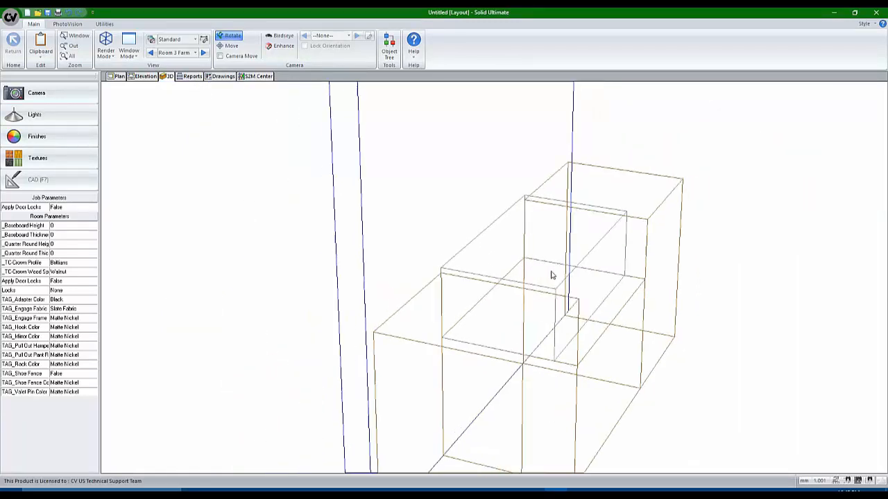
scroll(551, 275, down, 3)
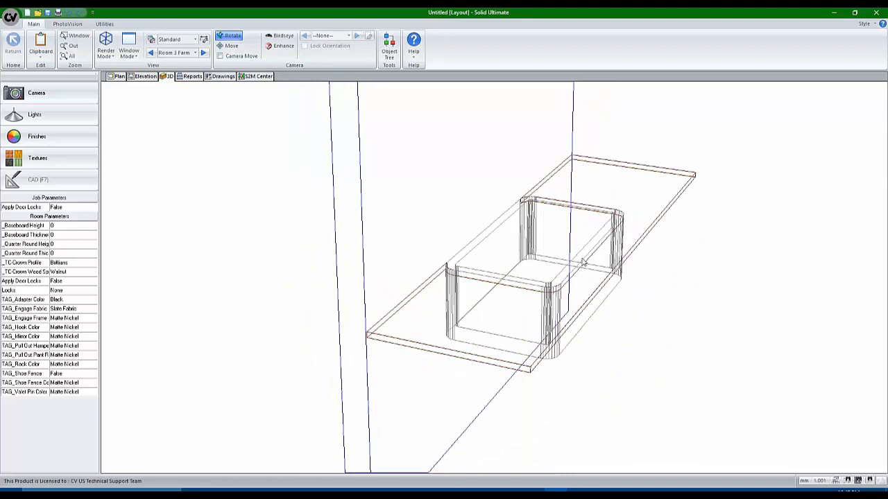
click(118, 77)
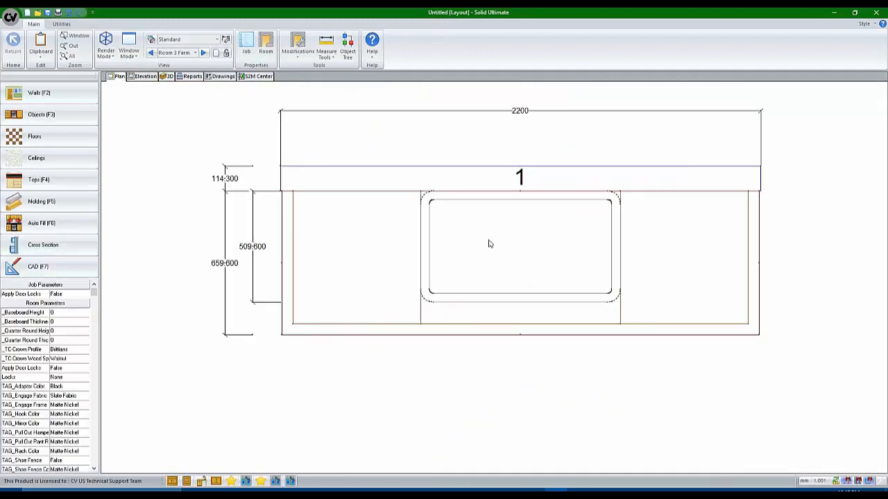
Select the Butler Single sink and set its Position offset from the wall to 150
click(488, 235)
click(495, 246)
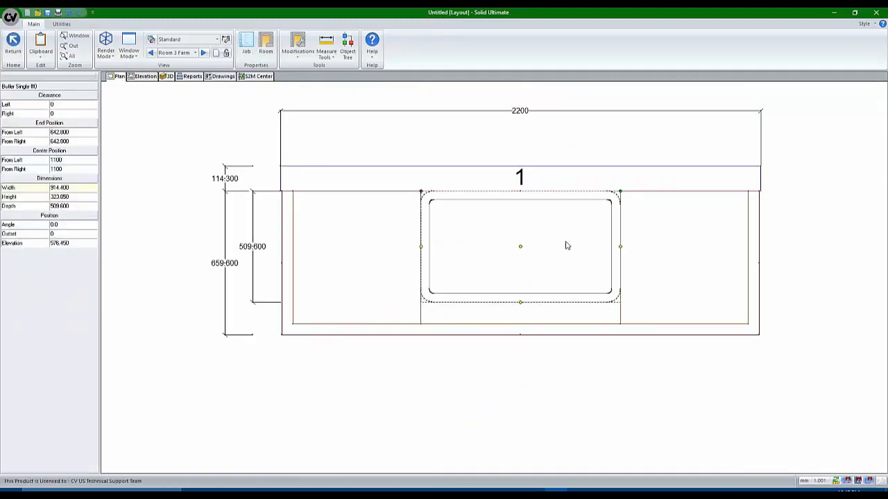
click(69, 233)
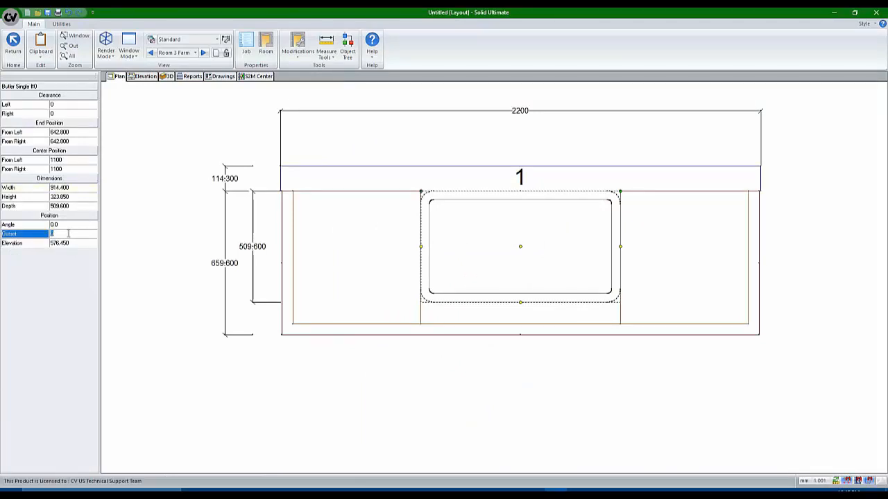
key(Return)
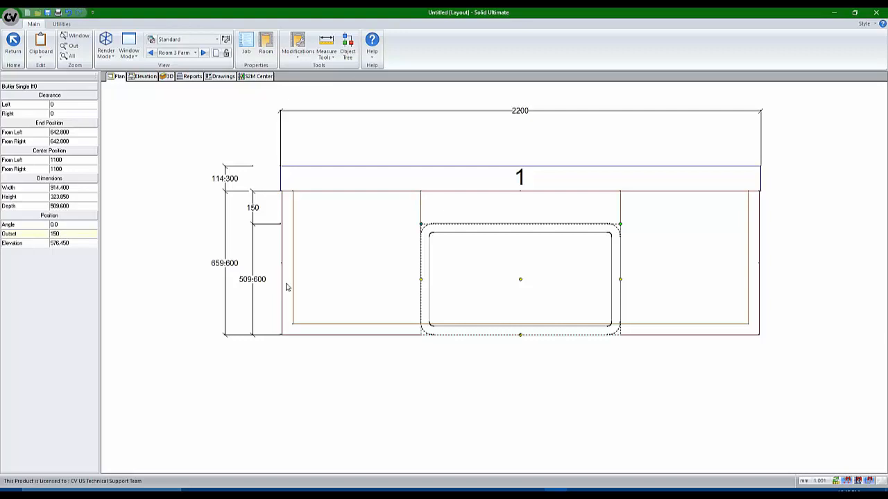
click(513, 415)
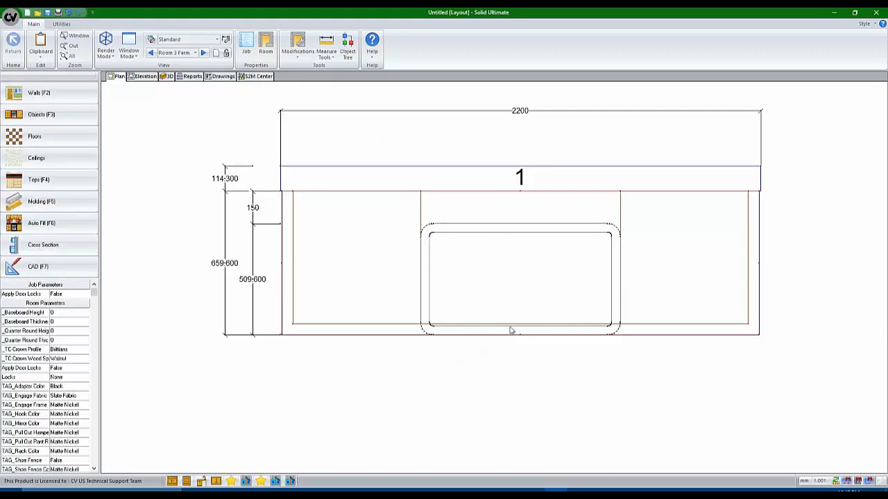
click(167, 76)
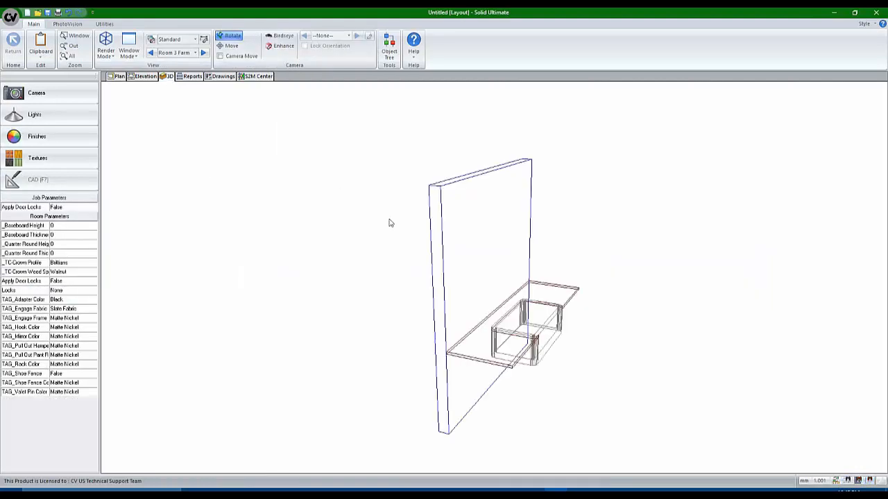
drag(493, 314, 472, 315)
scroll(546, 356, up, 5)
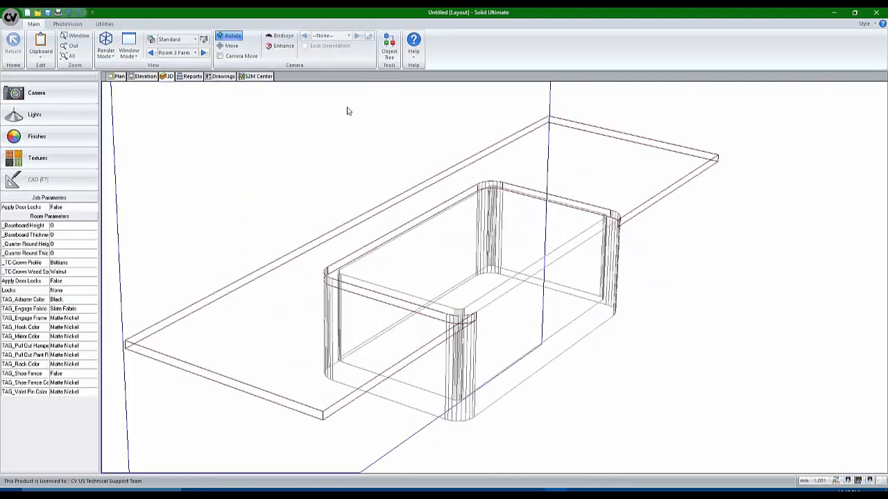
scroll(466, 345, up, 6)
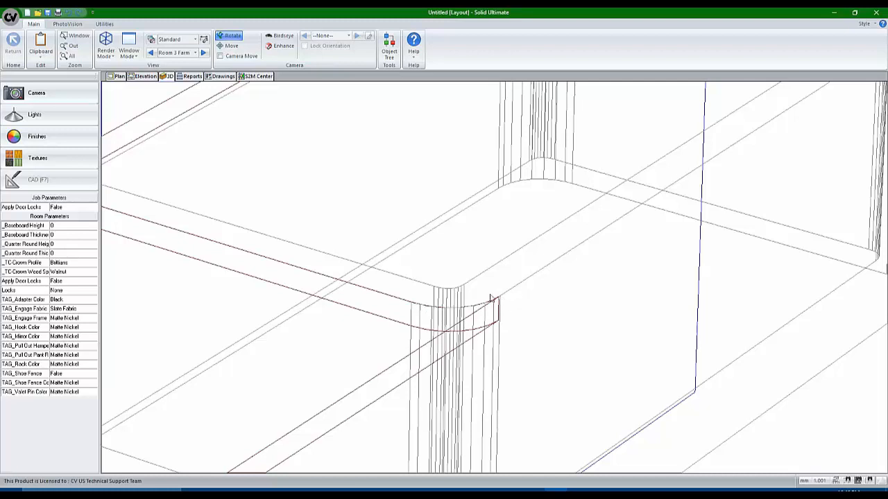
scroll(493, 301, down, 5)
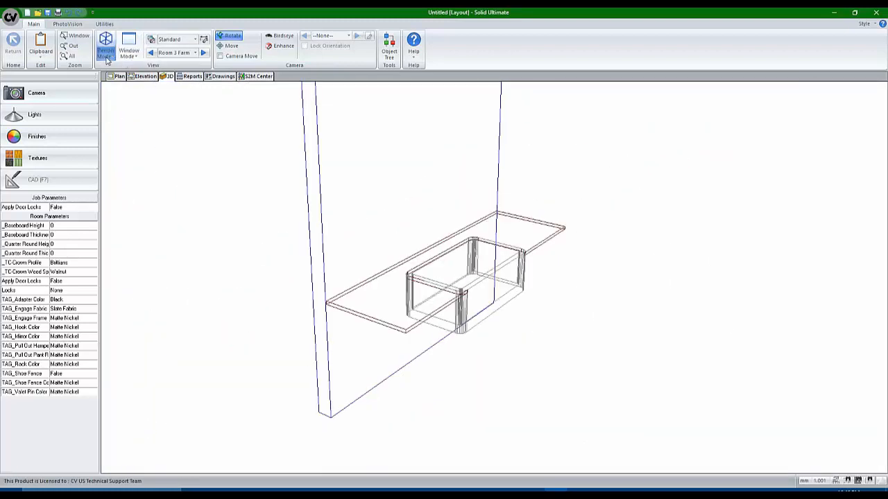
click(106, 47)
click(122, 93)
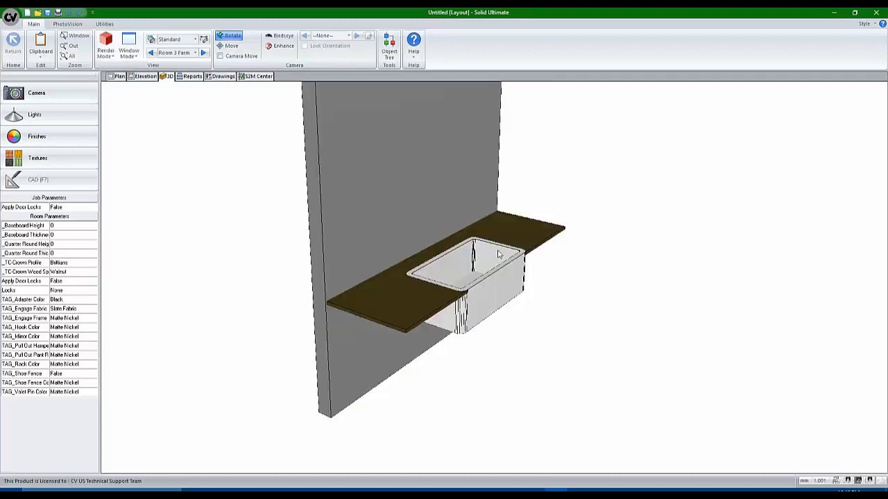
scroll(594, 285, up, 4)
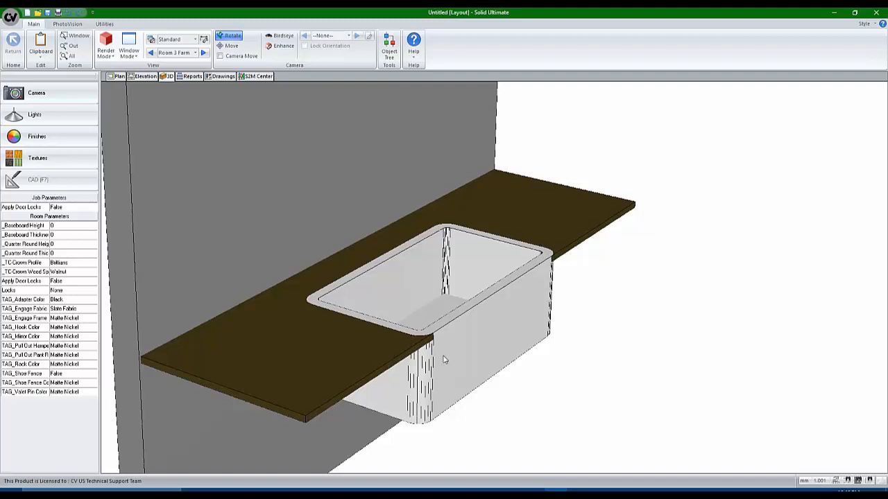
click(123, 77)
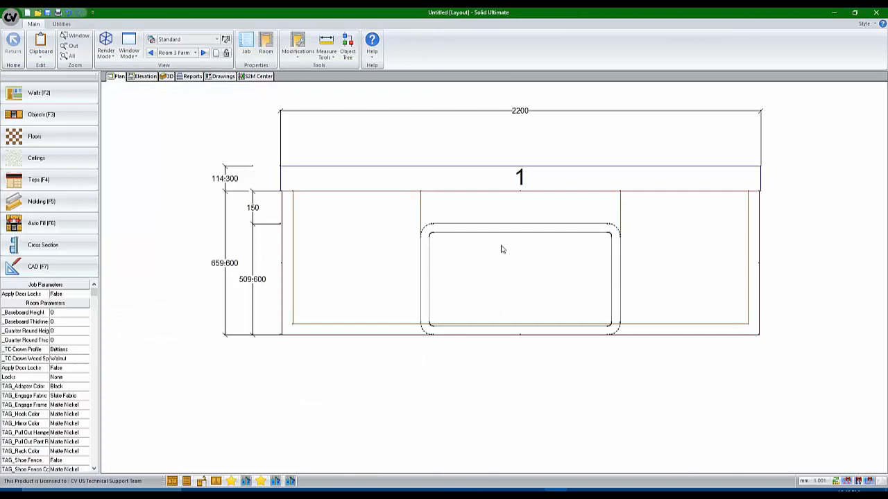
Select the Butler Single sink and open its assembly for editing
click(501, 247)
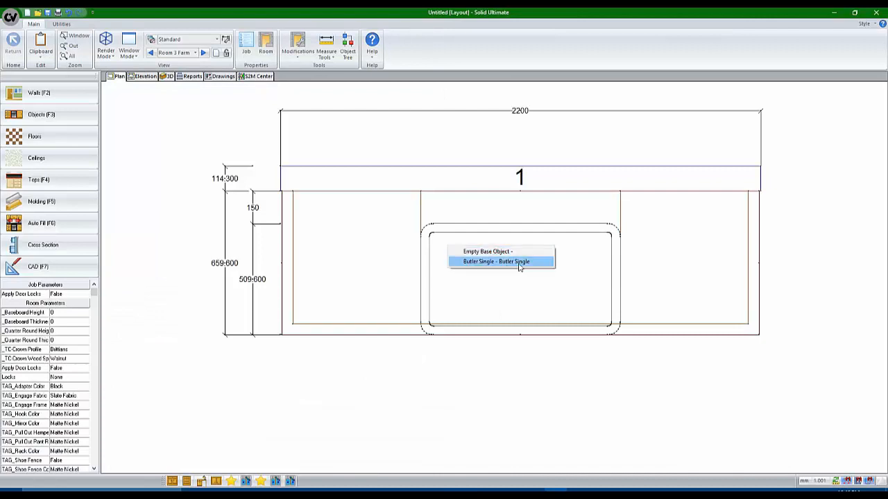
click(519, 263)
double_click(531, 267)
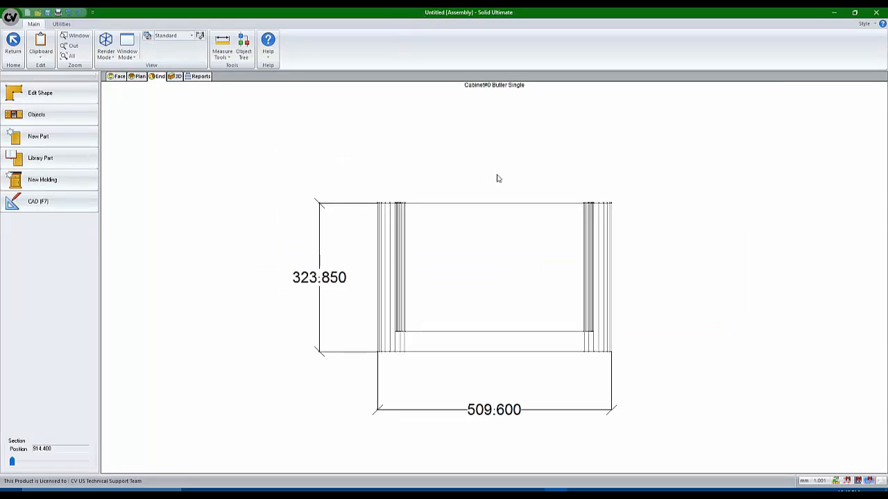
key(Escape)
right_click(514, 271)
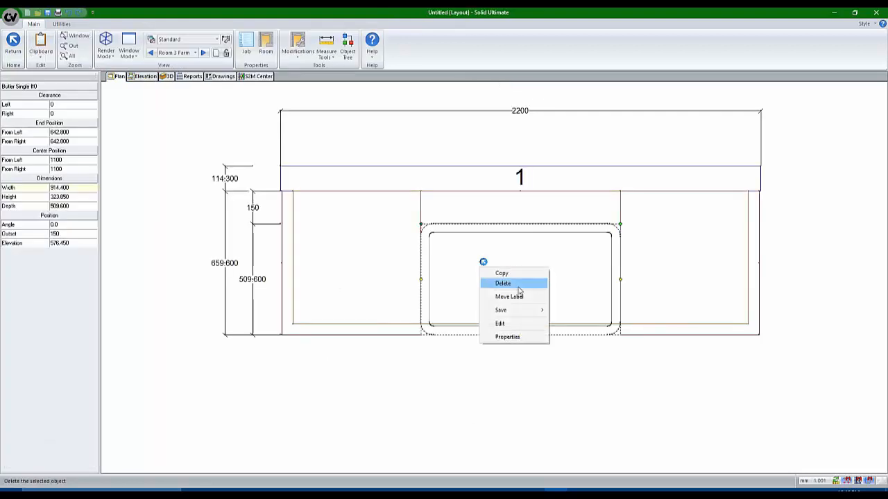
click(517, 323)
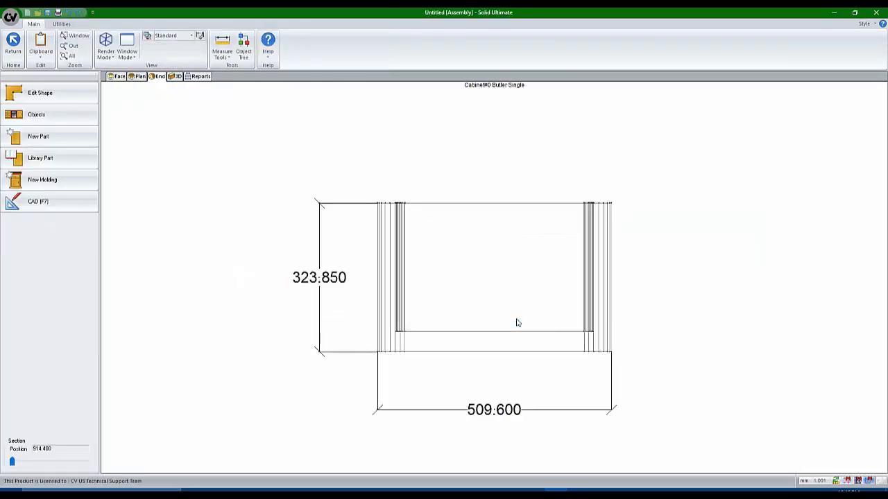
Set the Porcelain bowl's In/Out (Z) position to 50
click(174, 76)
drag(245, 190, 393, 335)
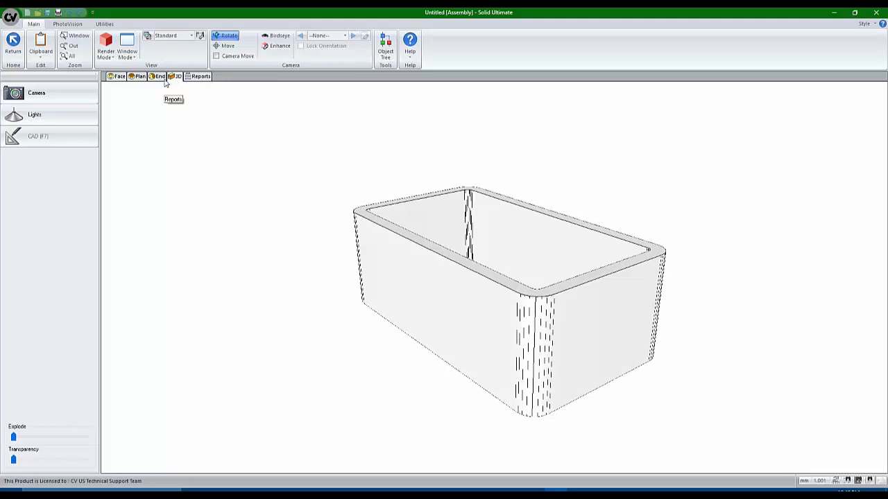
click(161, 77)
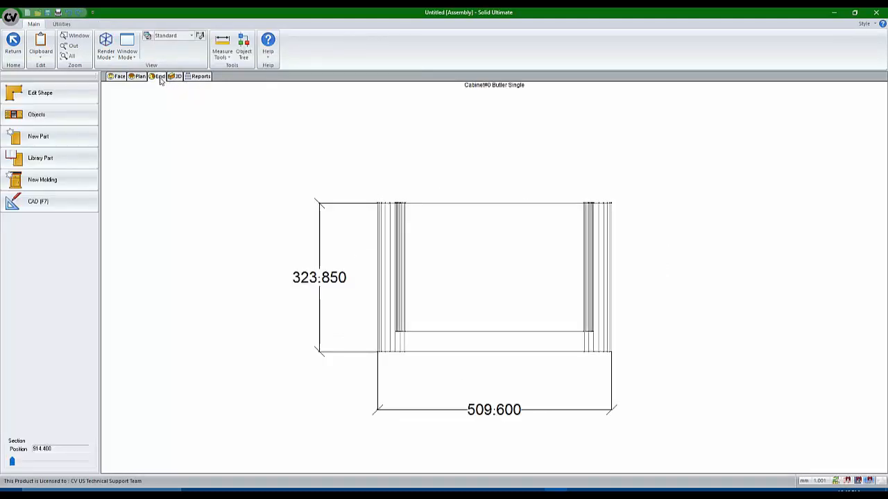
click(453, 261)
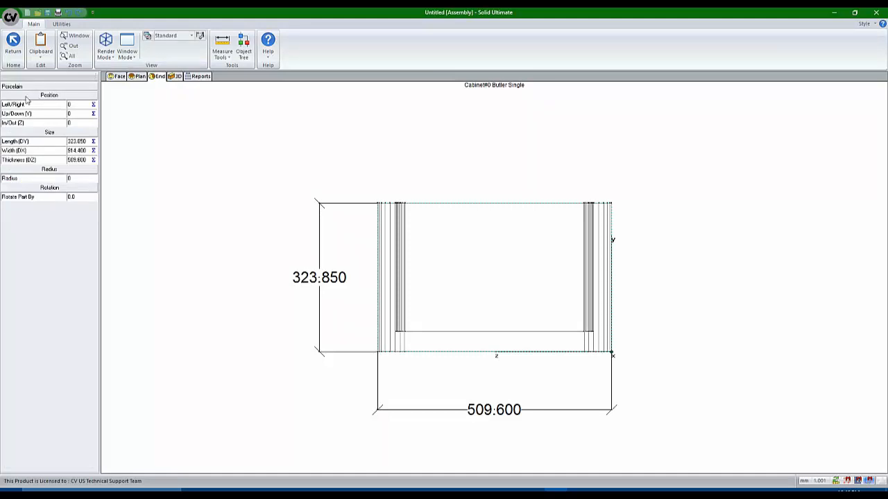
click(81, 122)
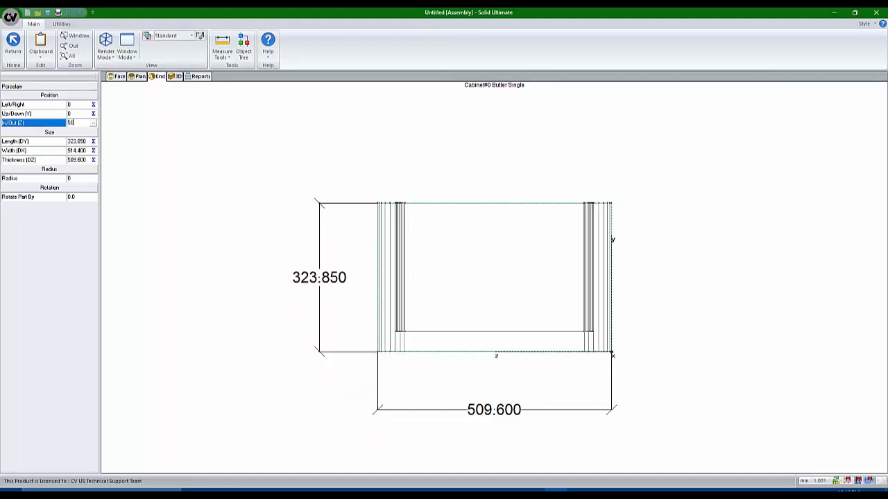
text(50)
key(Return)
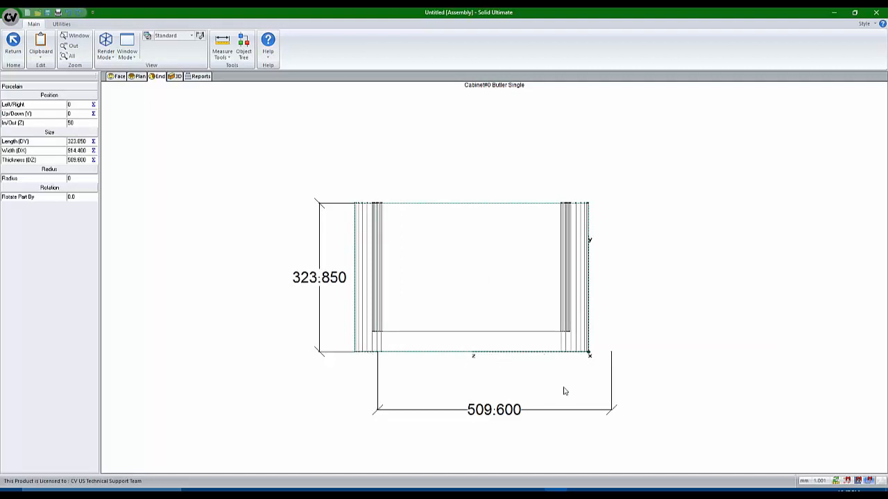
click(310, 386)
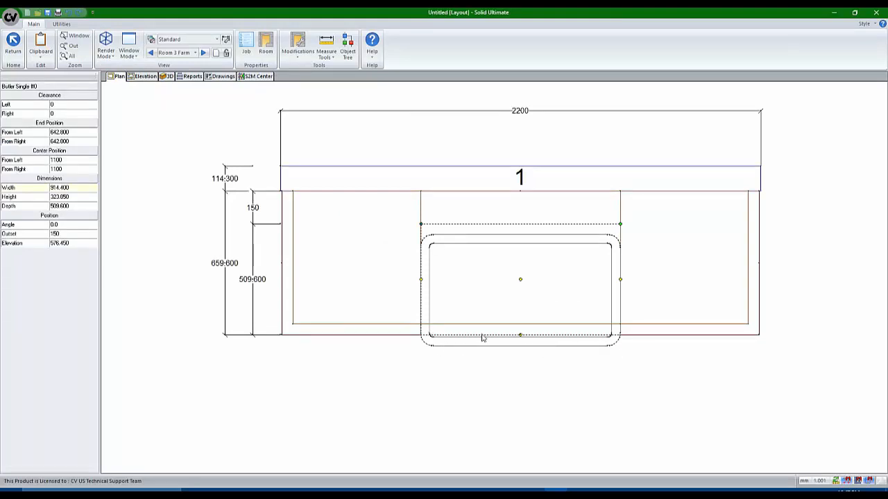
In the Butler Single sink's Cutout properties, set Back and Front trim to 50
click(168, 77)
scroll(403, 255, up, 5)
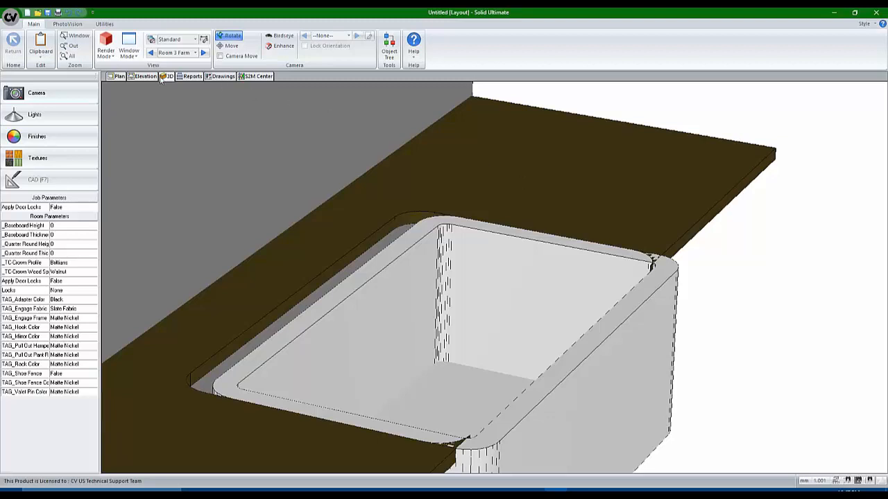
click(118, 77)
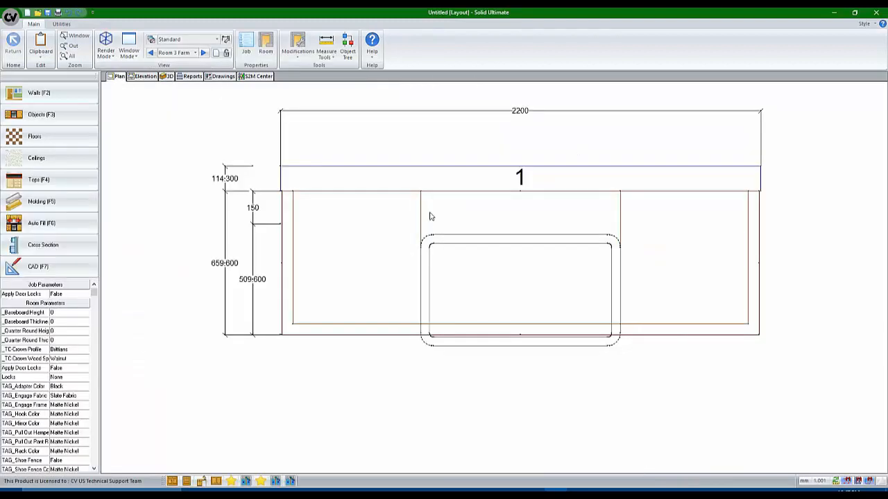
click(519, 282)
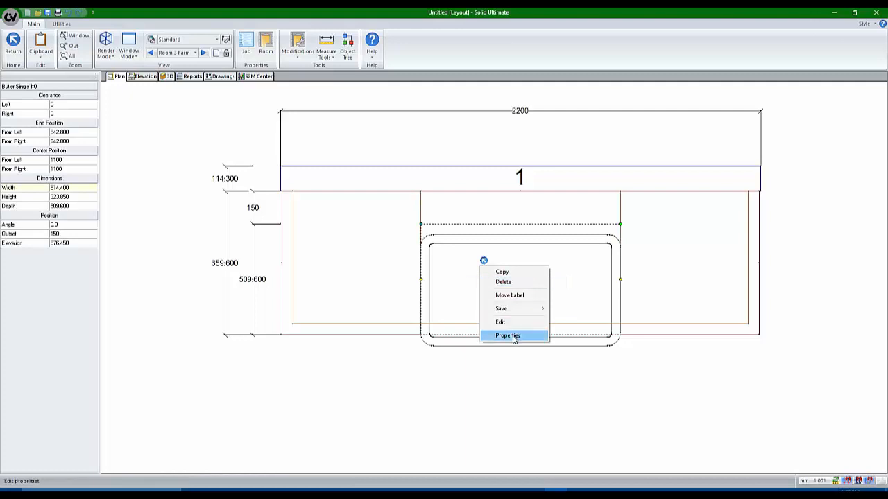
click(514, 337)
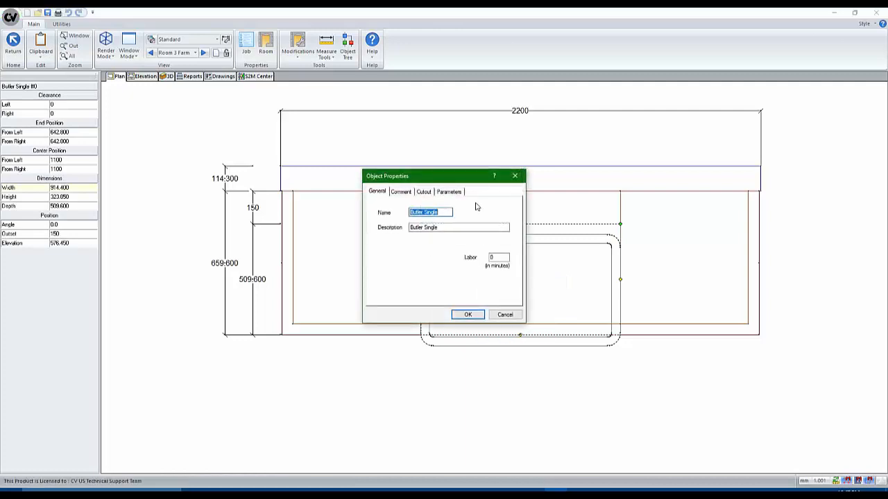
click(425, 192)
drag(424, 231, 319, 244)
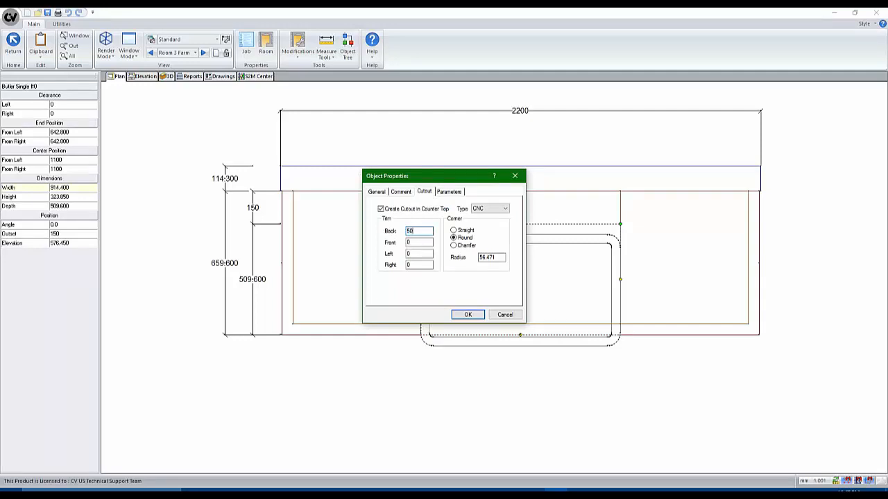
key(Tab)
text(50)
click(465, 315)
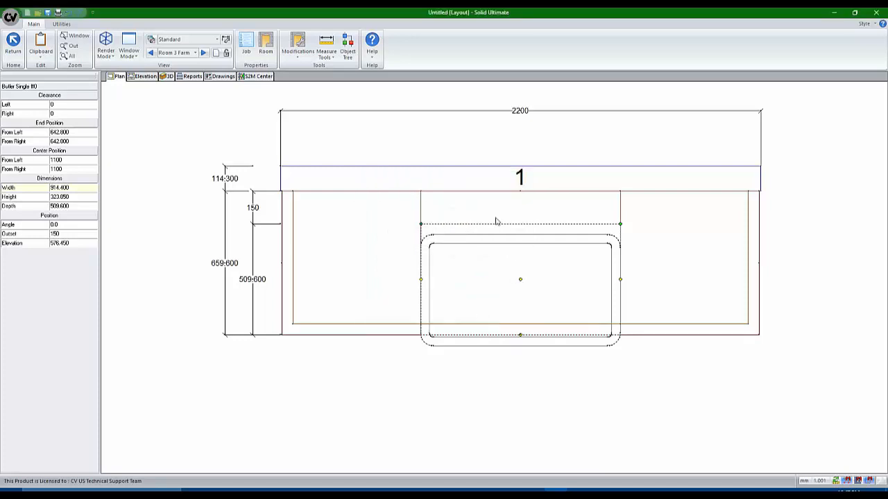
Zoom and orbit the 3D view to inspect the sink's trimmed countertop cutout
click(166, 76)
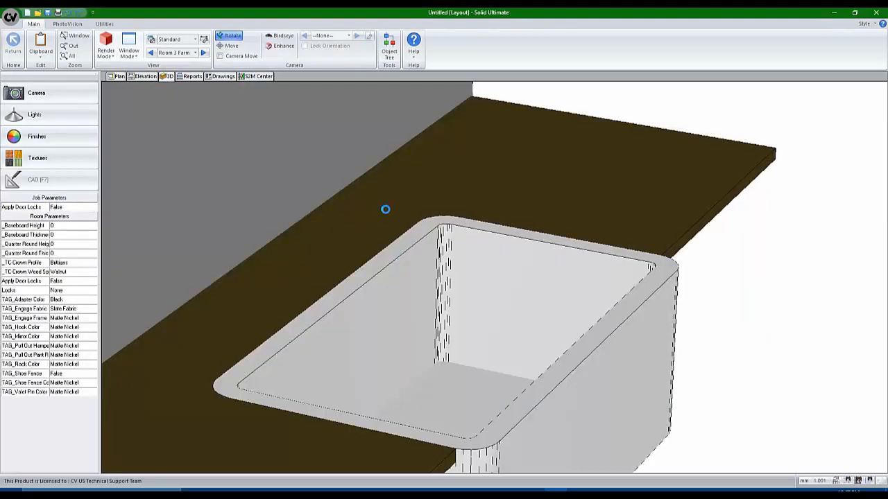
scroll(385, 209, down, 4)
scroll(447, 318, up, 2)
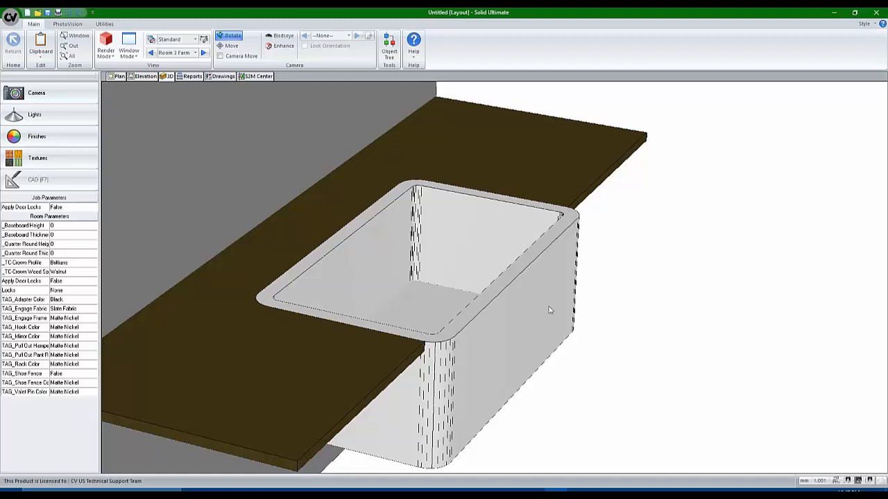
drag(547, 307, 490, 284)
drag(455, 219, 466, 252)
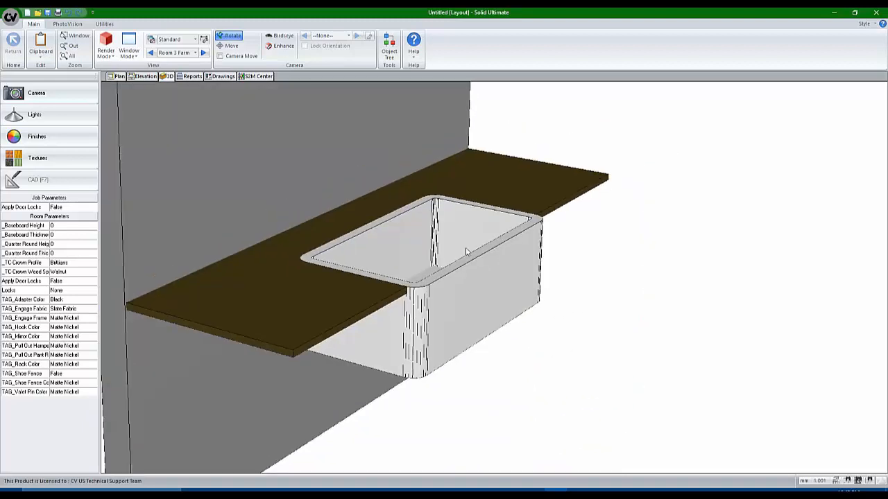
click(68, 24)
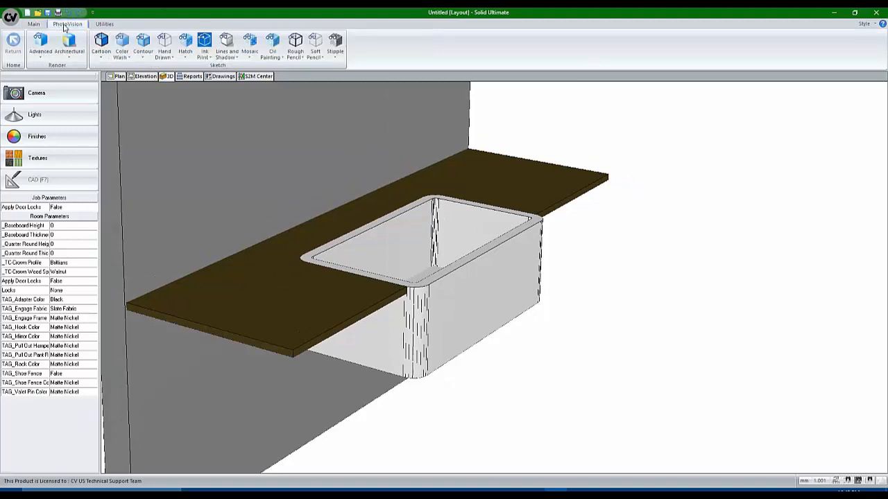
Run a PhotoVision Architectural render of the sink scene, then switch to PowerPoint
click(69, 61)
click(75, 96)
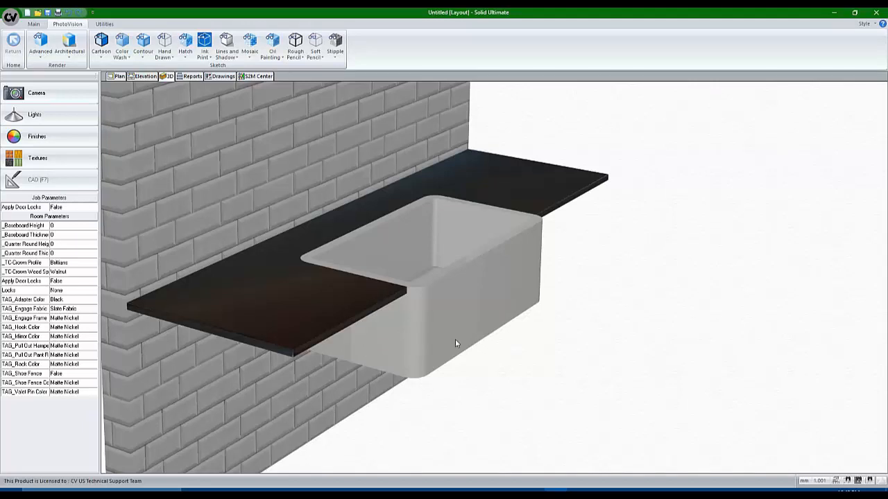
key(alt+Tab)
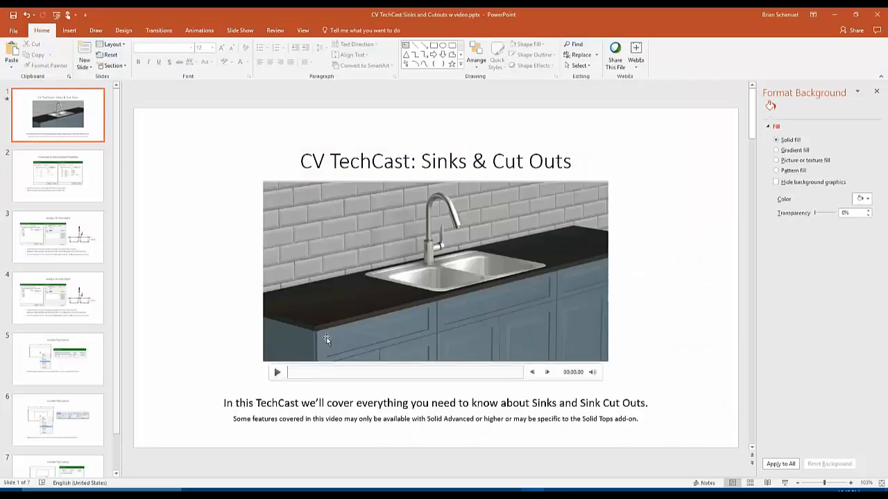
Play and skip ahead in the title-slide sink video, then minimize PowerPoint
click(277, 371)
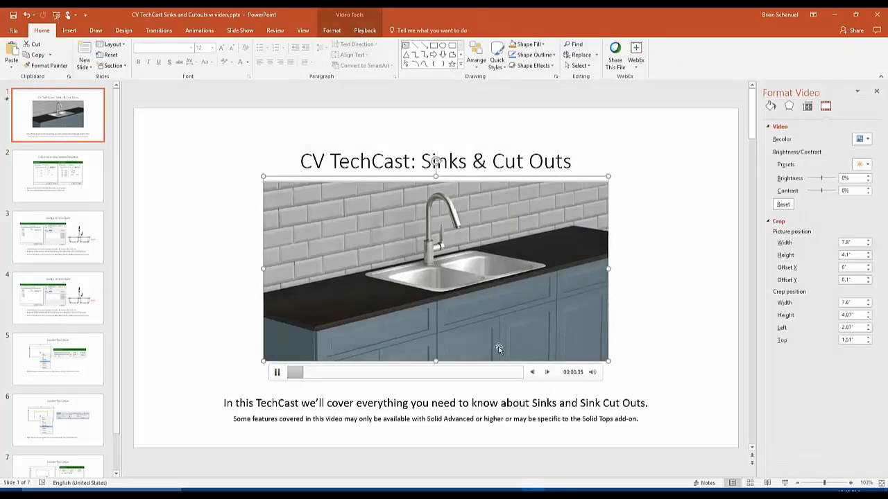
click(456, 373)
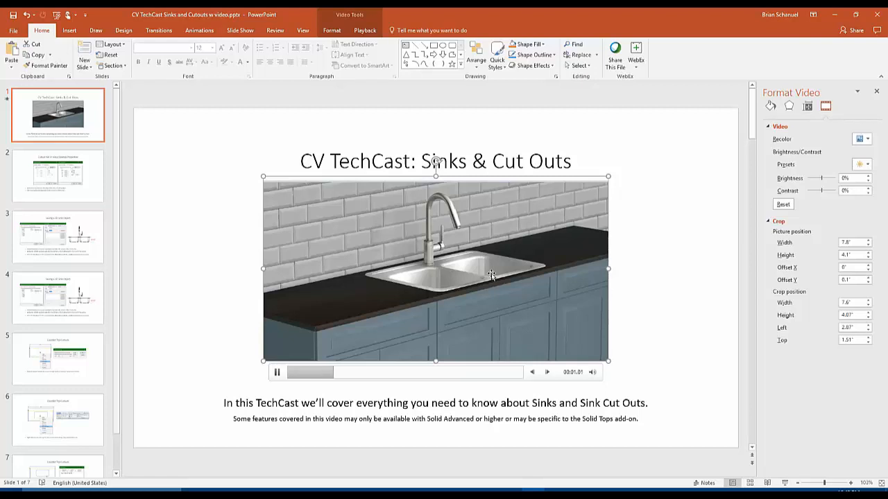
click(683, 174)
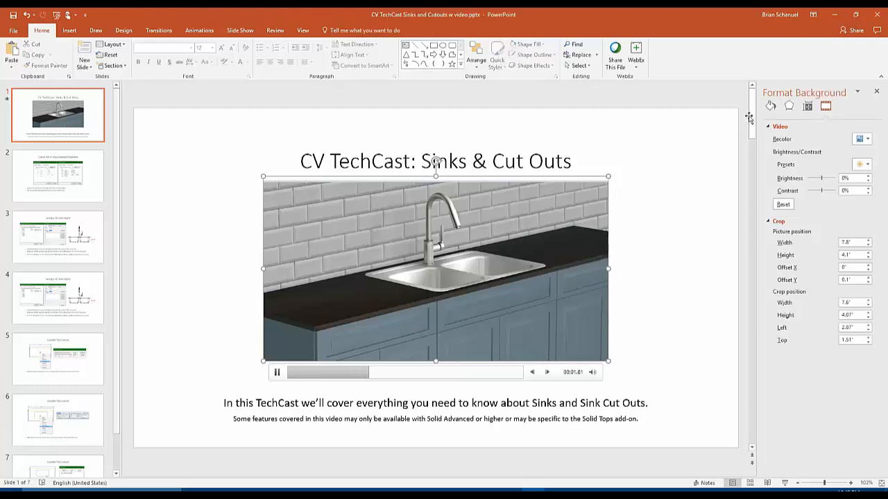
click(834, 14)
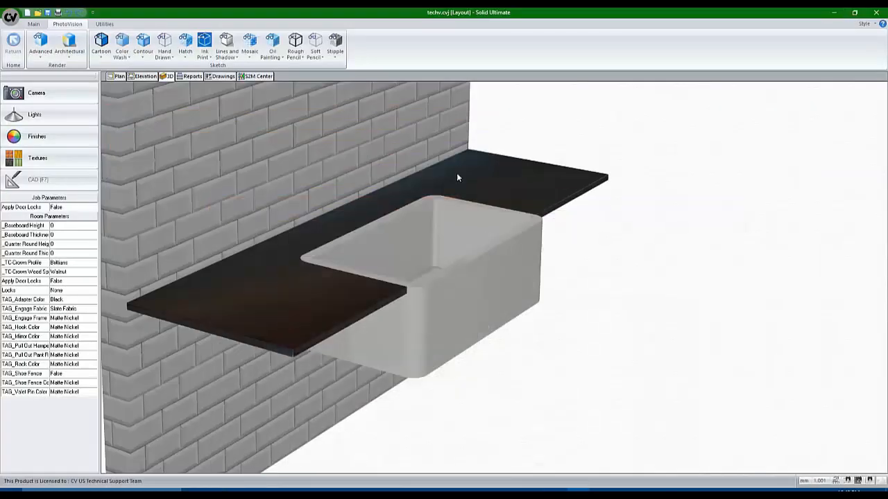
Switch the plan to the Room 4 Counter Top Sink room
click(116, 77)
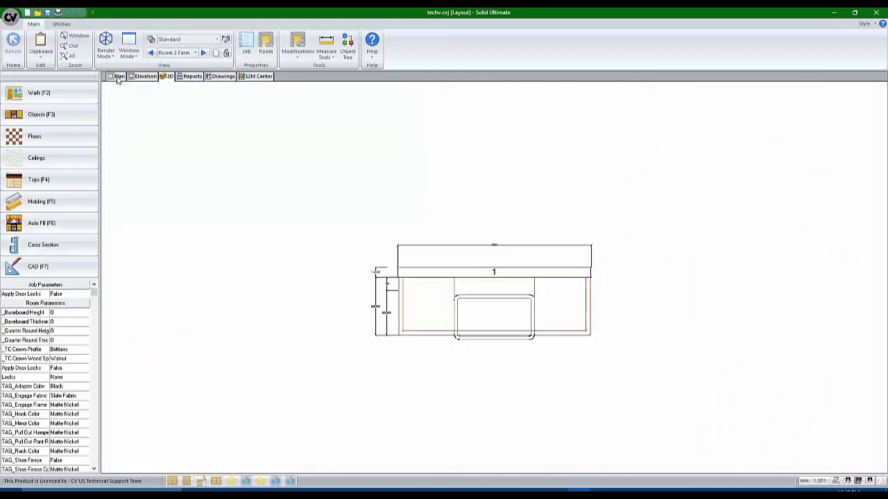
click(197, 53)
click(195, 53)
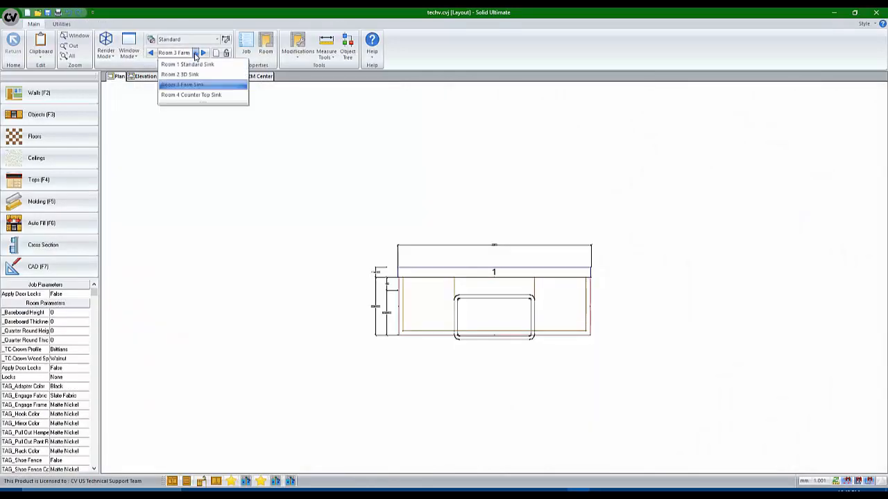
click(197, 95)
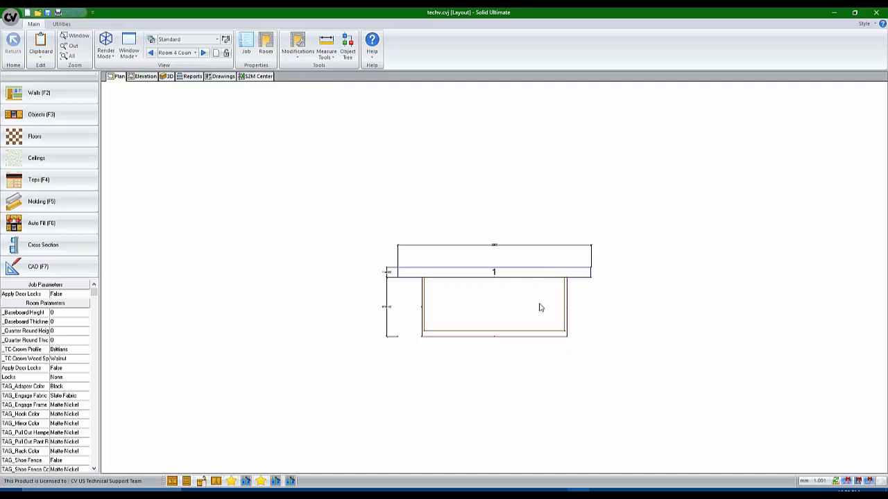
Delete the base cabinet, leaving the wall and countertop, and check it in 3D
right_click(501, 301)
click(524, 316)
click(168, 76)
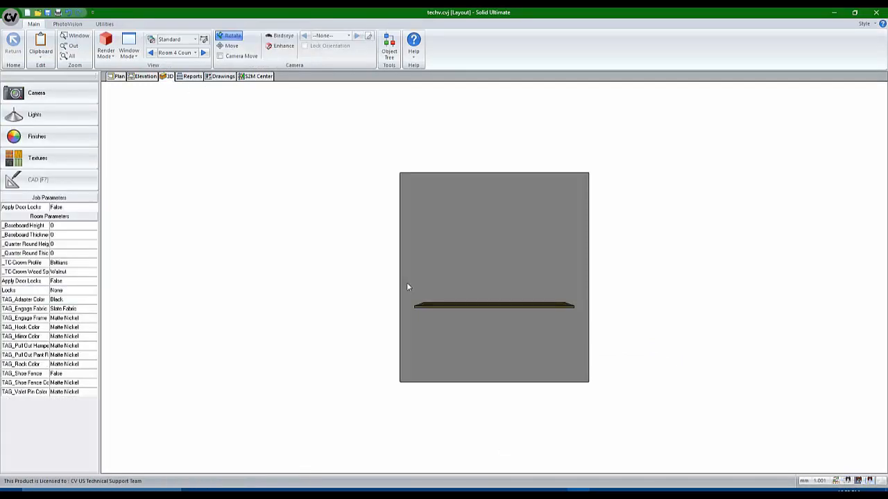
drag(406, 283, 572, 405)
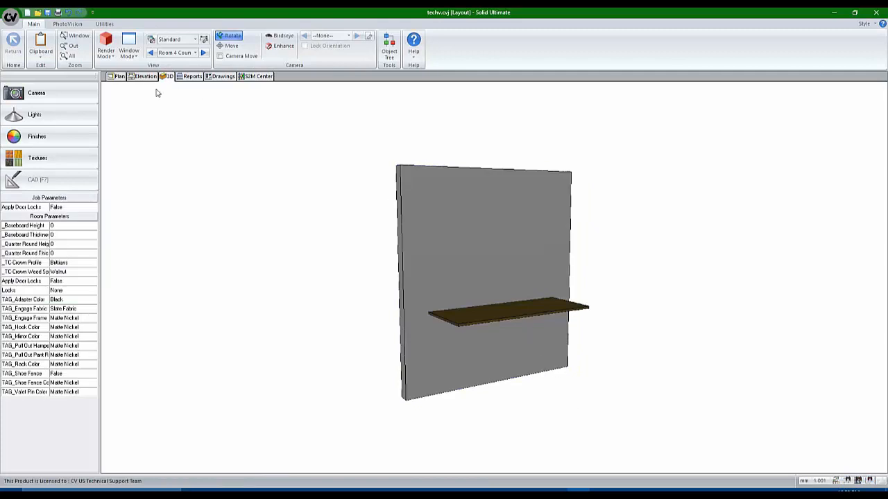
click(118, 77)
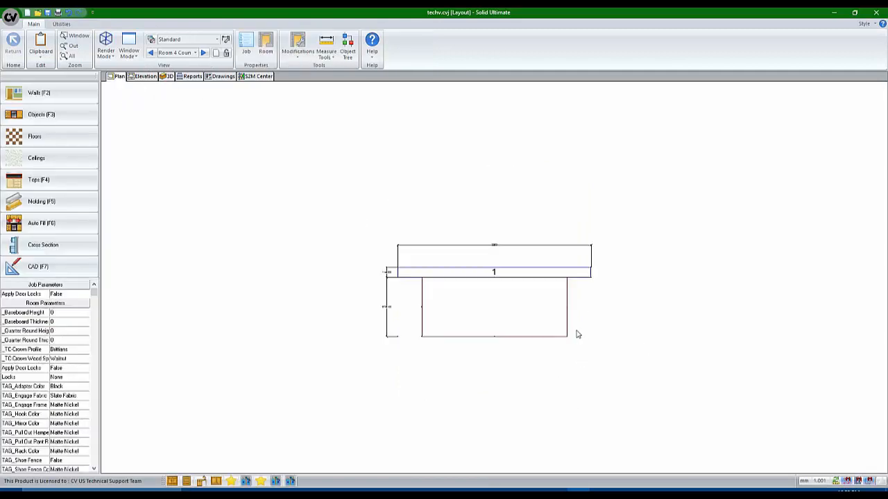
scroll(577, 335, up, 2)
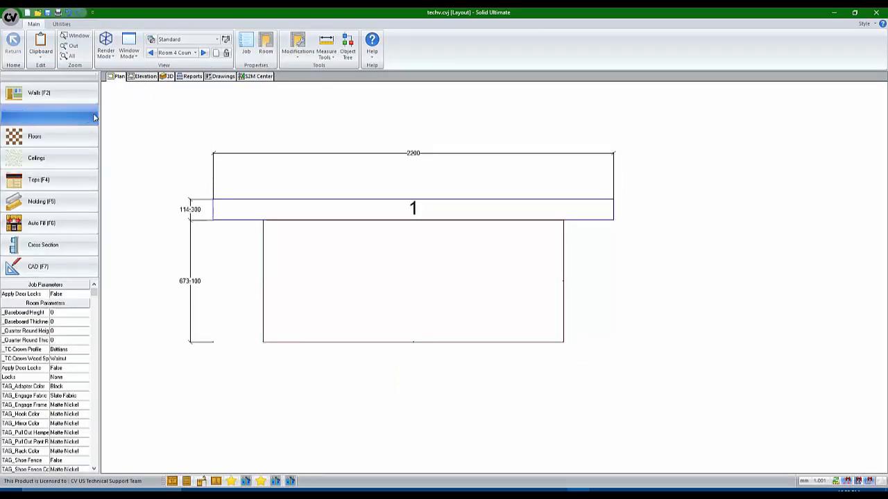
Add a 762 × 381 countertop cutout at 825.4 from the left and 355.6 from the back
click(30, 186)
right_click(350, 265)
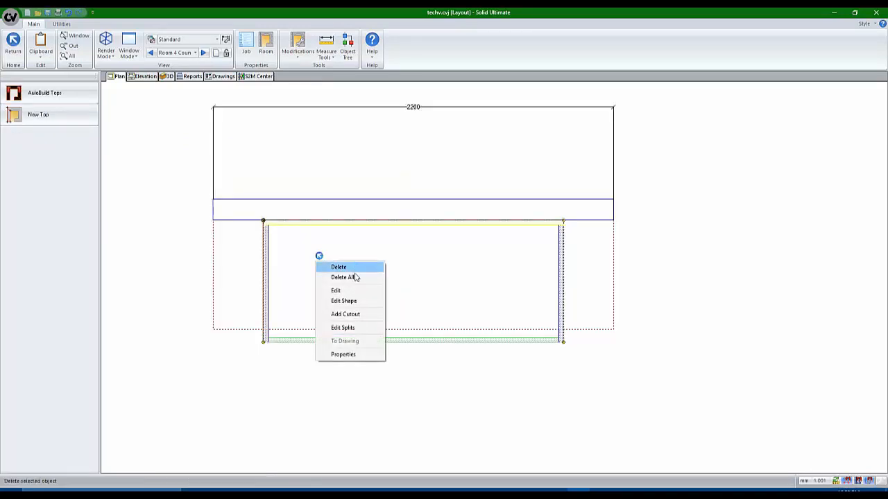
click(351, 315)
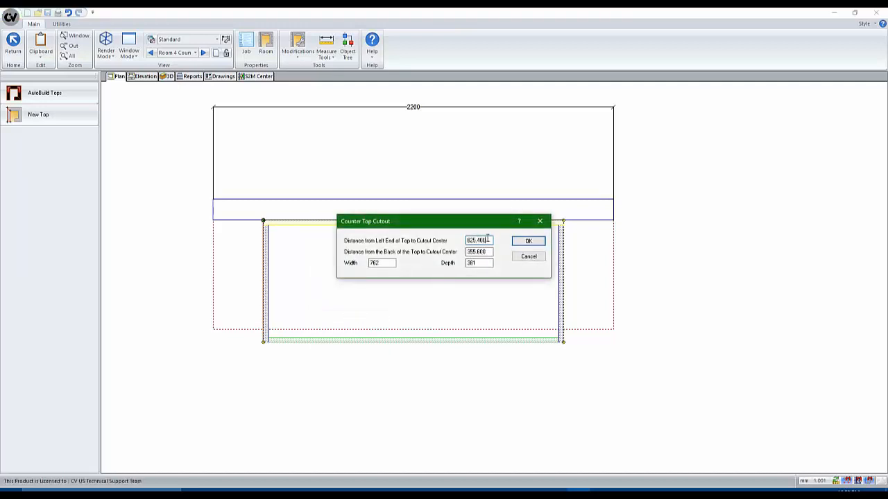
drag(488, 240, 342, 254)
click(525, 241)
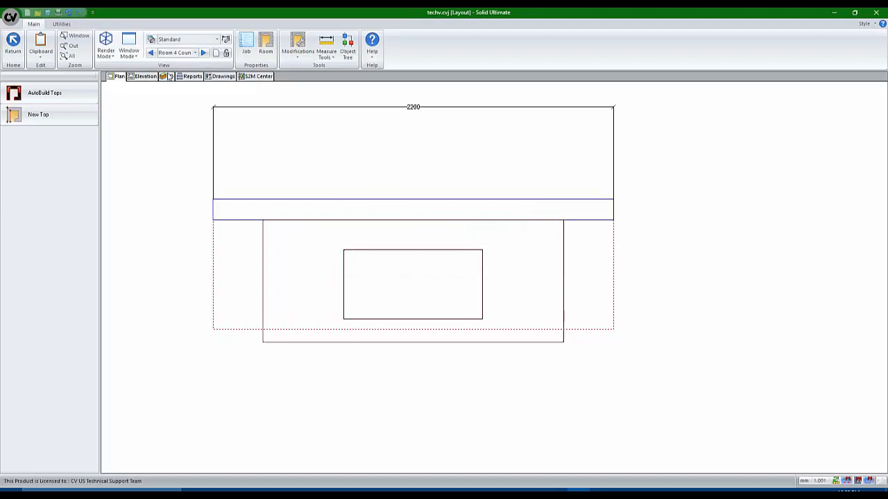
click(167, 77)
drag(275, 276, 464, 368)
scroll(510, 320, up, 5)
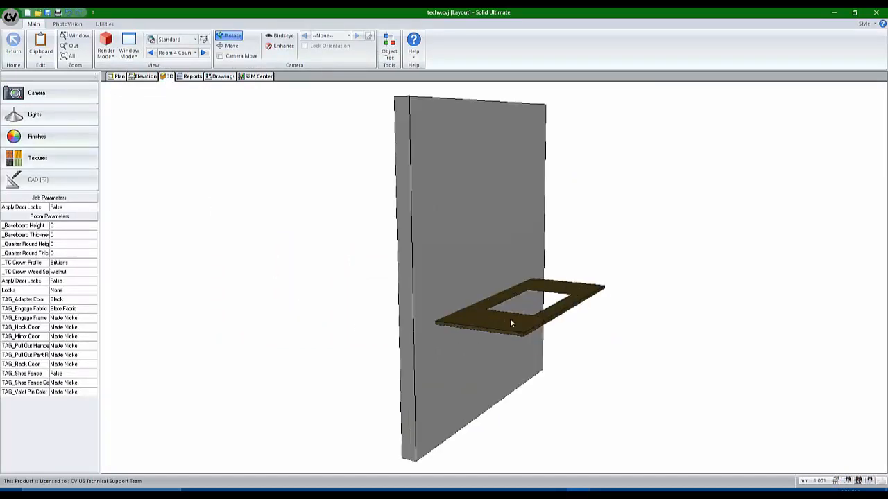
scroll(520, 299, down, 3)
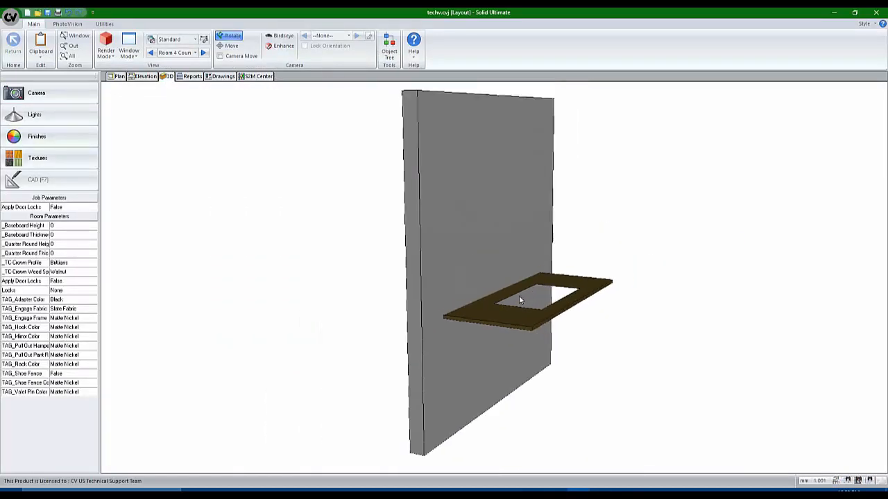
click(115, 76)
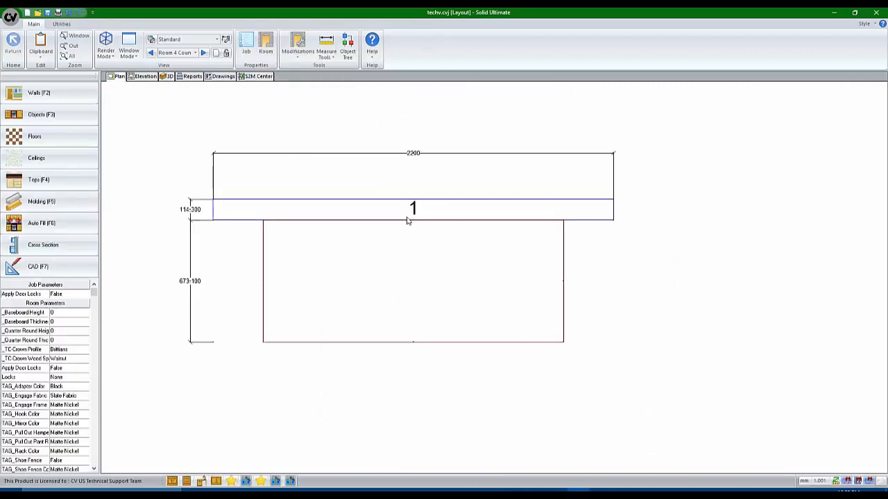
Open the countertop cutout for shape editing
click(61, 181)
right_click(336, 258)
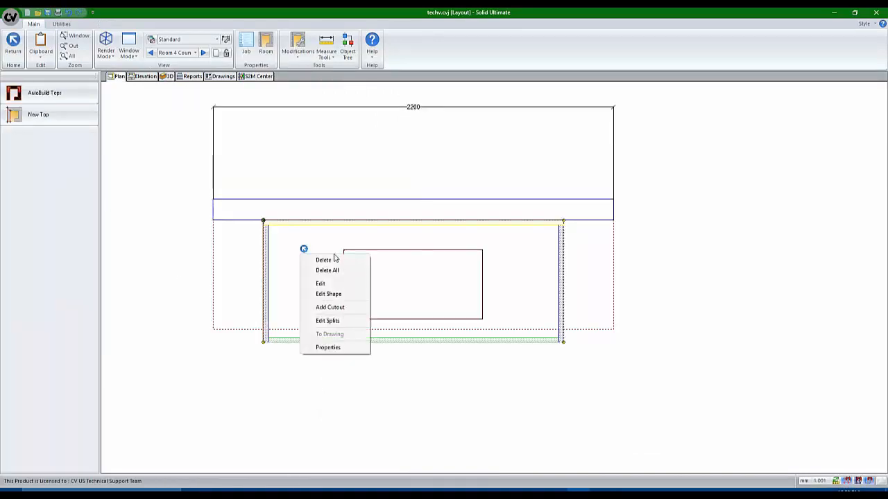
click(338, 307)
right_click(418, 290)
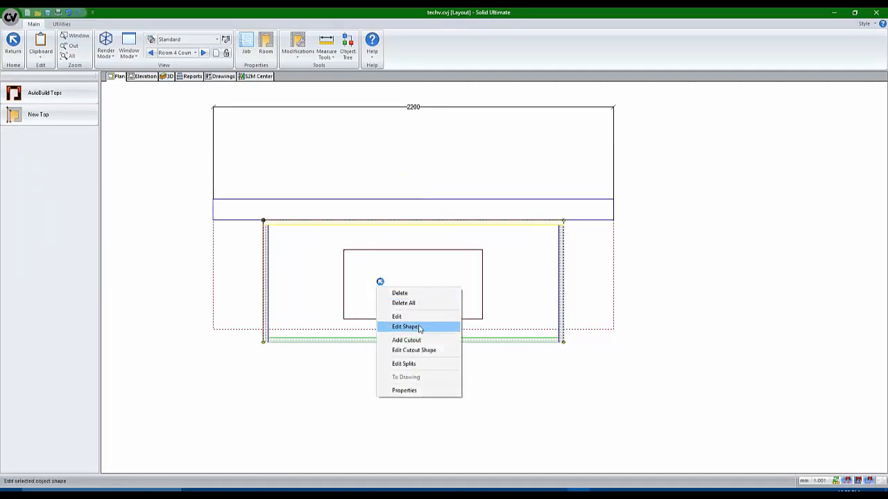
click(419, 350)
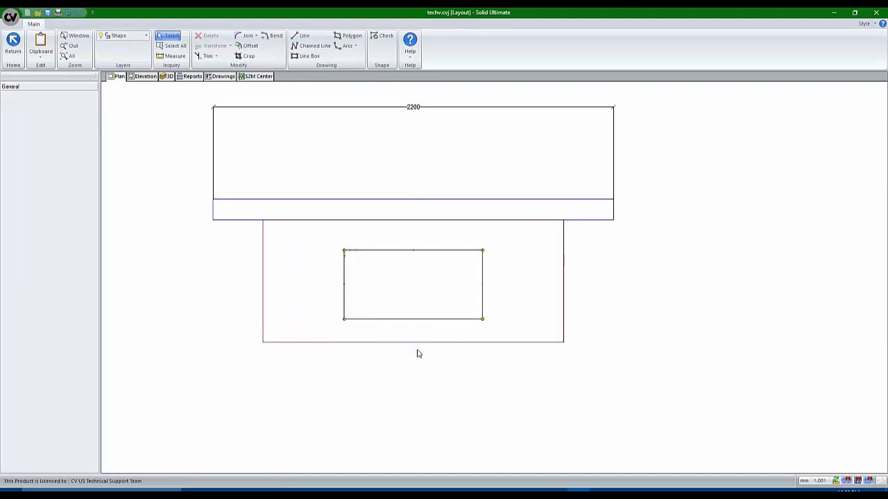
Fillet all four cutout corners with radius 80 and save the shape
click(245, 36)
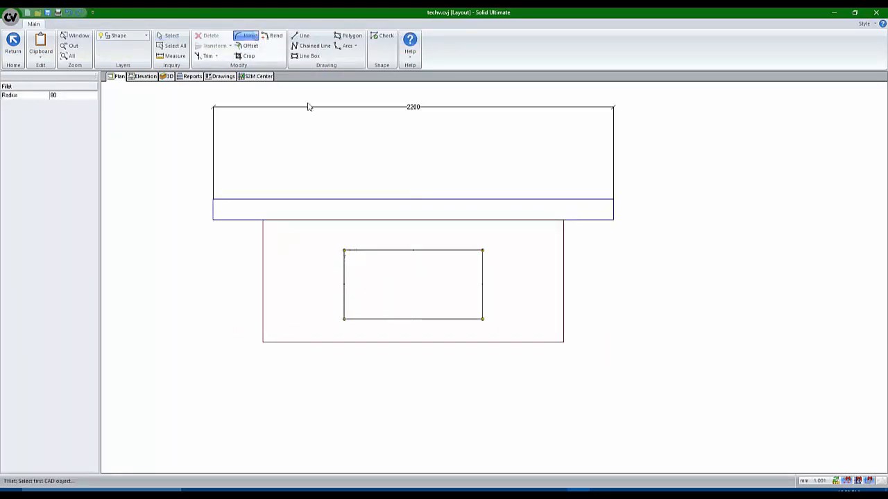
click(461, 251)
click(479, 261)
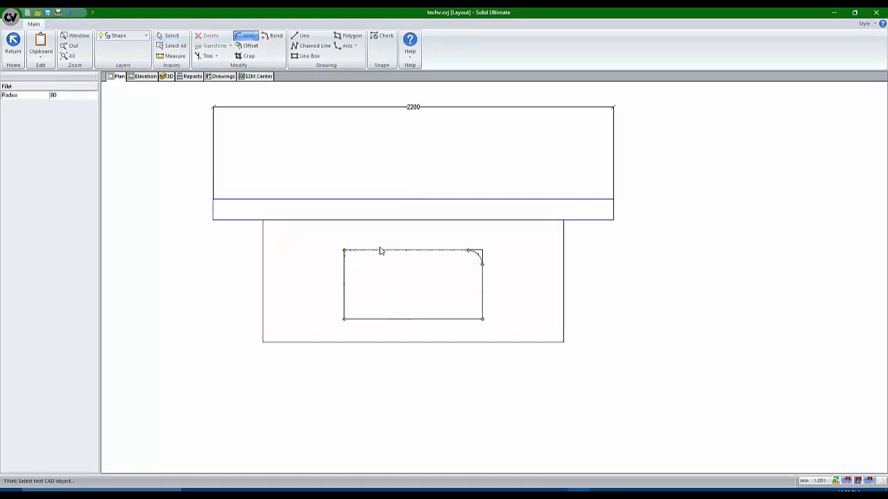
click(380, 251)
click(347, 272)
click(347, 307)
click(363, 319)
click(481, 310)
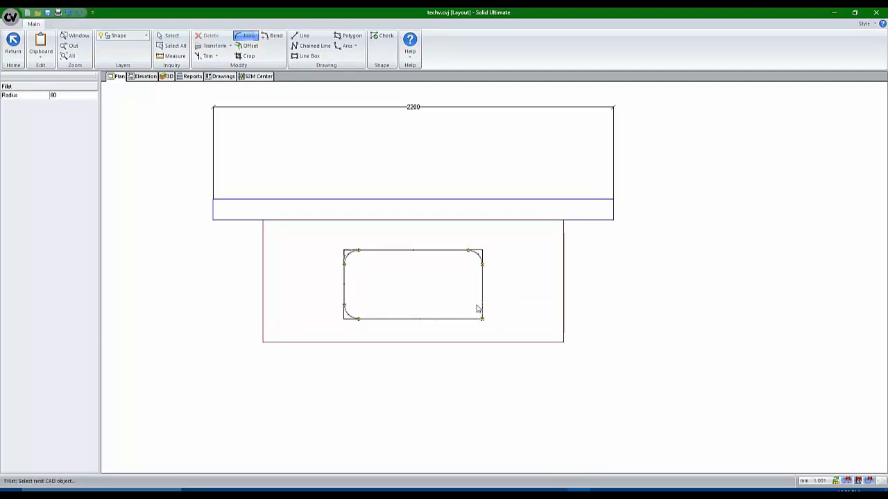
click(458, 319)
click(12, 43)
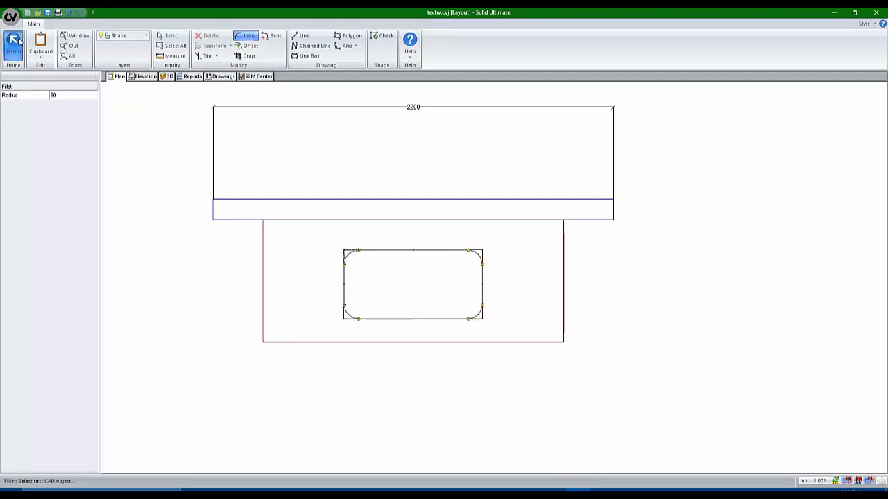
click(411, 272)
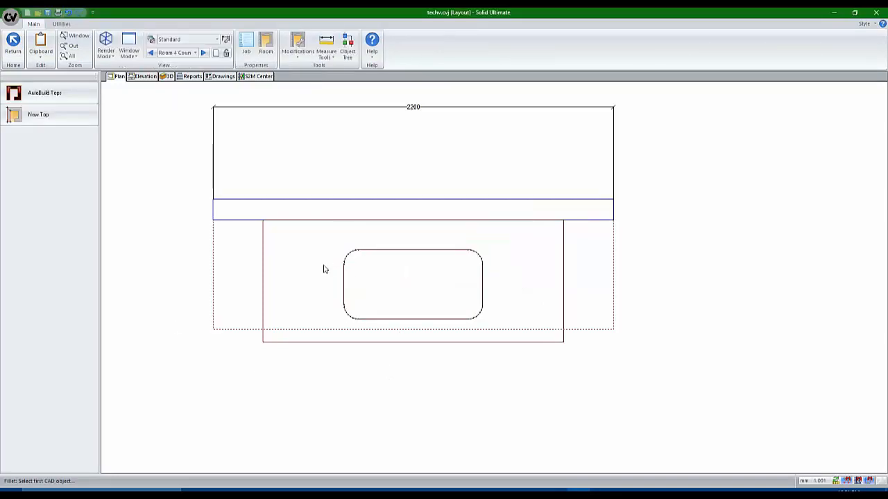
right_click(292, 253)
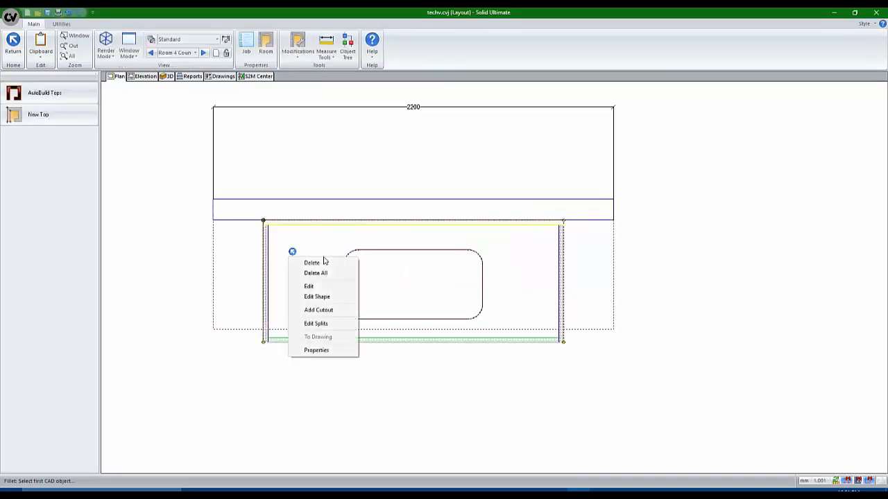
click(317, 311)
double_click(483, 240)
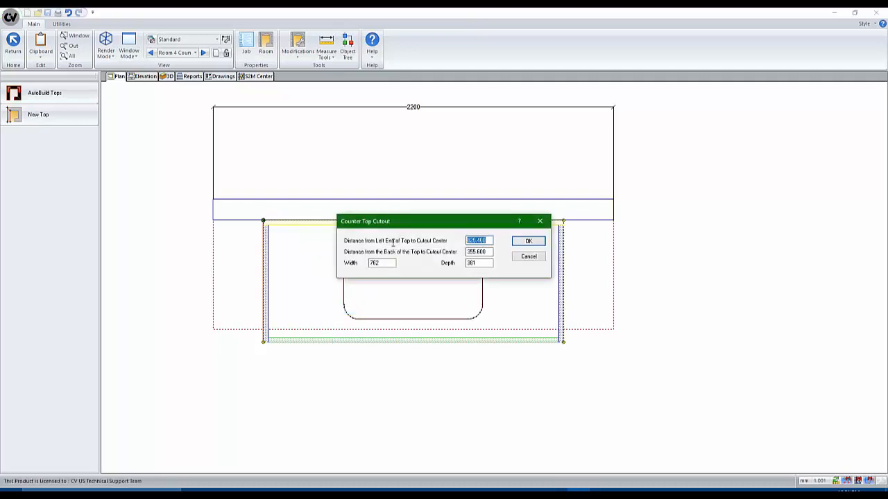
text(120)
text(250)
key(Tab)
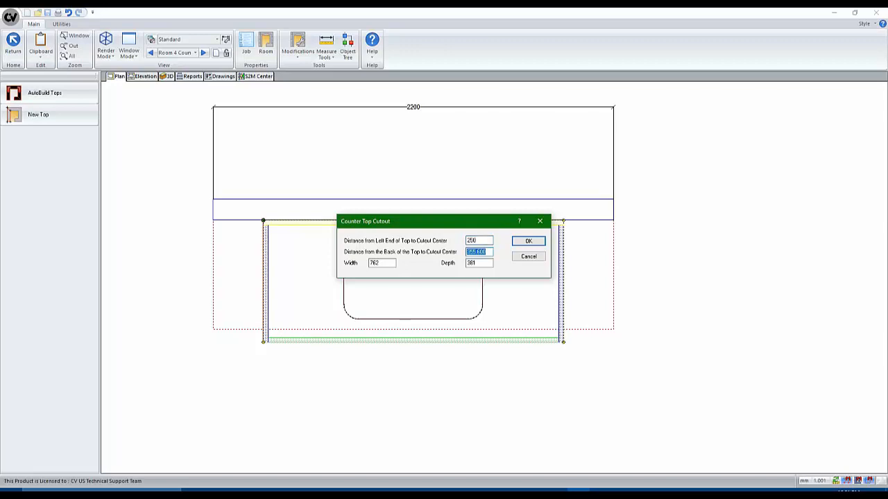
key(Tab)
key(shift+Left)
key(shift+Left)
key(shift+Left)
click(525, 242)
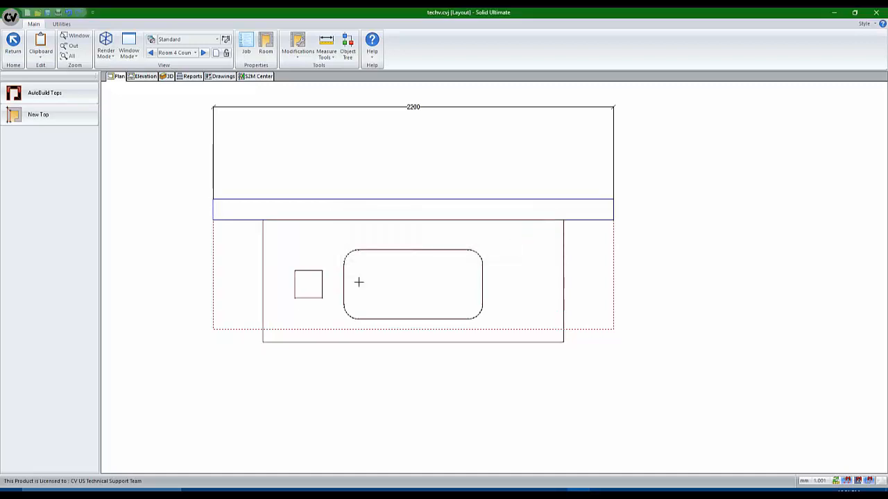
click(169, 78)
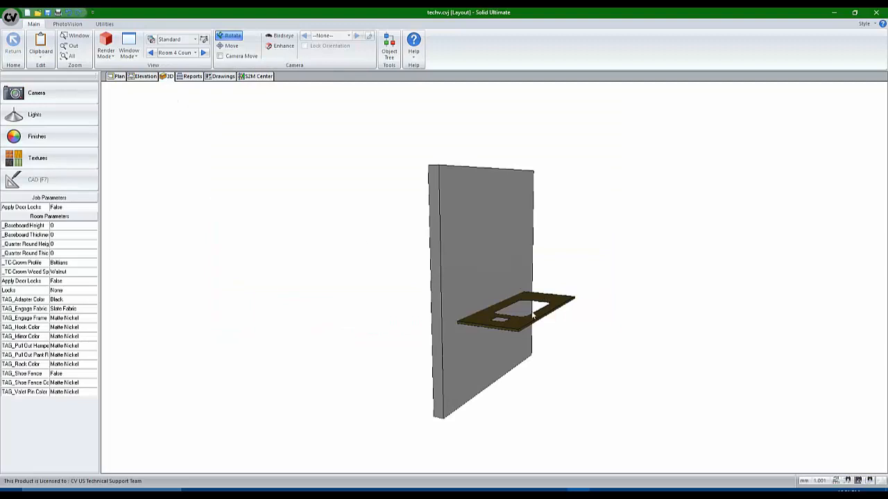
mouse_move(532, 314)
mouse_down()
mouse_move(331, 335)
mouse_move(482, 326)
mouse_up()
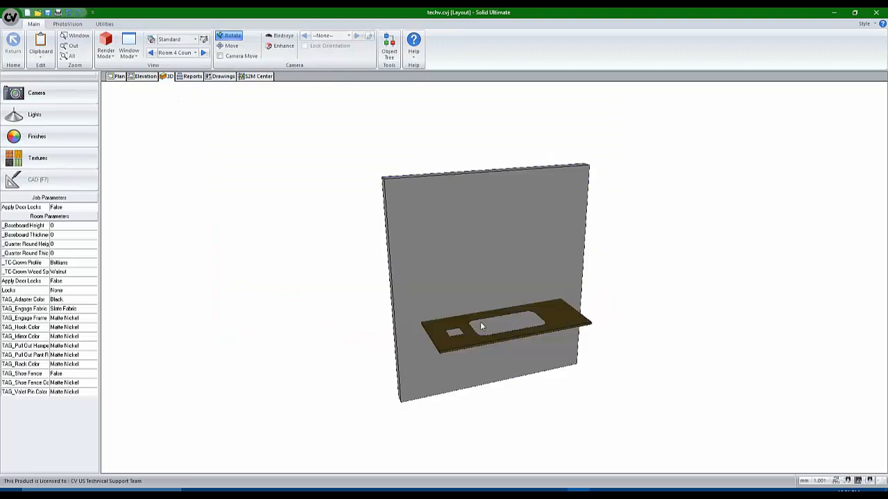
click(118, 77)
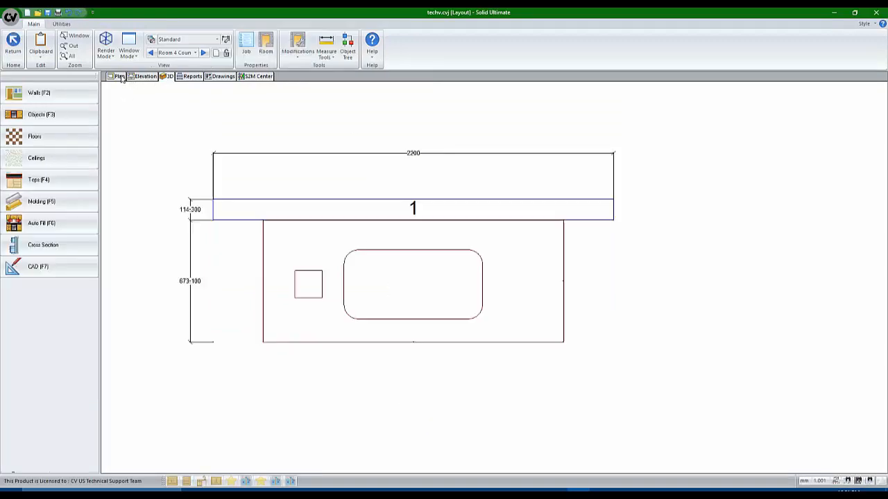
Remove the 762 × 381 cutout from the countertop's Cutouts list and verify it in 3D
click(59, 181)
right_click(362, 247)
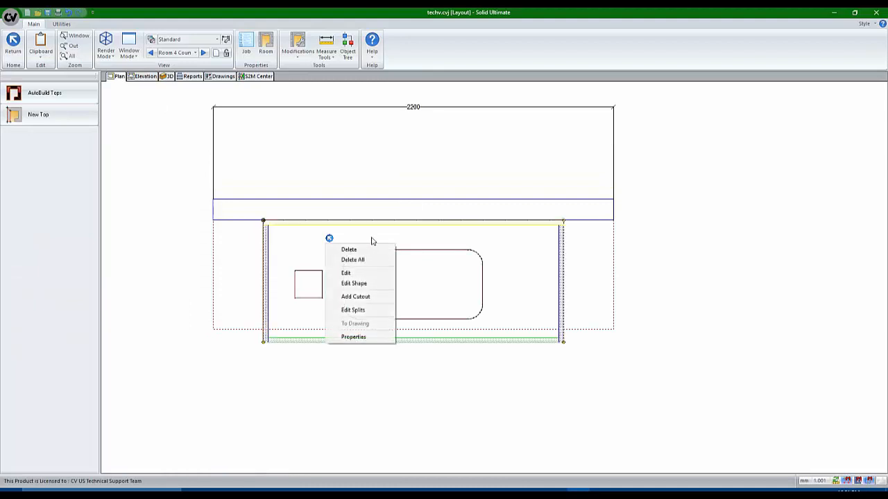
click(374, 337)
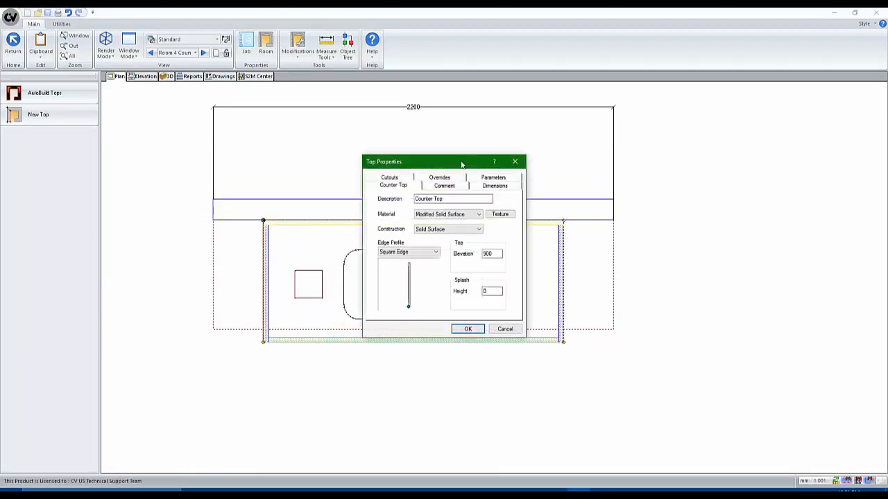
click(393, 178)
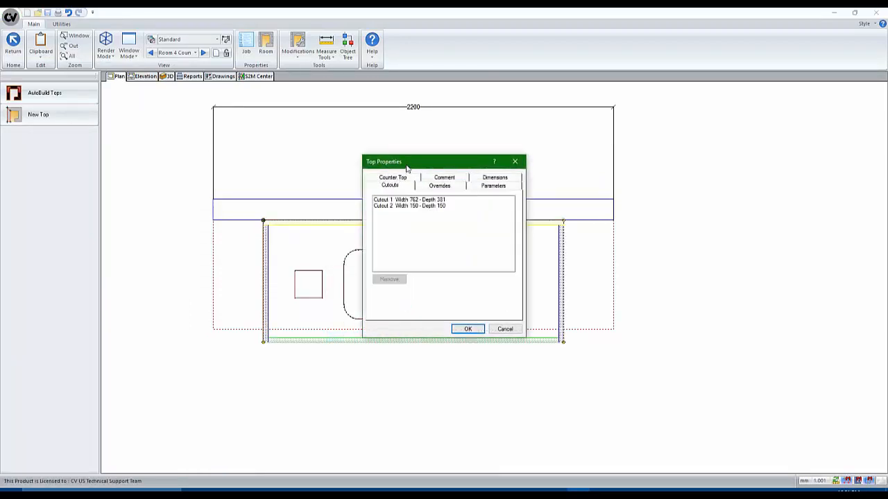
drag(406, 168, 473, 161)
click(479, 195)
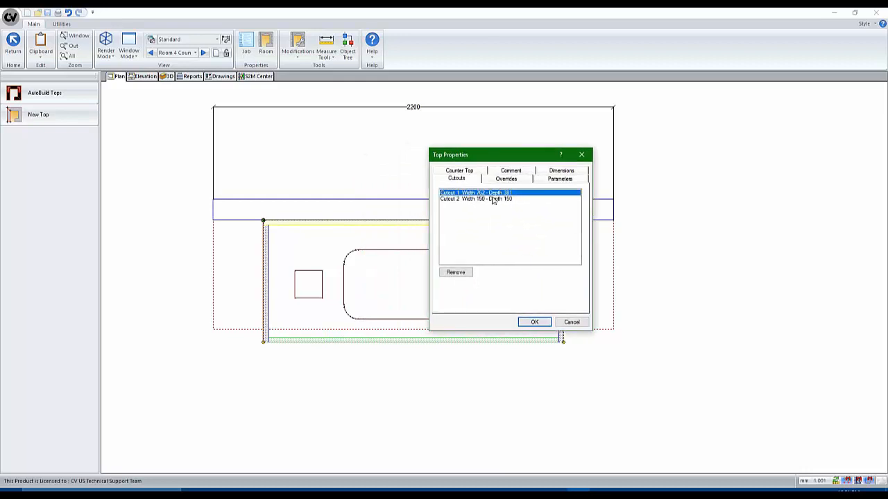
click(465, 273)
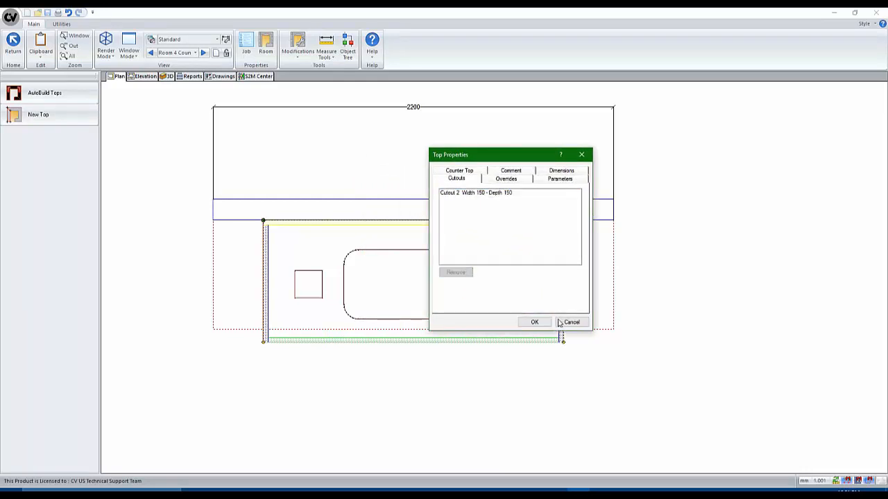
click(545, 324)
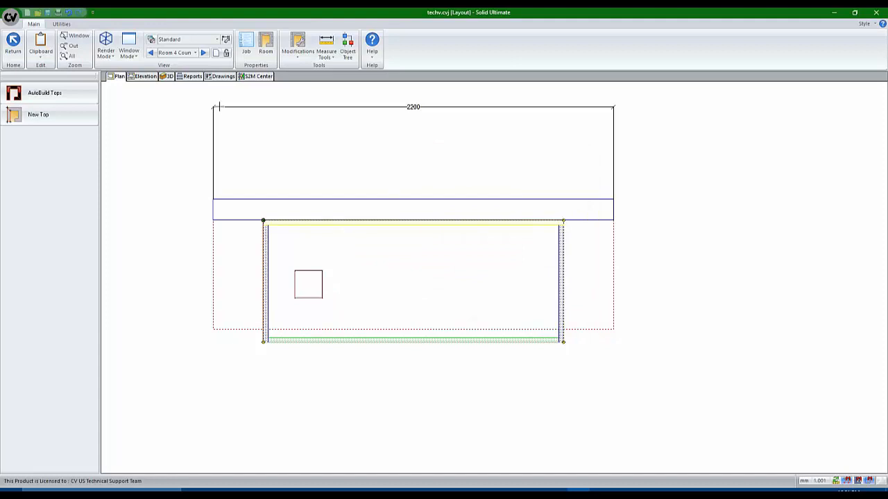
click(167, 76)
mouse_move(363, 307)
mouse_down()
mouse_move(542, 316)
mouse_move(548, 336)
mouse_up()
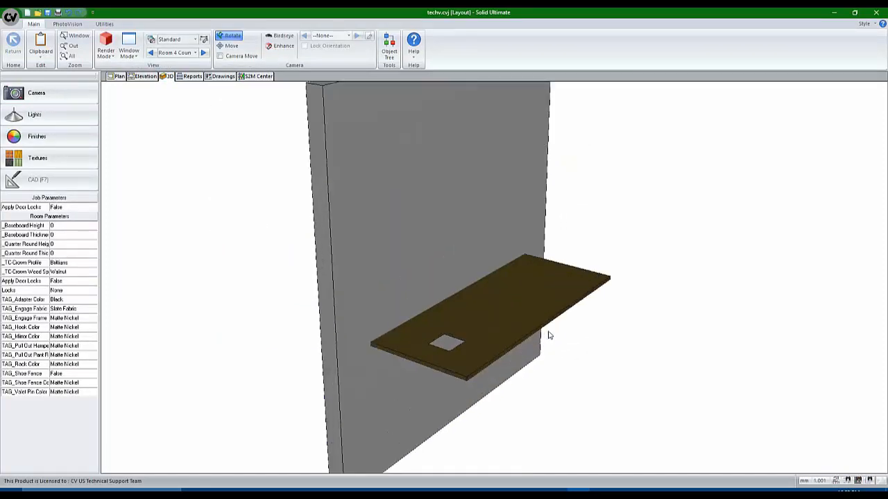
click(118, 76)
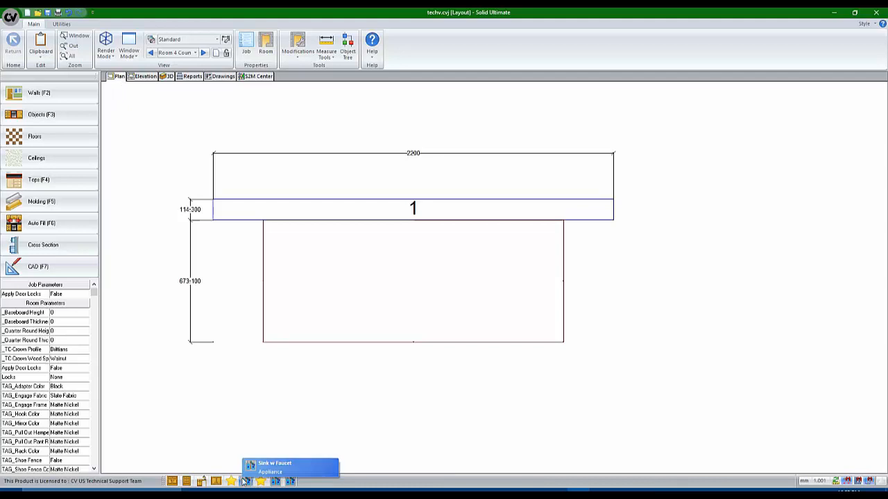
Place a Sink w Faucet on Room 4's countertop and check it in the 3D view
click(288, 481)
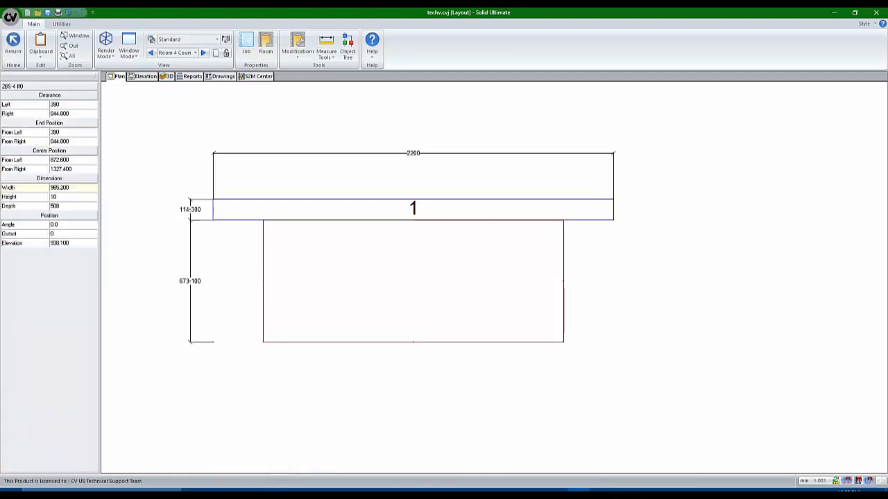
click(411, 312)
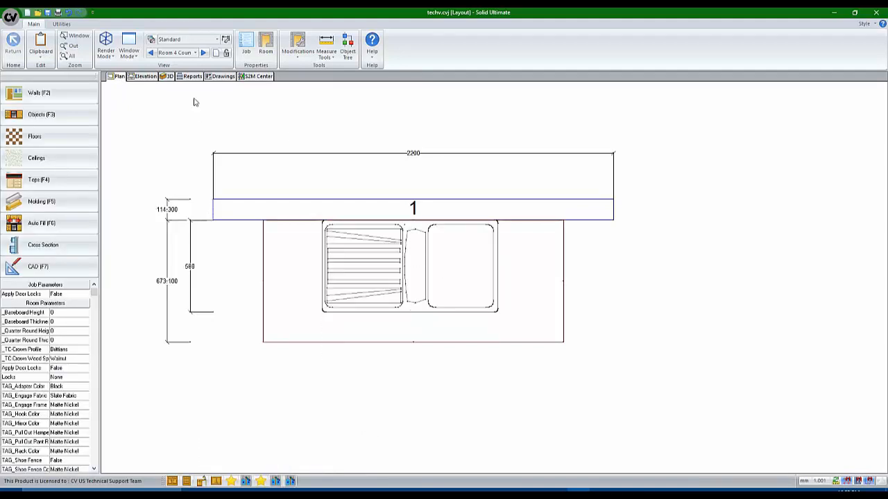
click(166, 77)
scroll(509, 305, up, 5)
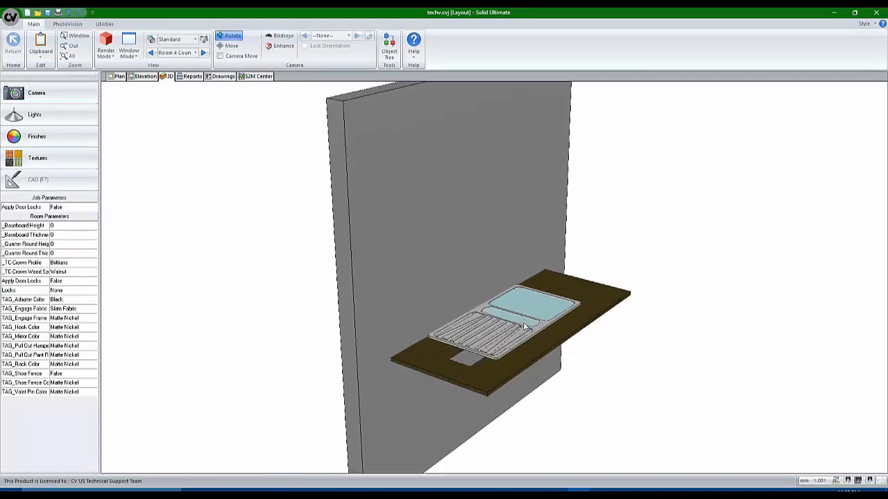
click(118, 77)
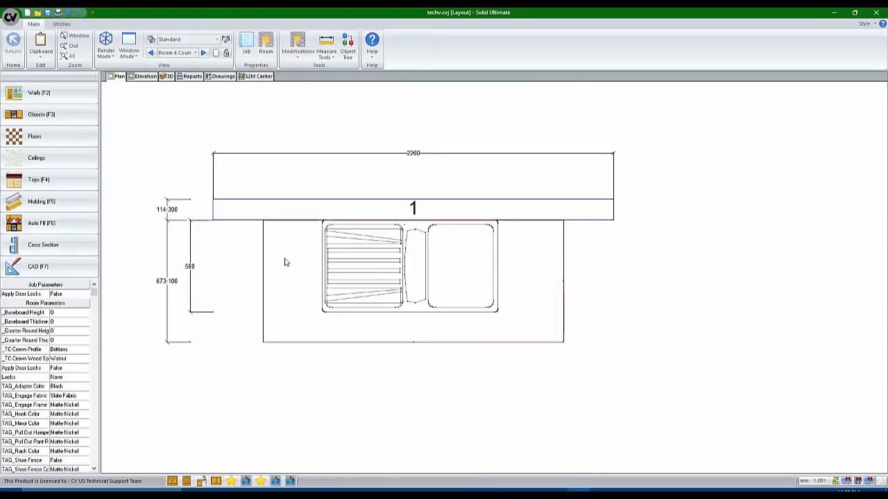
Remove the 150 × 150 Cutout 1 from the countertop's properties
click(43, 179)
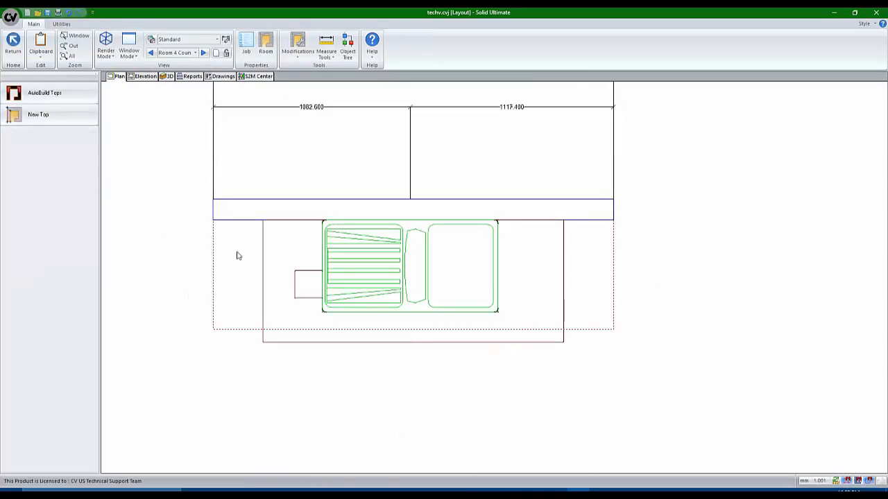
right_click(283, 270)
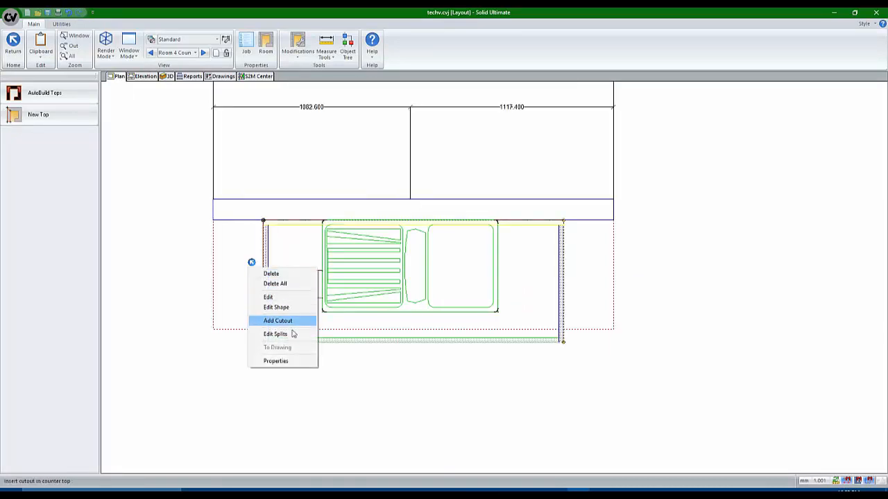
click(275, 361)
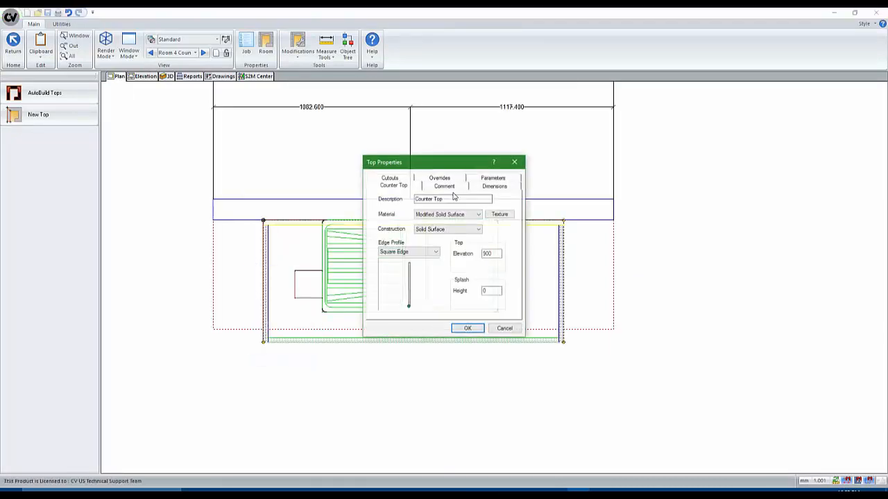
click(398, 181)
click(399, 201)
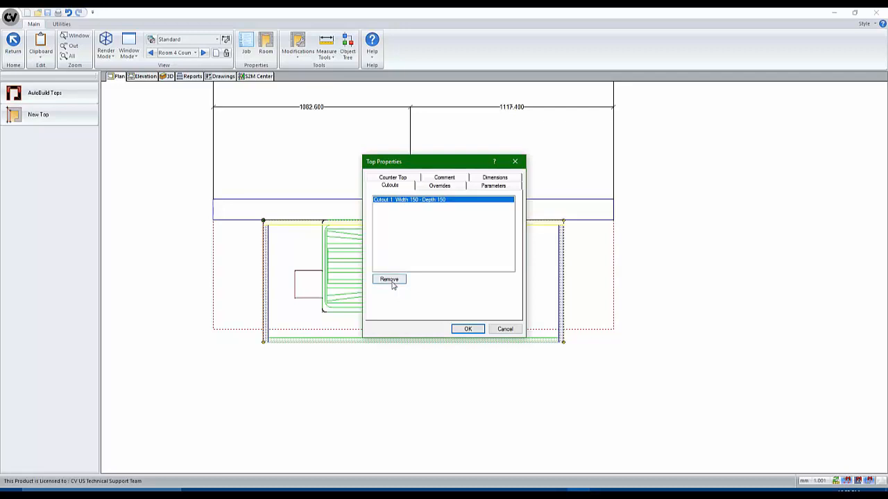
click(389, 280)
click(463, 329)
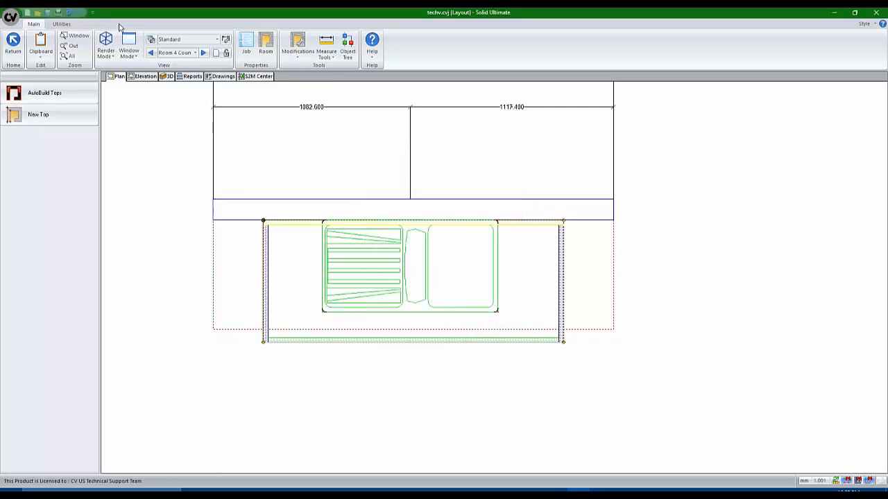
Inspect the countertop in 3D with wireframe render mode, then return to Plan
click(167, 77)
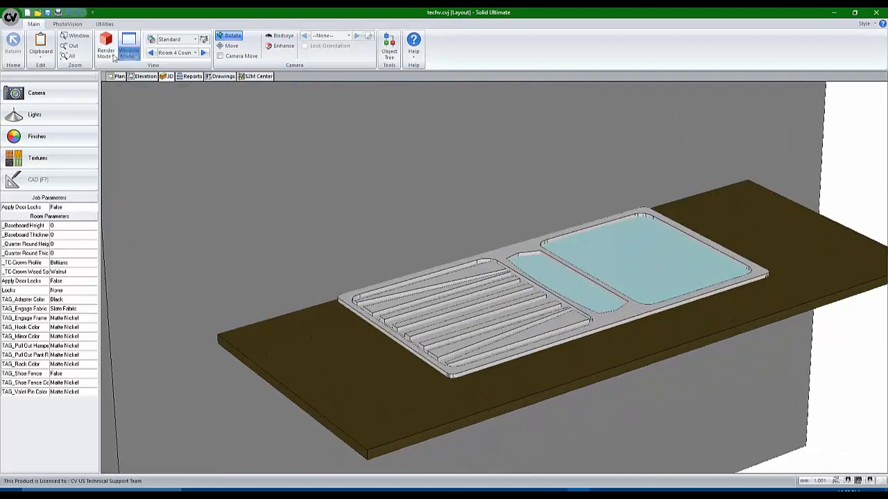
click(111, 55)
click(132, 72)
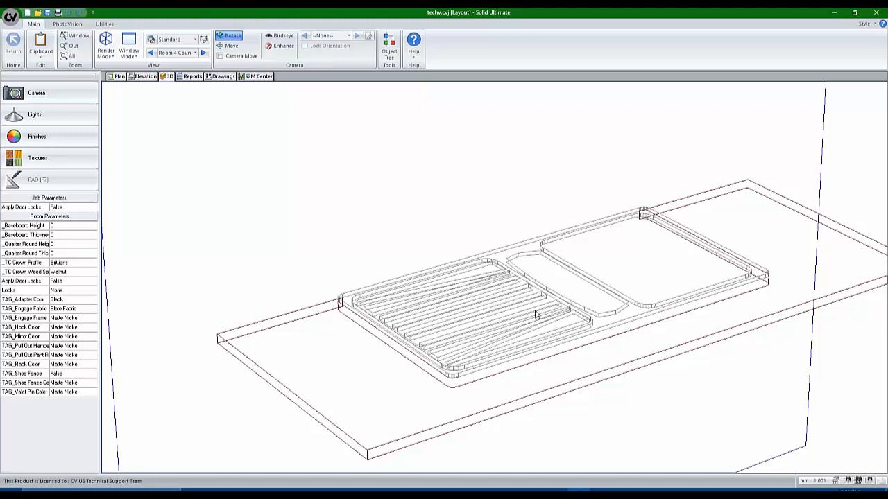
click(119, 77)
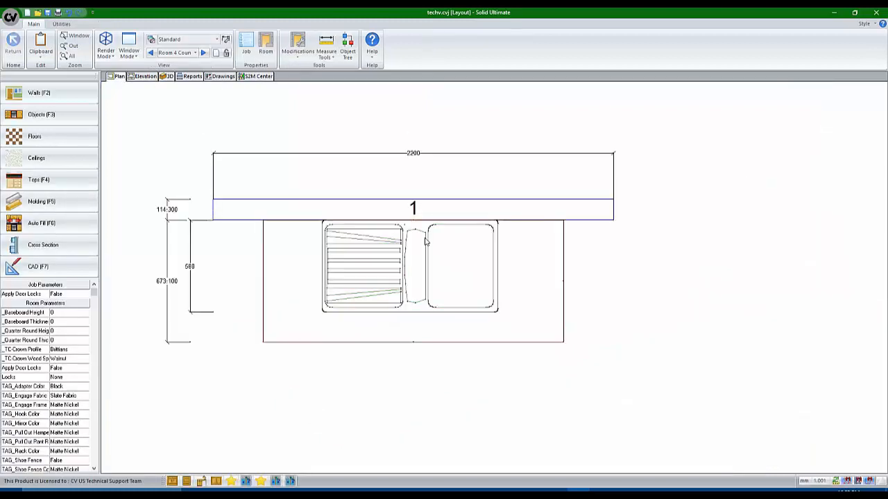
Delete the sink and place a Star 2 shape on the countertop
right_click(372, 240)
click(394, 257)
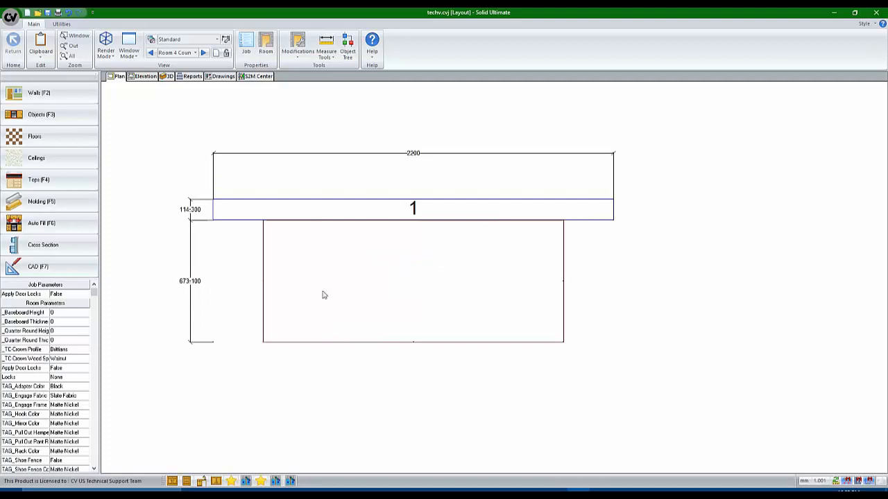
click(260, 481)
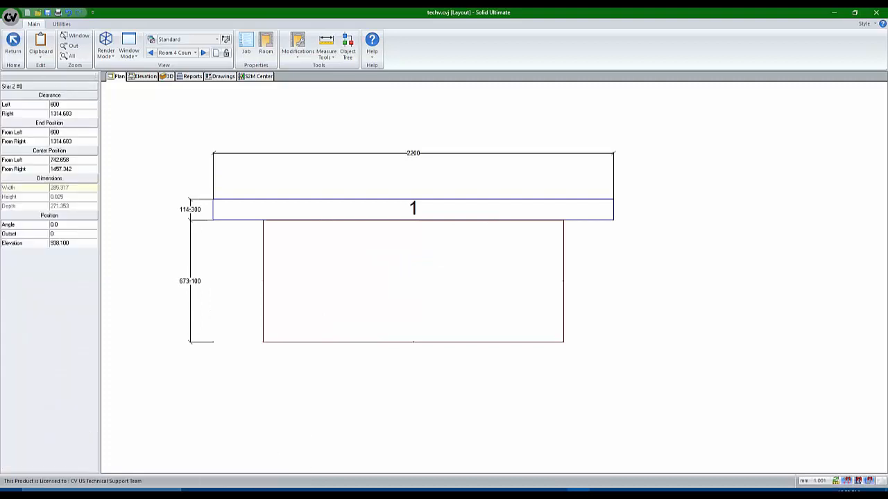
click(363, 247)
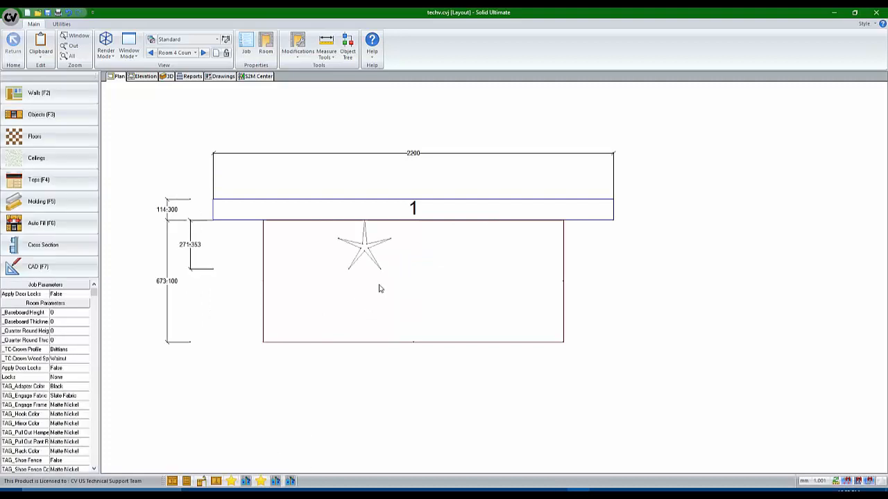
Set the star's offset to 150 and view it zoomed in 3D
click(362, 251)
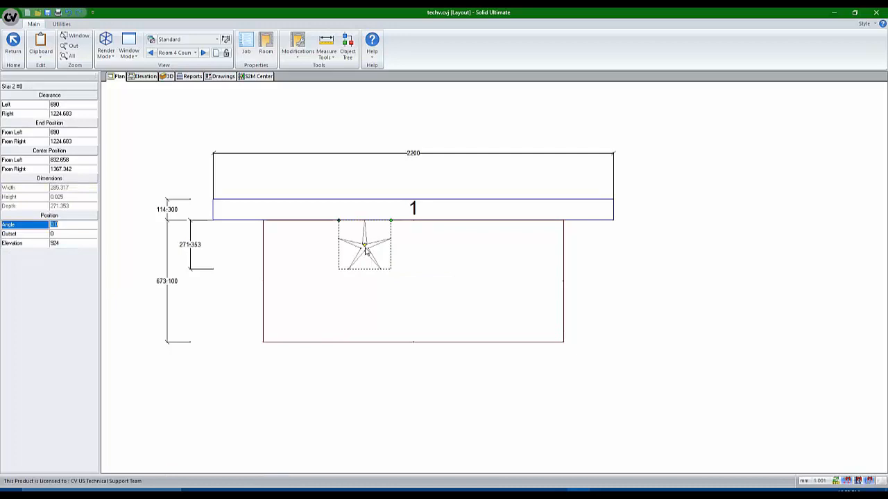
key(Tab)
text(150)
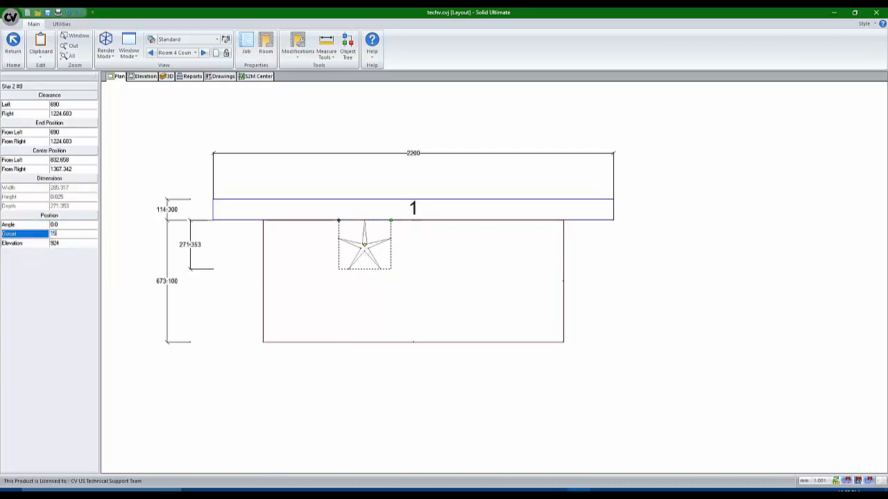
key(Return)
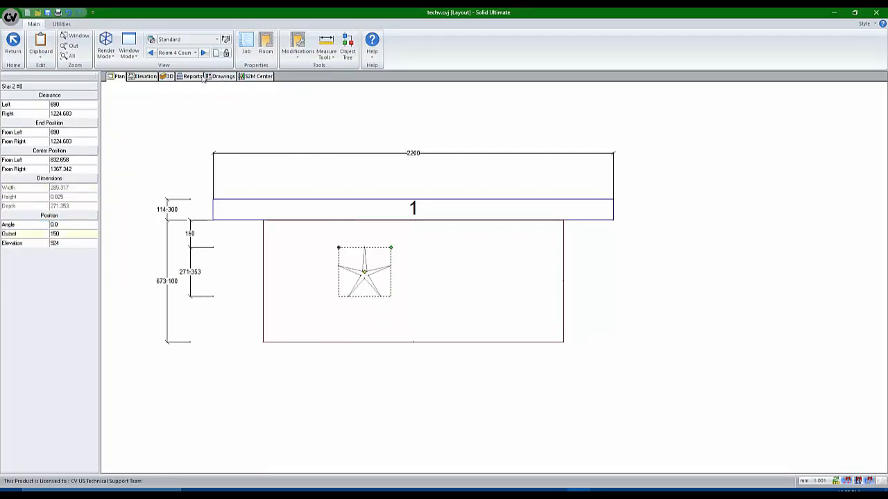
click(166, 77)
scroll(512, 337, up, 3)
scroll(514, 340, up, 5)
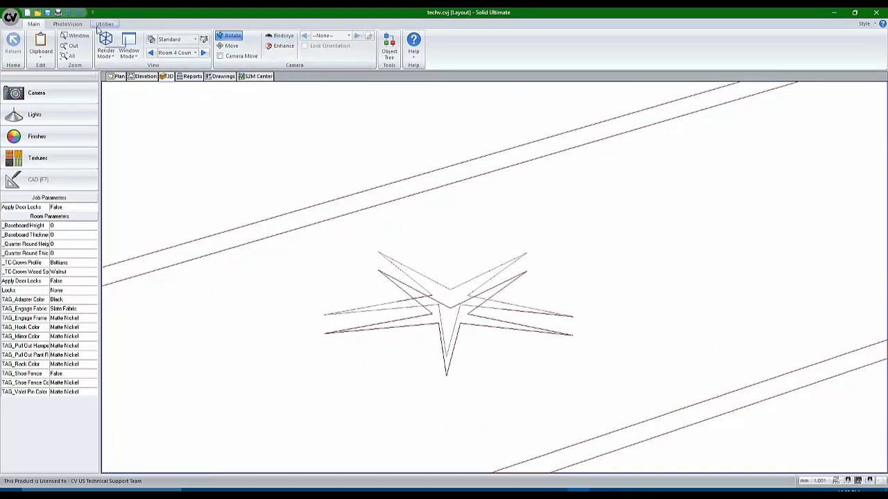
Run an architectural ray-traced render, then generate the S2M part list
click(68, 23)
click(70, 43)
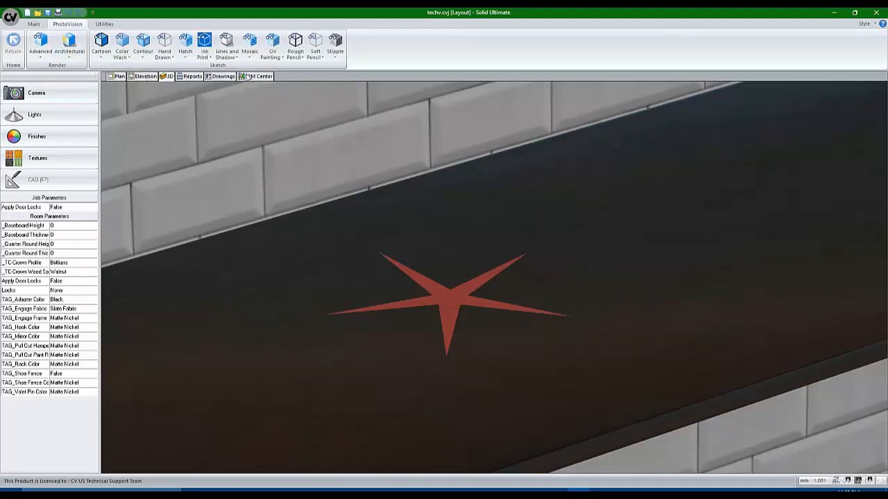
click(249, 76)
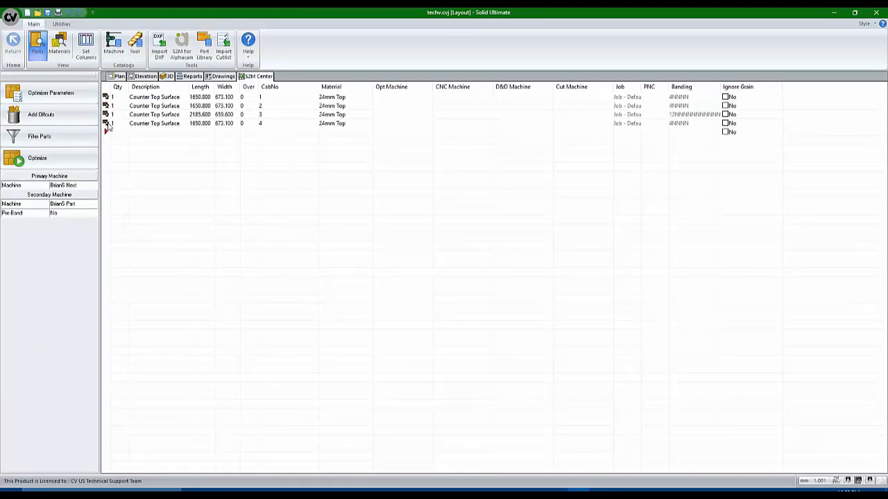
Edit the fourth Counter Top Surface's operations and make the star route a pocket
click(108, 124)
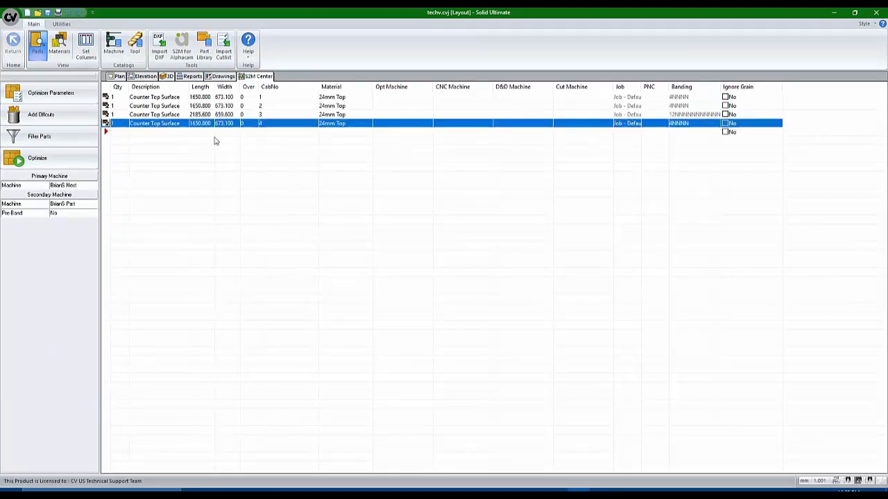
right_click(125, 127)
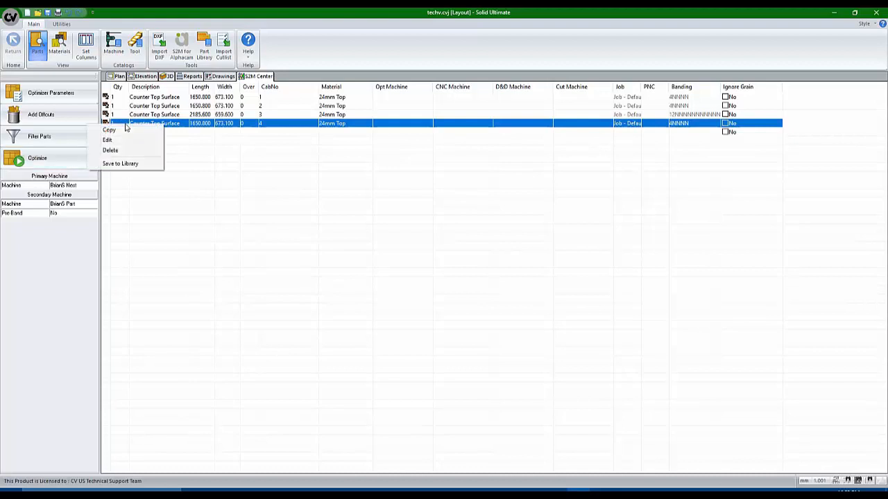
click(124, 140)
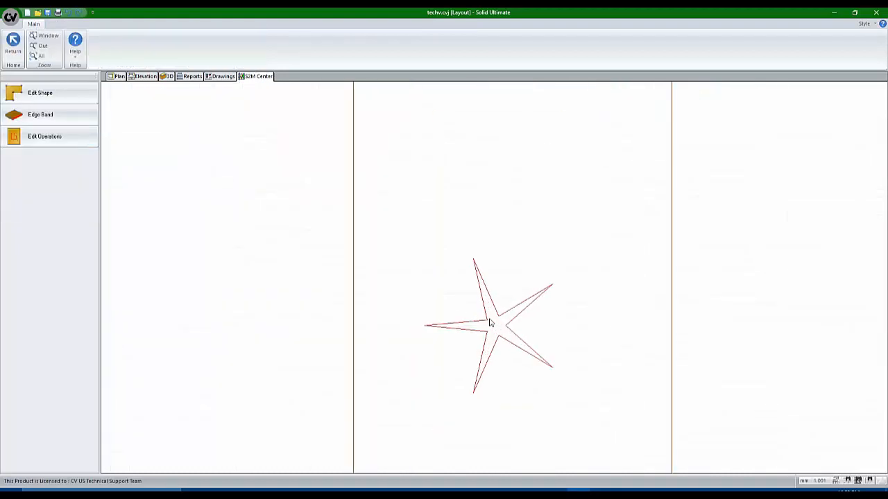
click(46, 137)
click(506, 318)
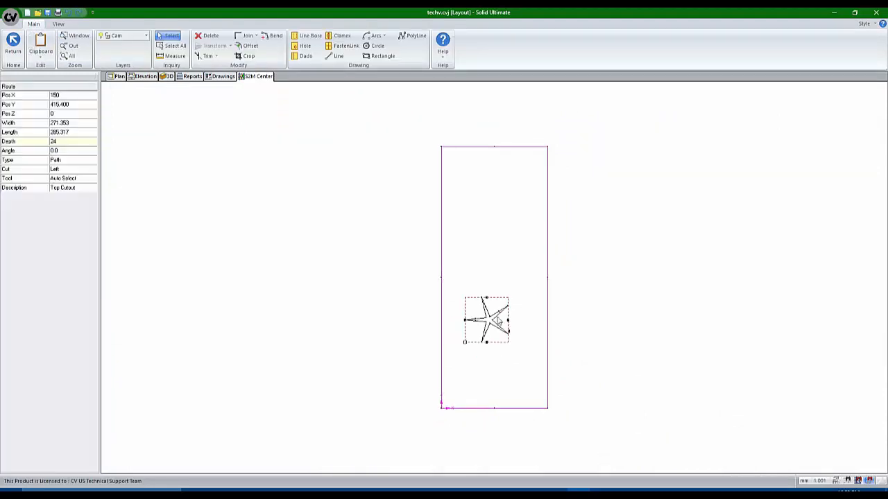
scroll(495, 317, up, 5)
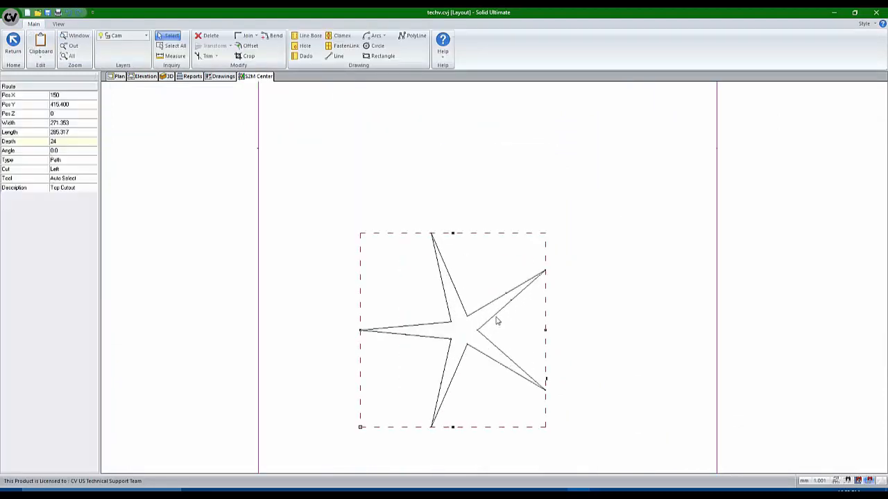
click(87, 160)
click(69, 175)
Set the star pocket depth to 3 with the 1/8 down tool, then return to the part list
click(74, 141)
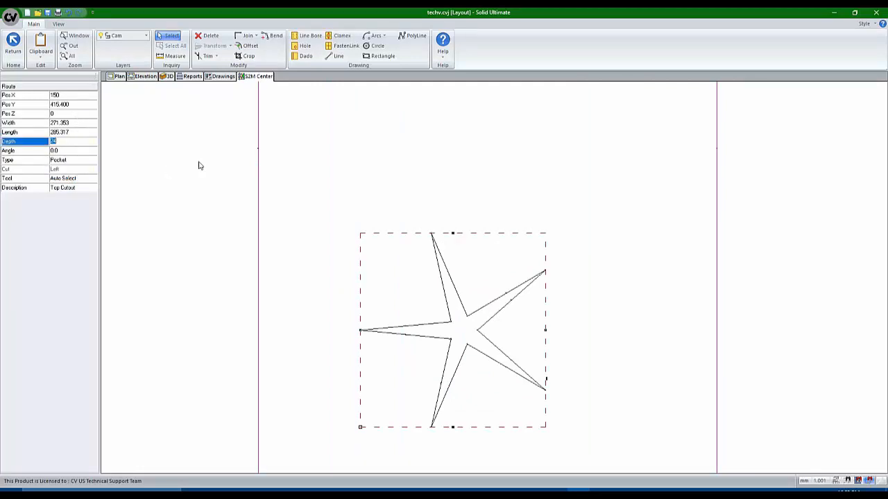
text(3)
key(Down)
key(Down)
key(Down)
key(Down)
key(Up)
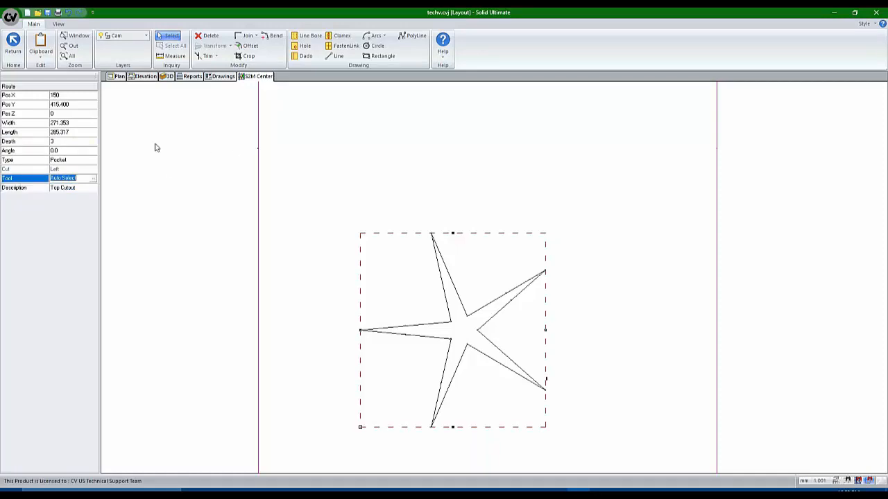
click(96, 180)
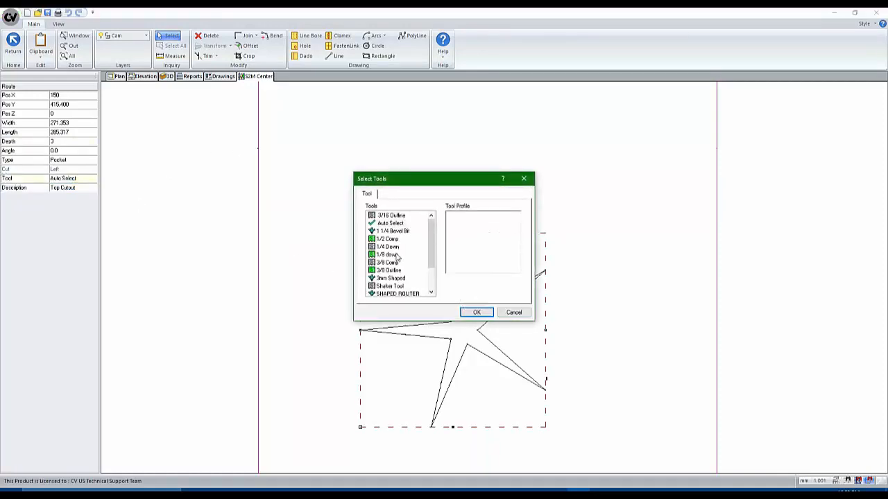
click(397, 255)
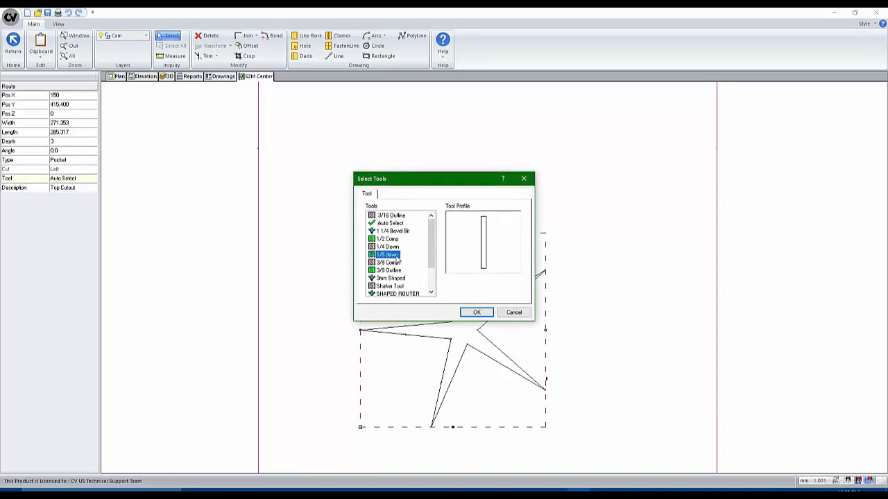
click(486, 313)
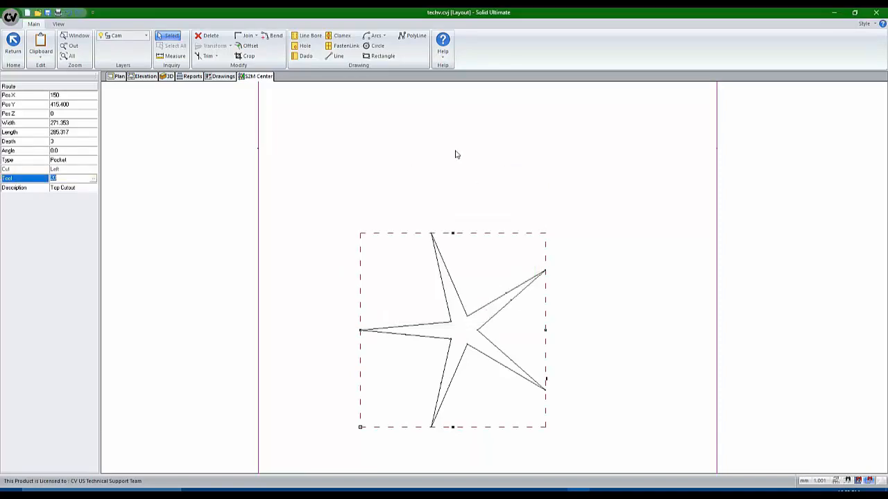
click(16, 43)
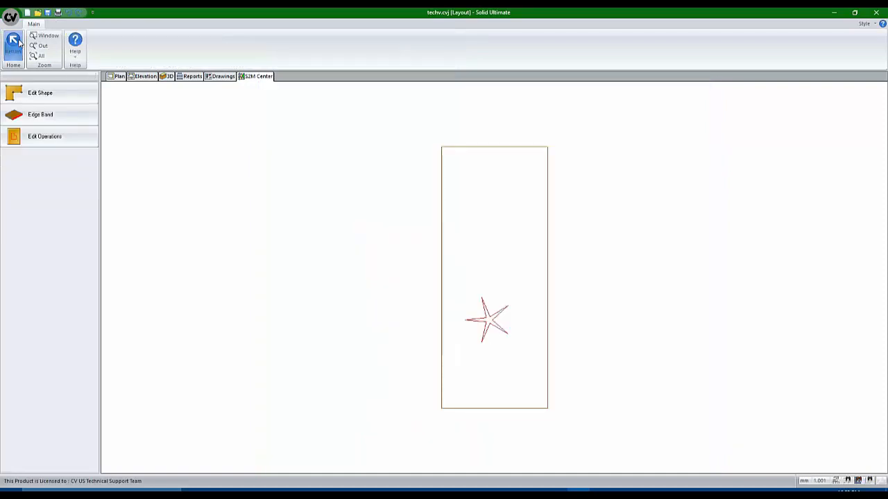
click(15, 43)
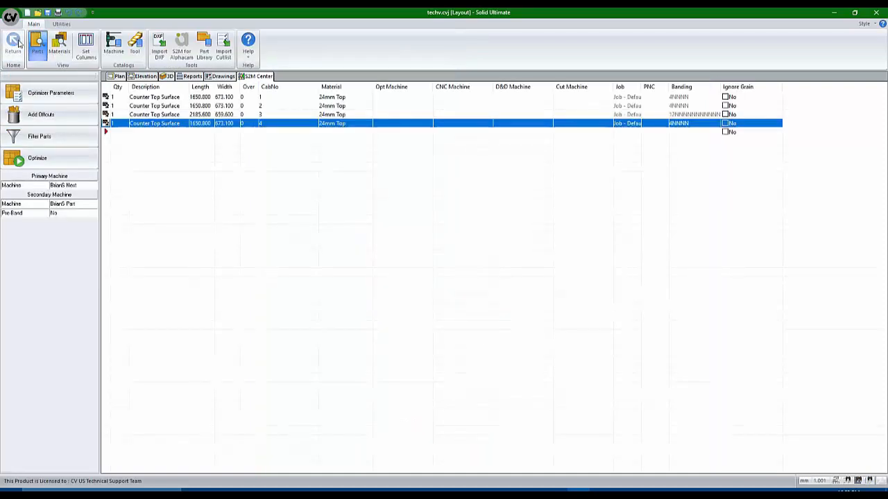
Optimize and nest the parts, then show the 24mm Top sheet layout
click(75, 161)
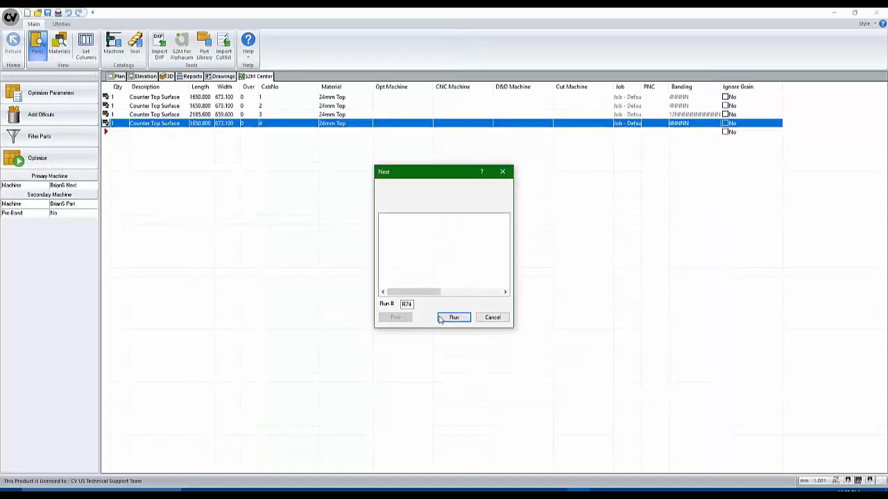
click(450, 318)
click(445, 318)
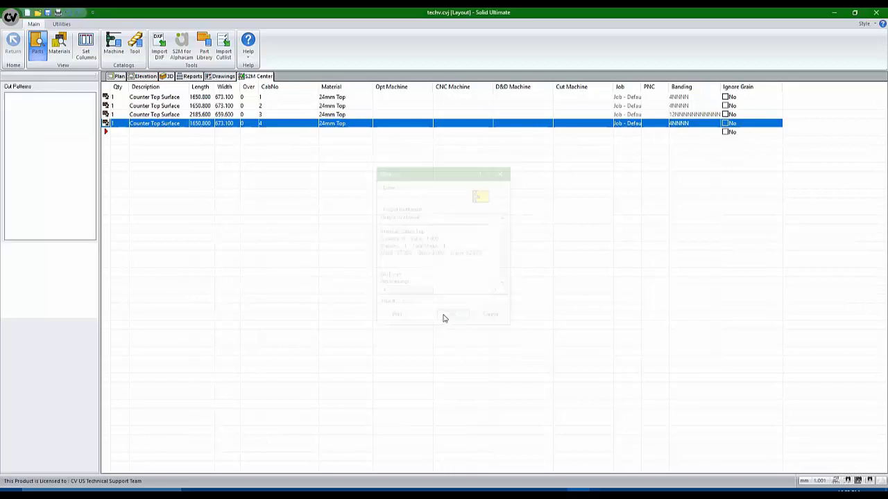
click(41, 107)
scroll(444, 244, up, 2)
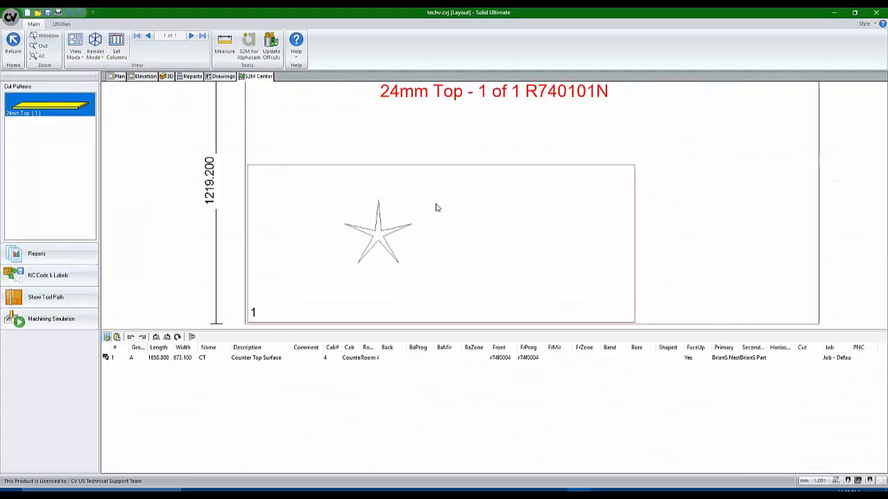
Display the star's tool paths on the sheet and launch the machining simulation
click(46, 296)
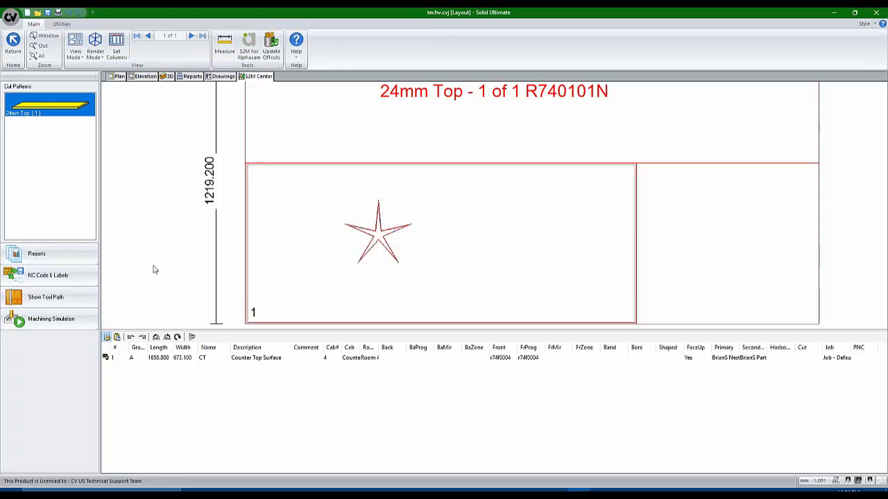
click(59, 319)
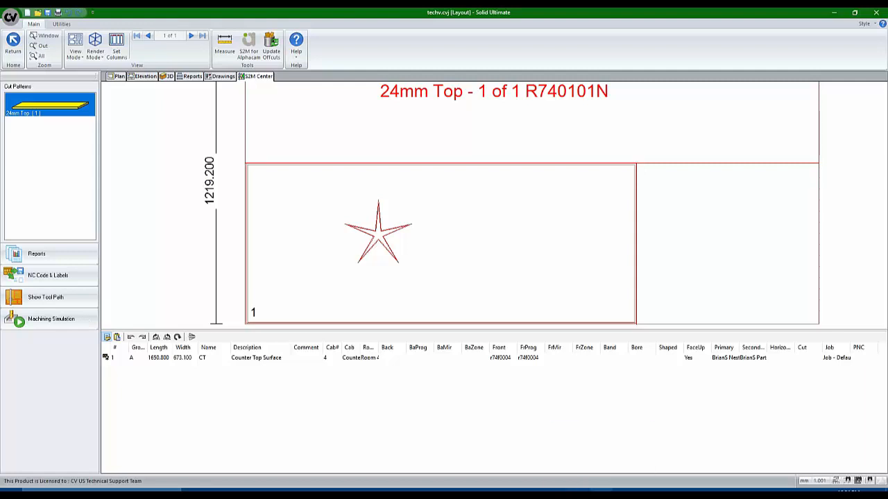
mouse_move(601, 490)
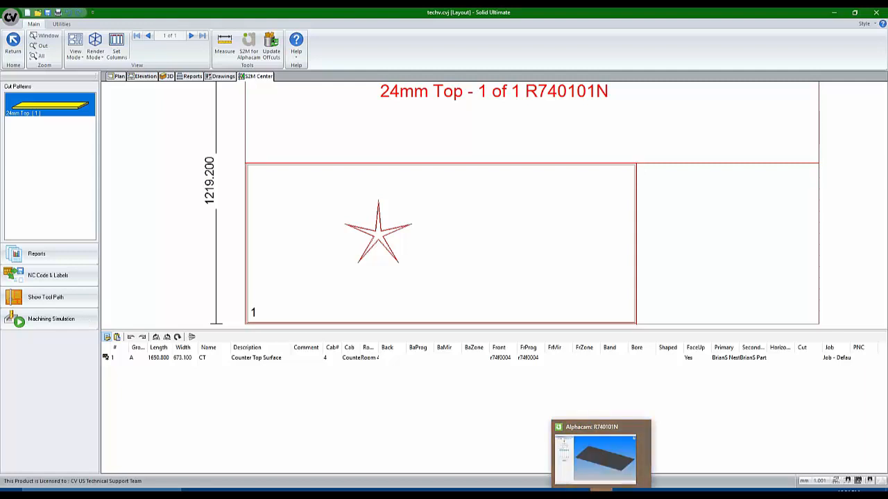
Run Alphacam's solid simulation at higher speed, orbiting the plate to inspect the star pocket
click(601, 490)
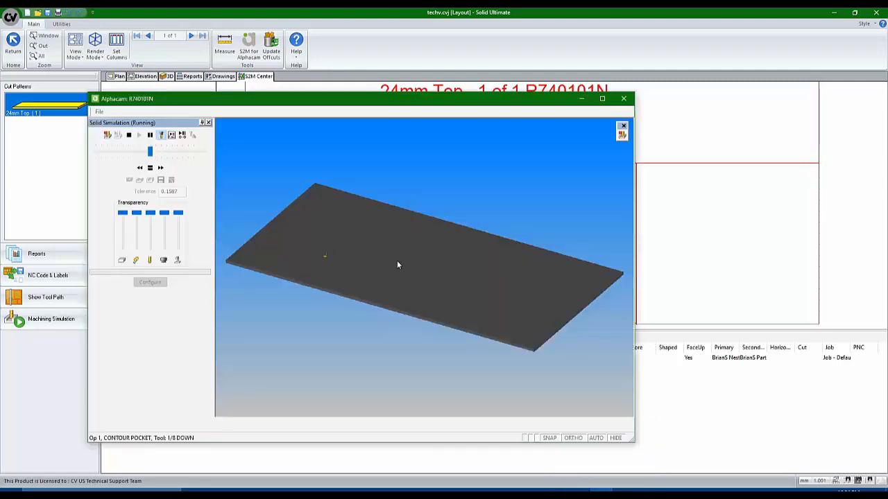
scroll(287, 263, down, 1)
scroll(287, 263, up, 5)
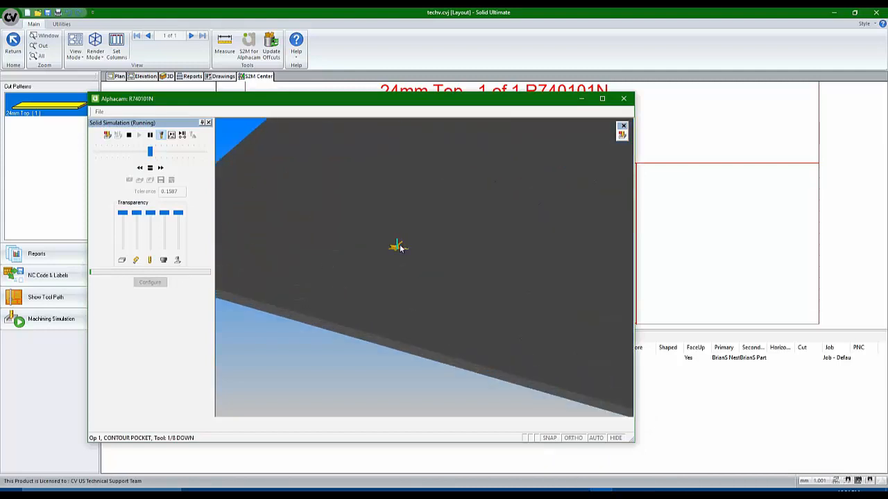
scroll(399, 246, up, 5)
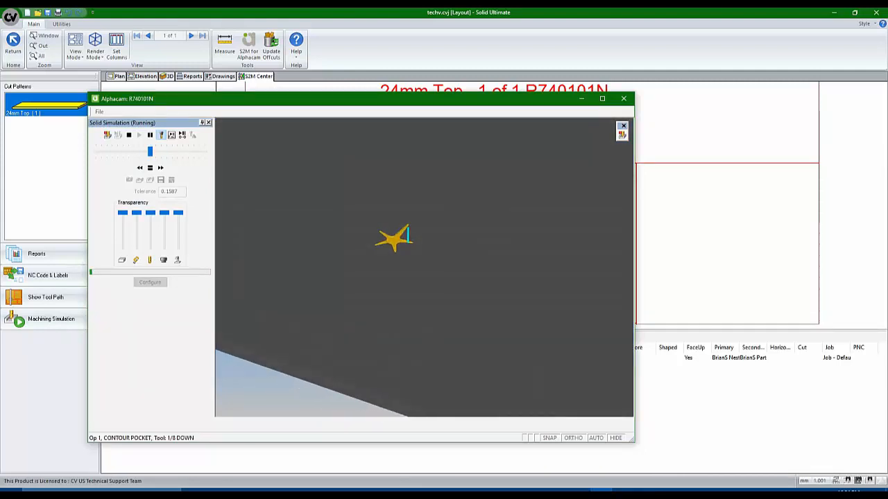
middle_drag(391, 279, 378, 264)
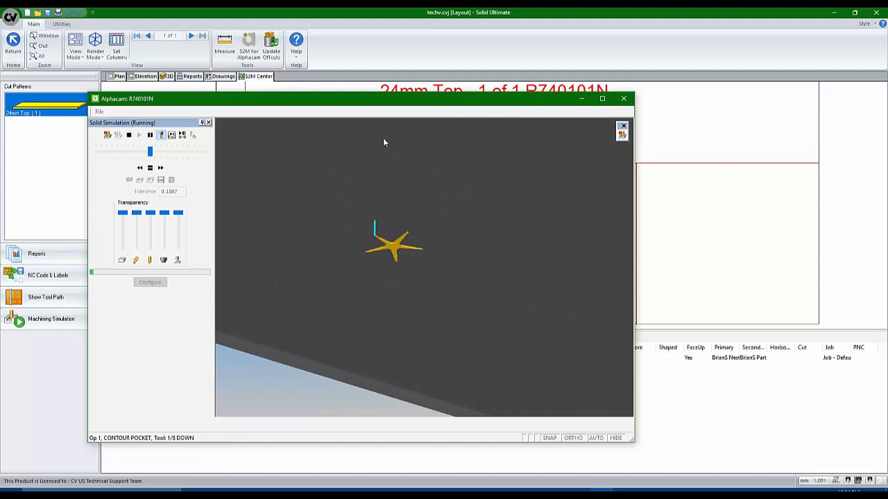
drag(149, 151, 219, 150)
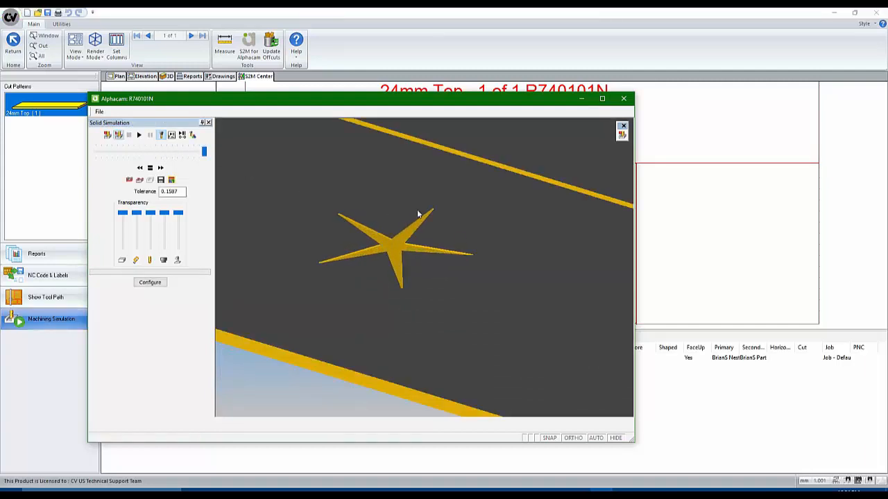
middle_drag(417, 215, 423, 217)
scroll(401, 219, up, 5)
scroll(405, 216, down, 8)
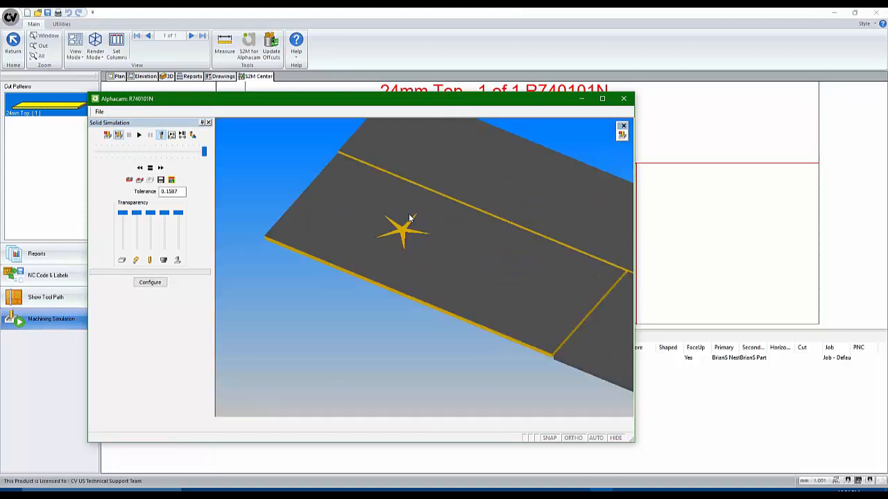
middle_drag(445, 247, 374, 220)
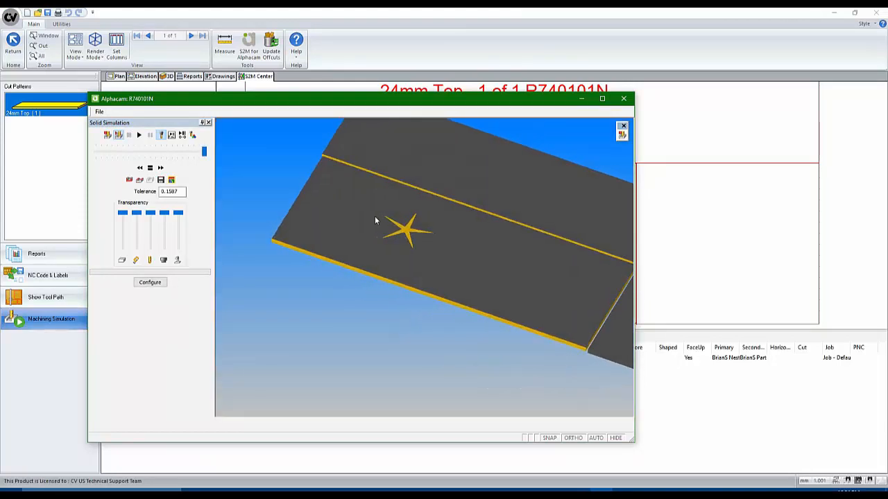